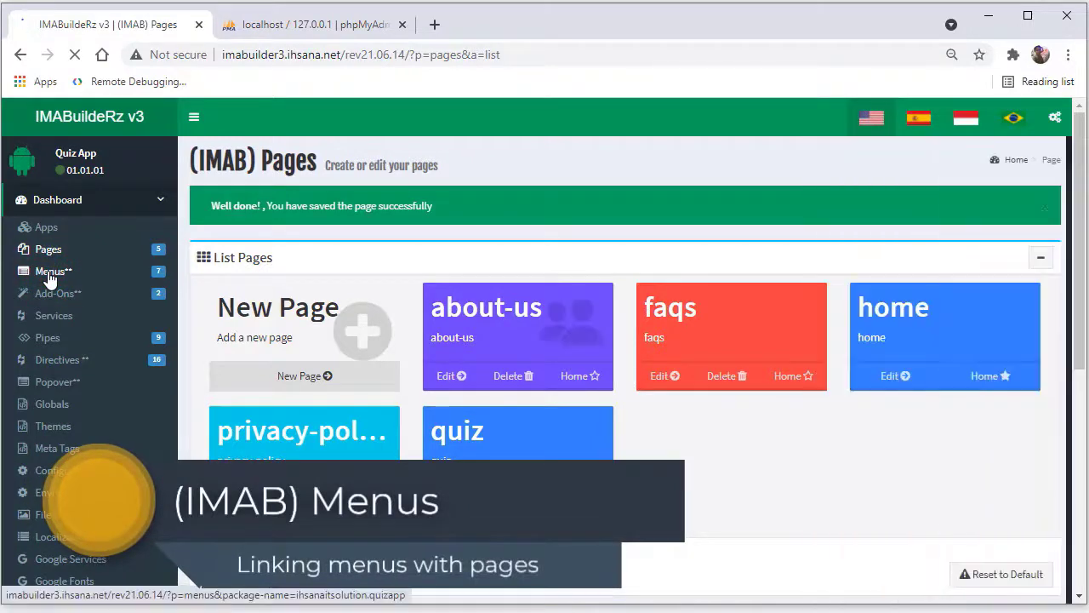
# Step: Open the app's menu settings and change the label of the Menu 1 item to Quiz
pyautogui.click(49, 272)
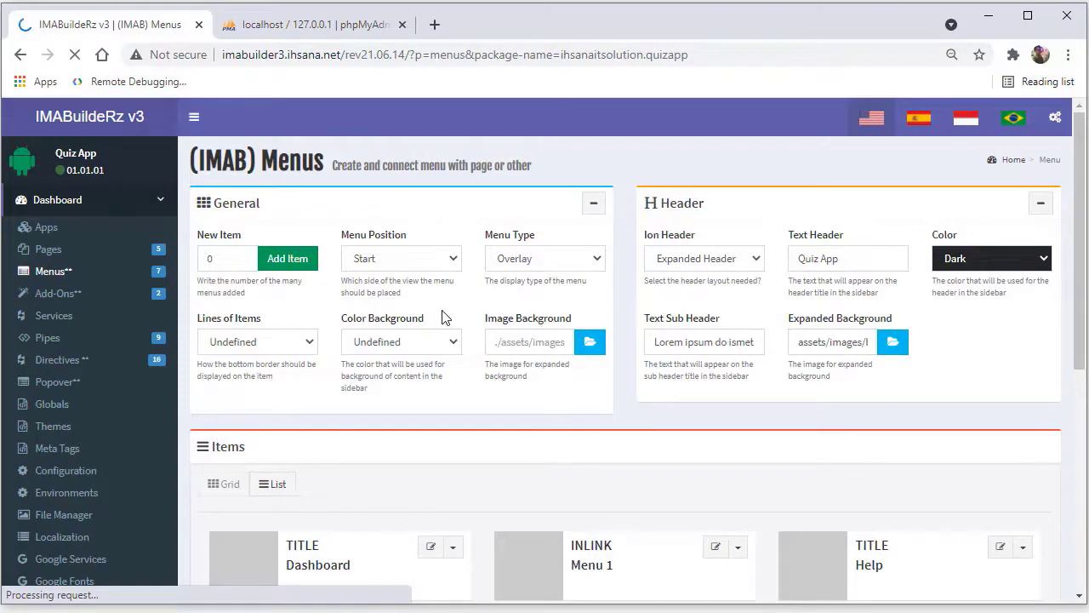
pyautogui.scroll(-3, 569, 377)
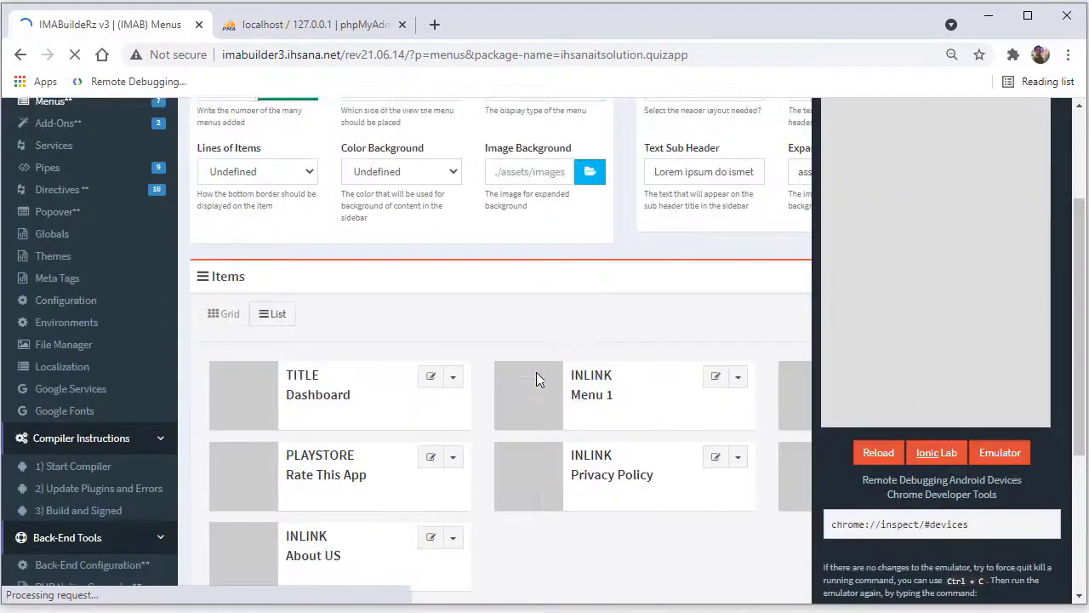
pyautogui.scroll(1, 483, 354)
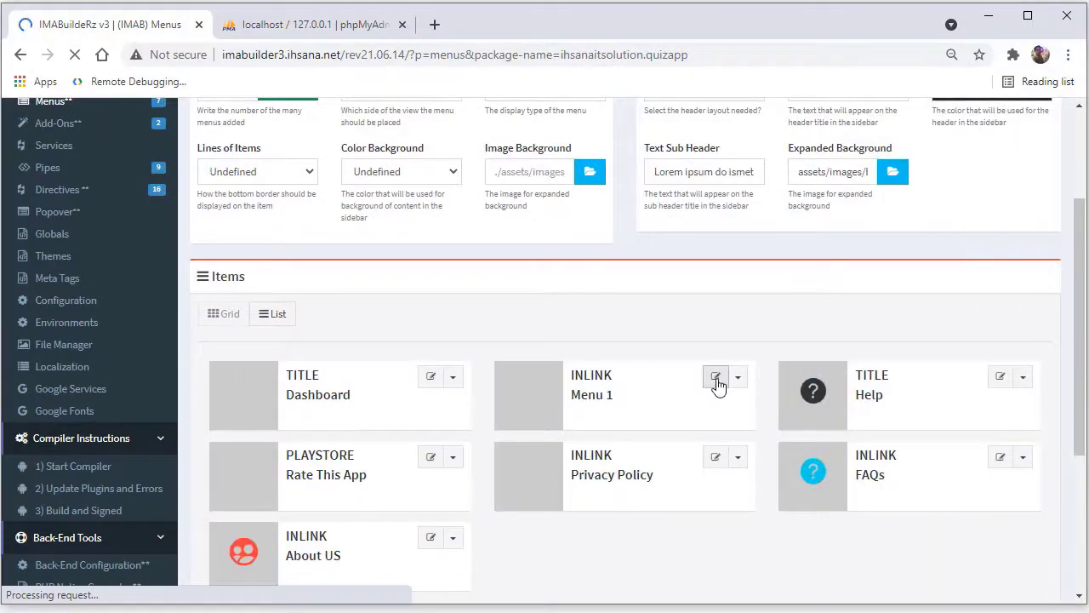
pyautogui.click(716, 378)
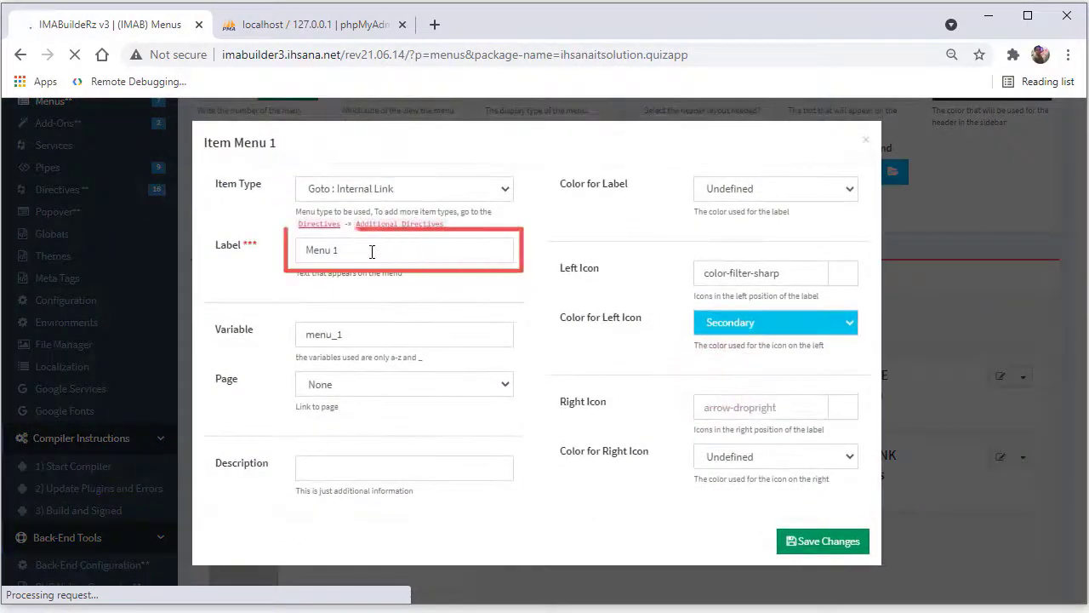
pyautogui.tripleClick(342, 253)
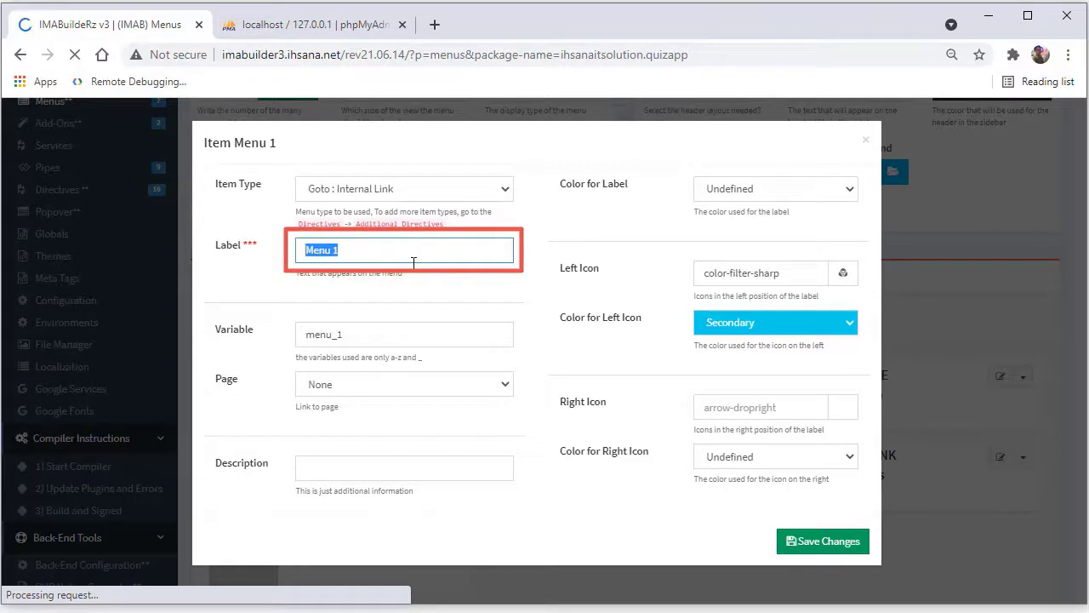
pyautogui.write('Quiz')
# Step: Keep the menu item as an internal link and link it to the Quiz (quiz) page
pyautogui.click(377, 188)
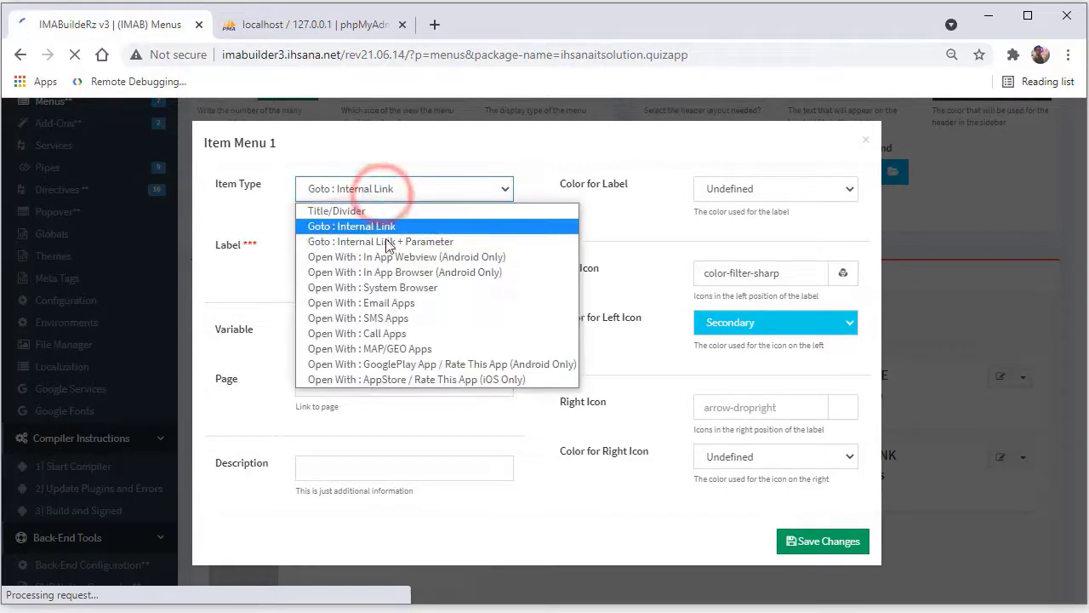
pyautogui.click(377, 225)
pyautogui.click(341, 383)
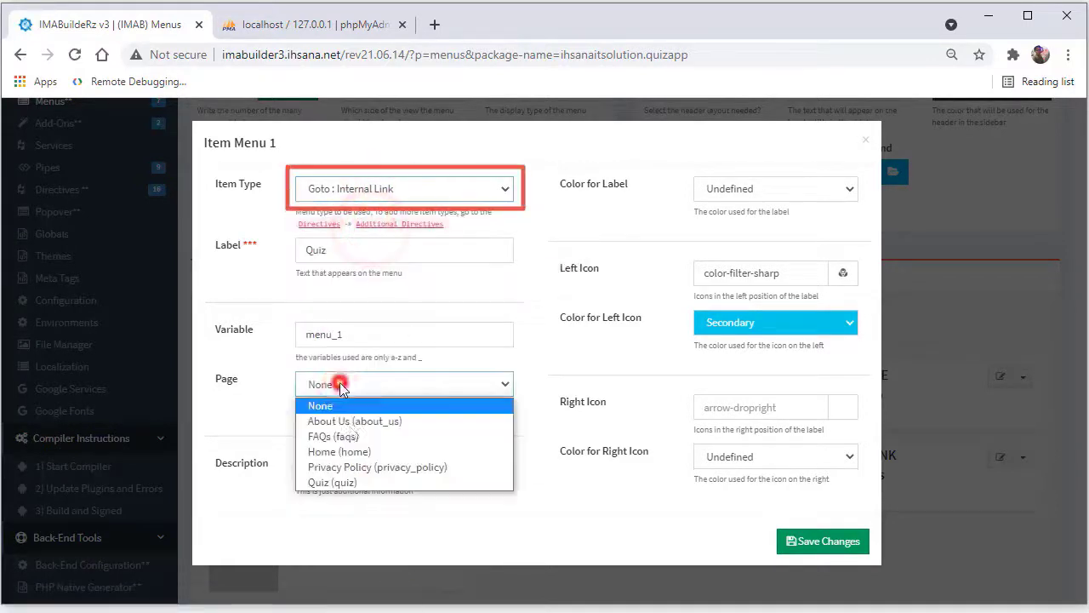
pyautogui.click(349, 482)
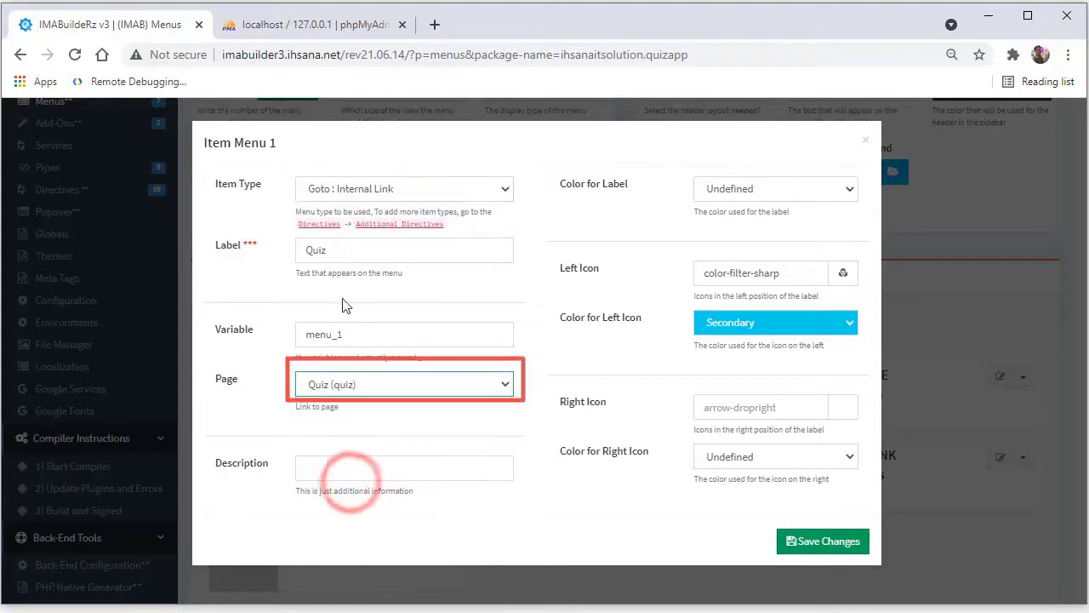
# Step: Search the icon library for "book" and set the menu item's left icon to bookmarks-outline
pyautogui.click(842, 274)
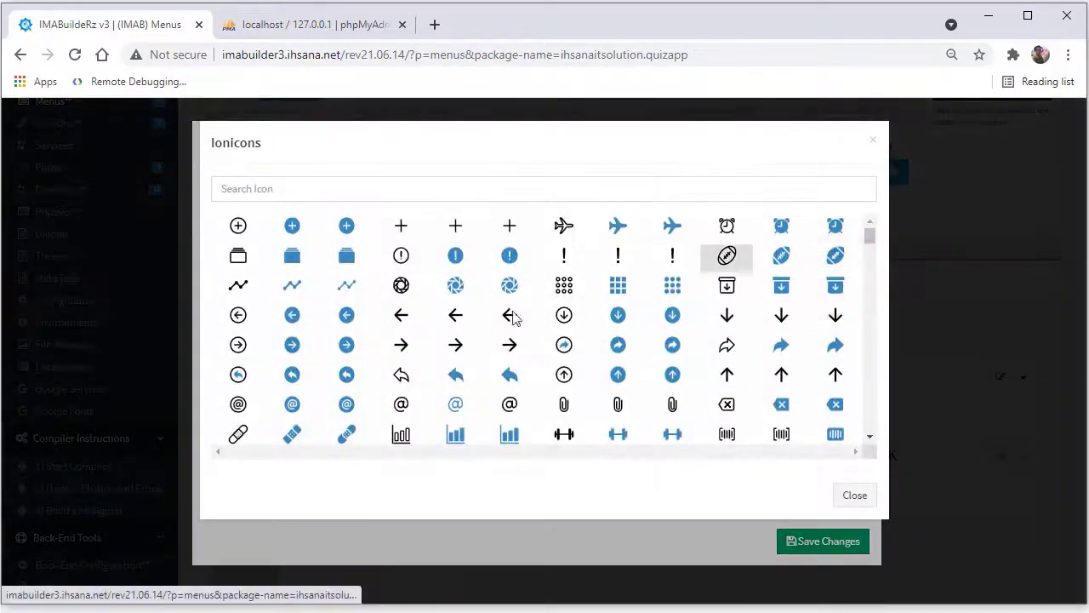
pyautogui.scroll(-3, 476, 355)
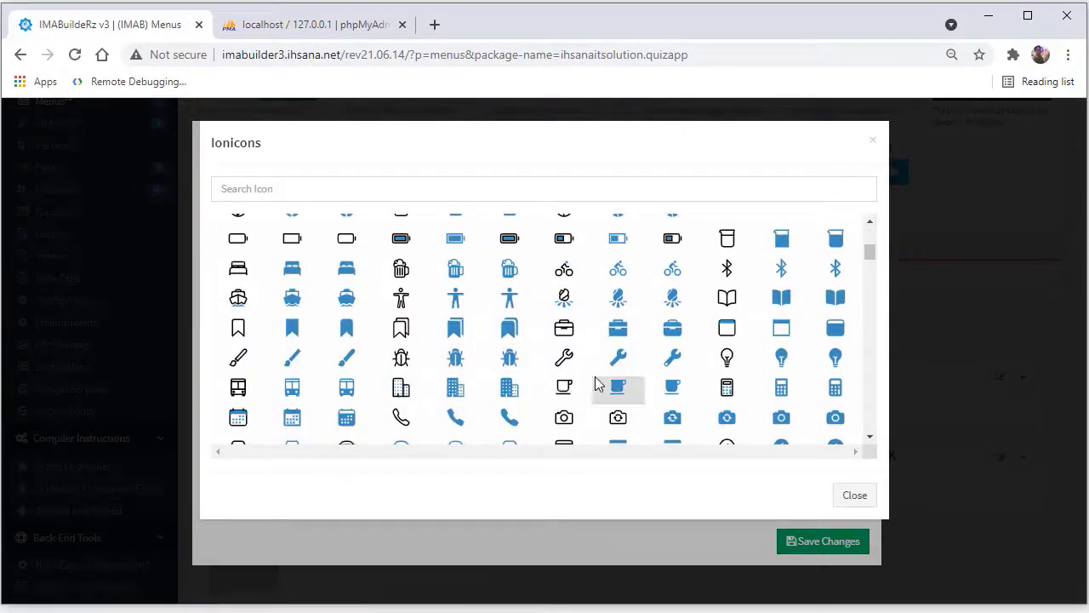
pyautogui.scroll(-5, 598, 385)
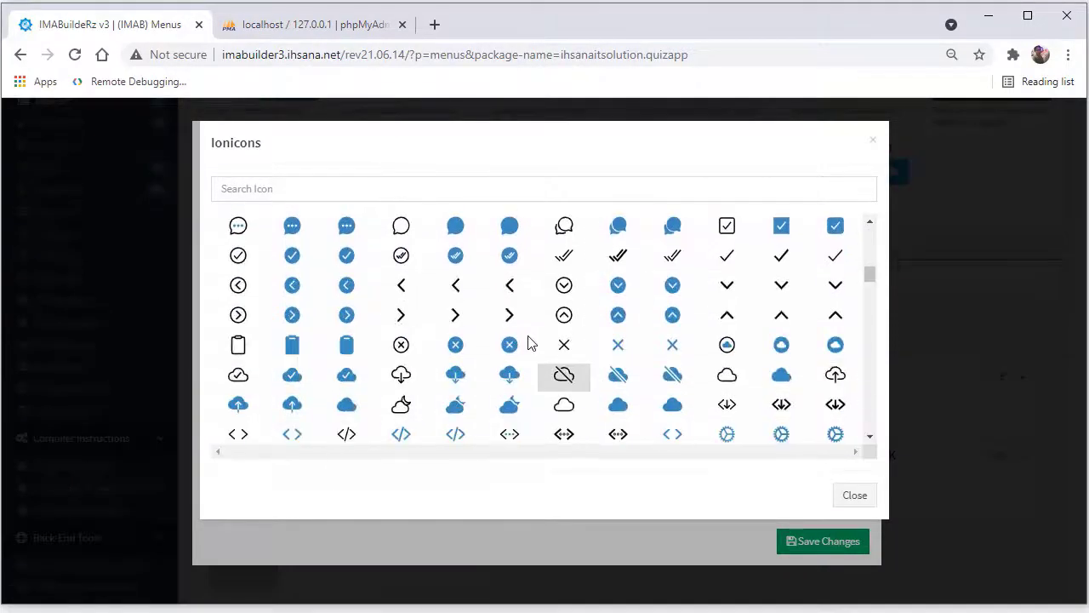
pyautogui.scroll(-5, 525, 340)
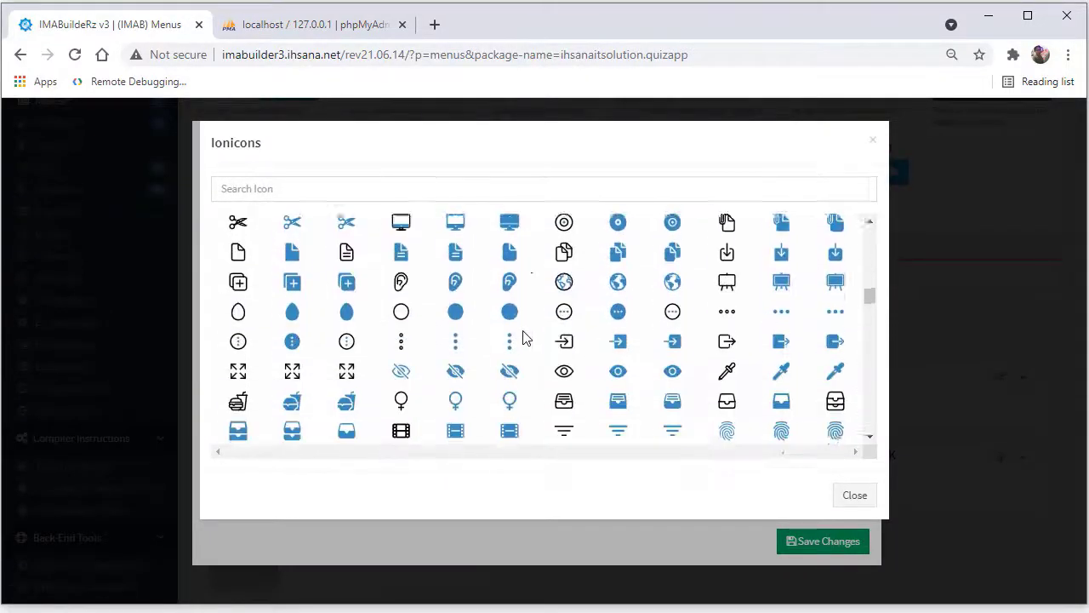
pyautogui.click(355, 180)
pyautogui.write('book')
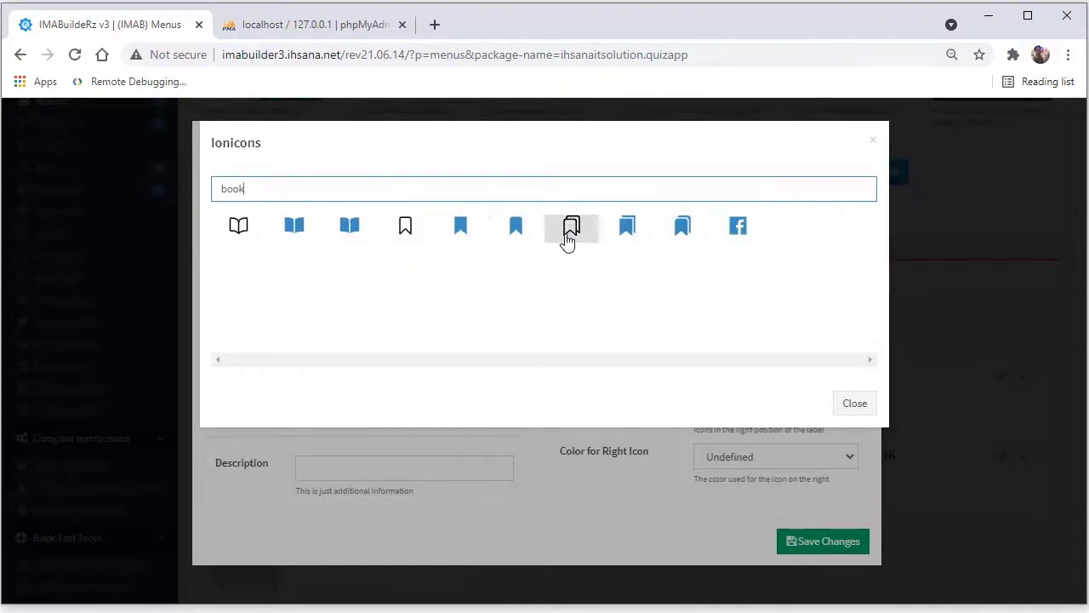
pyautogui.click(566, 235)
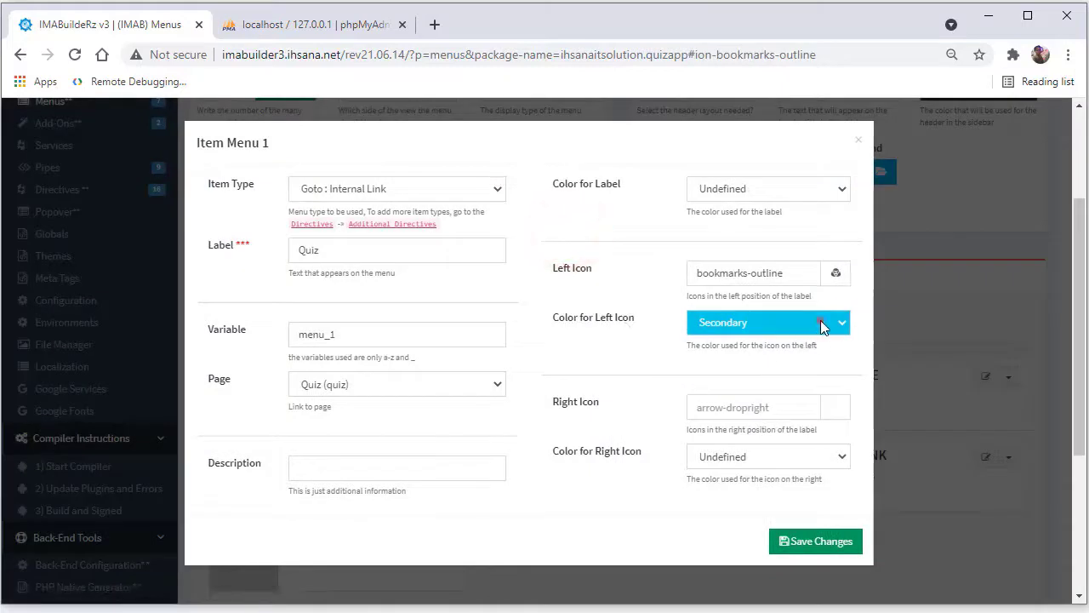
# Step: Set the left icon's color to Danger and save the menu item changes
pyautogui.click(821, 327)
pyautogui.click(730, 435)
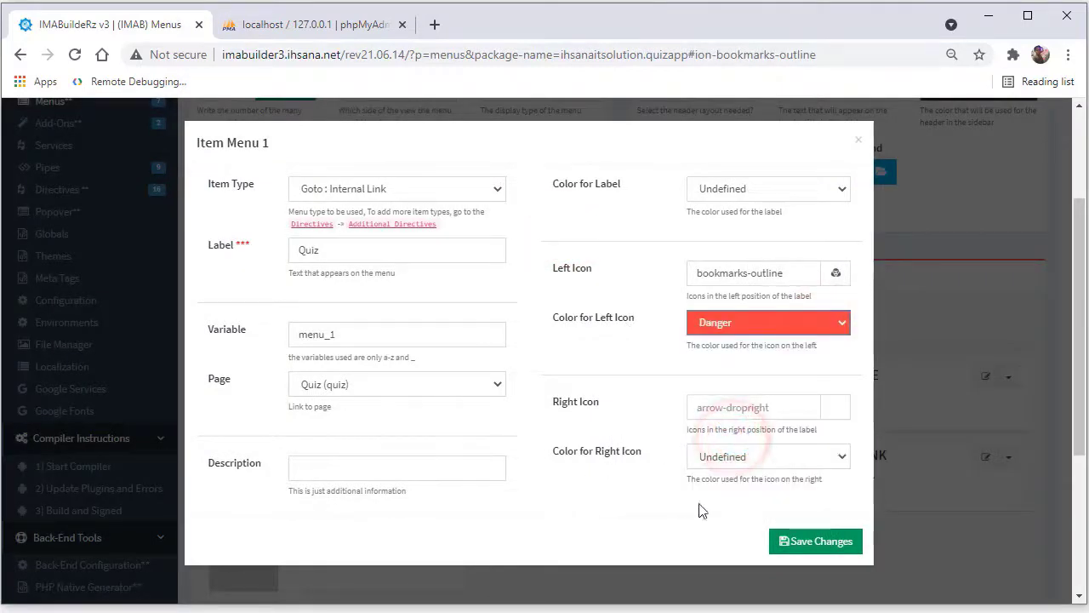
pyautogui.click(783, 545)
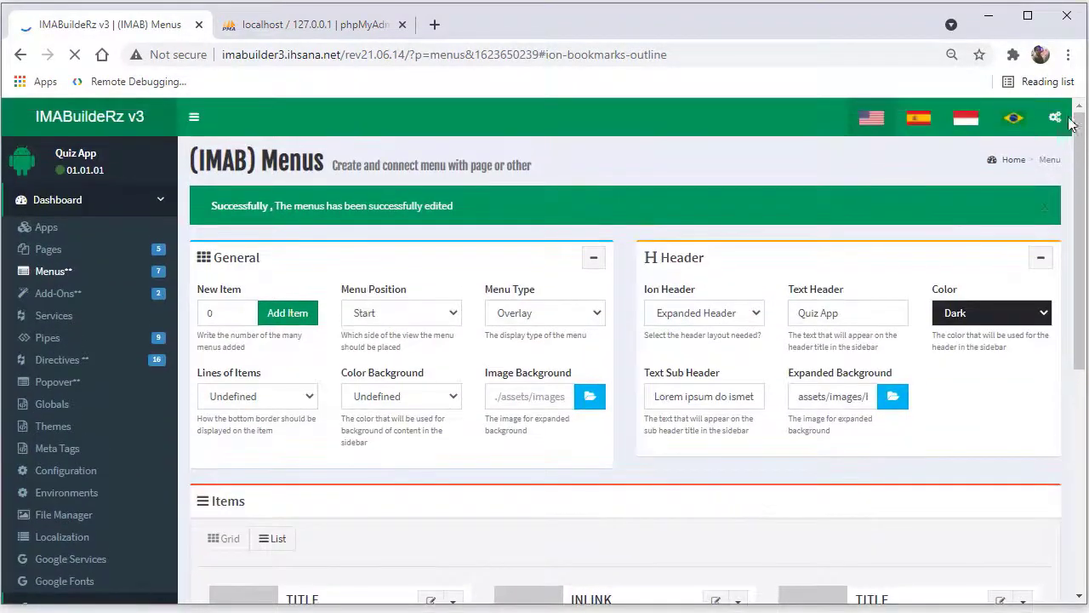
# Step: Preview the app in the iOS emulator and check that the Quiz item in its side menu opens the quiz page
pyautogui.click(1055, 117)
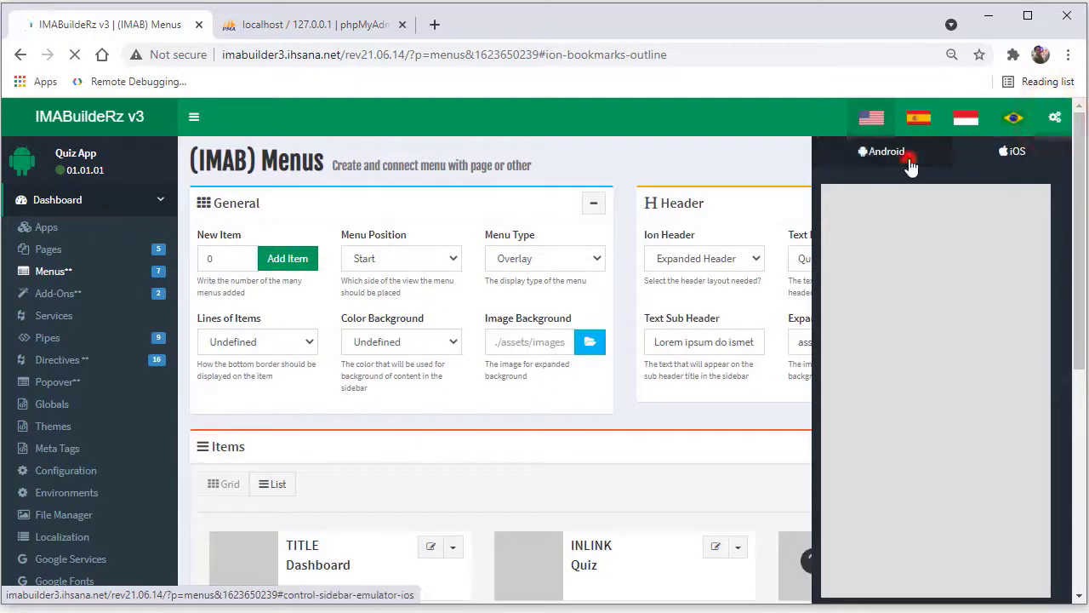
pyautogui.click(885, 152)
pyautogui.click(997, 156)
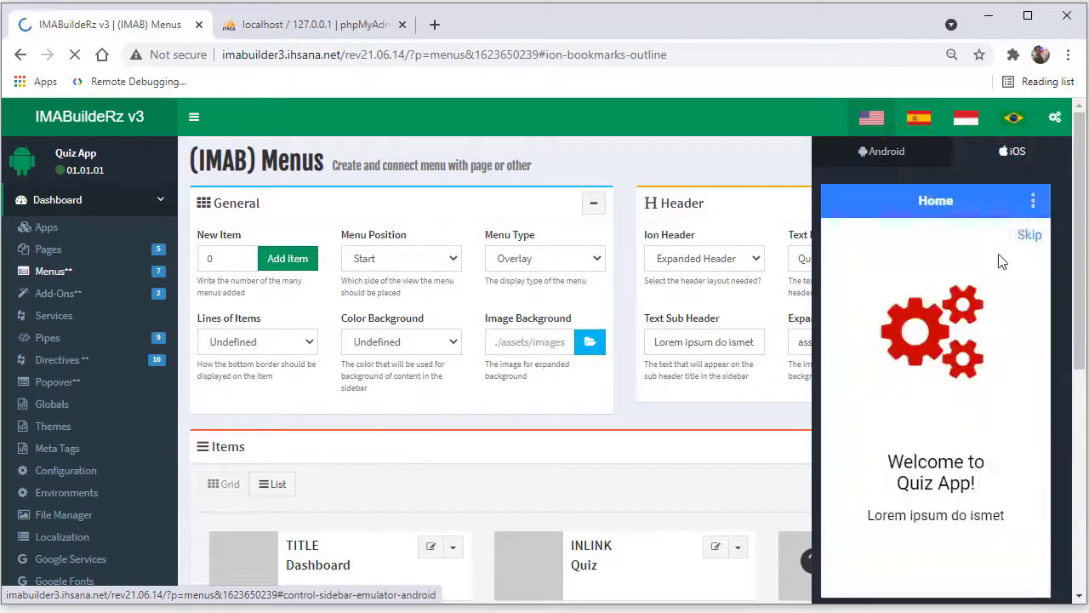
pyautogui.click(841, 204)
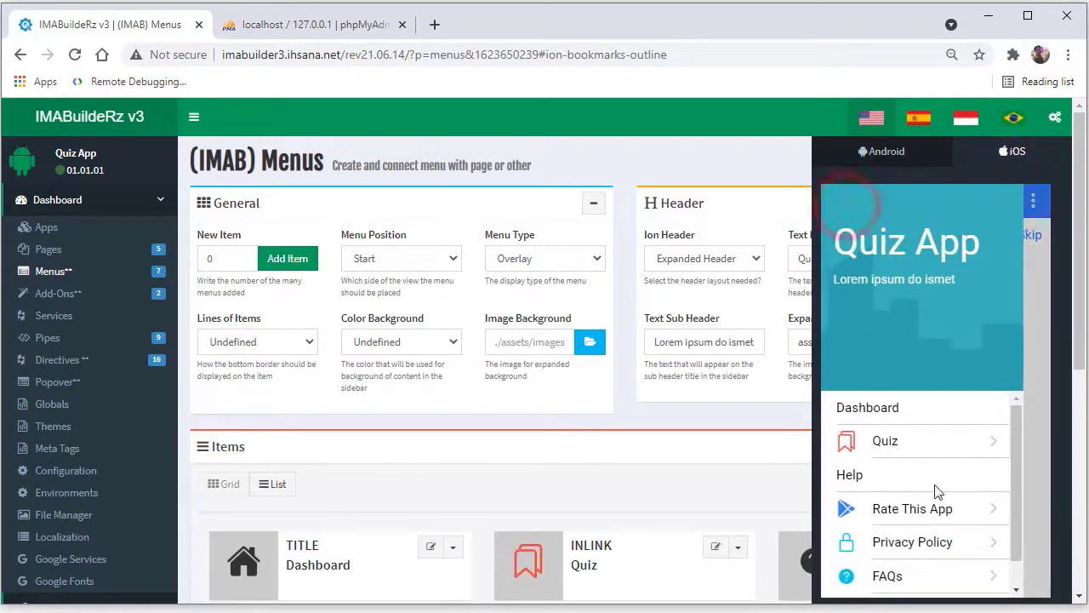
pyautogui.click(885, 445)
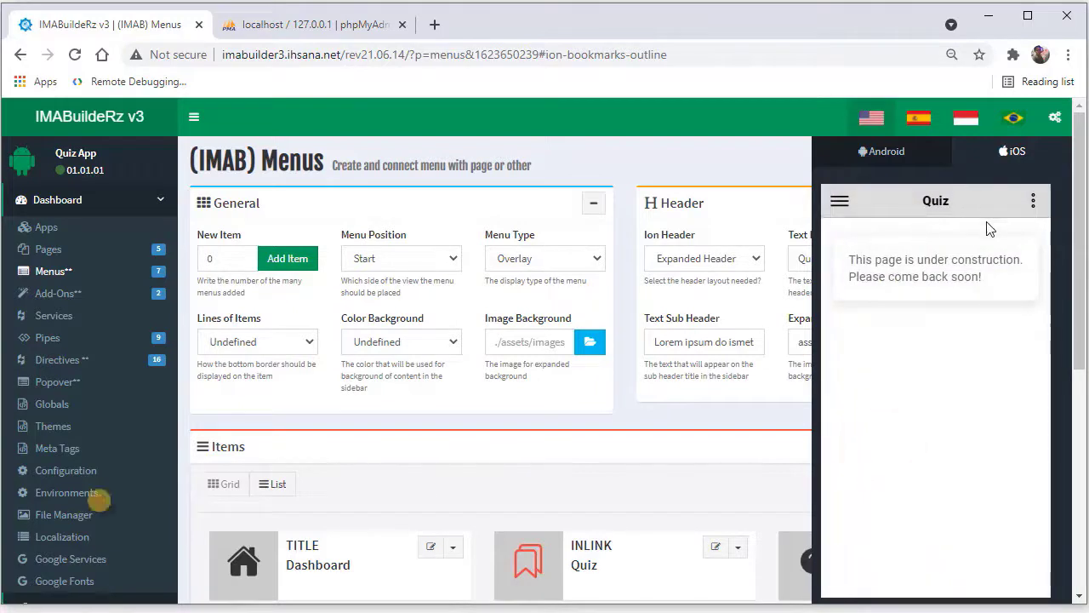
pyautogui.click(841, 202)
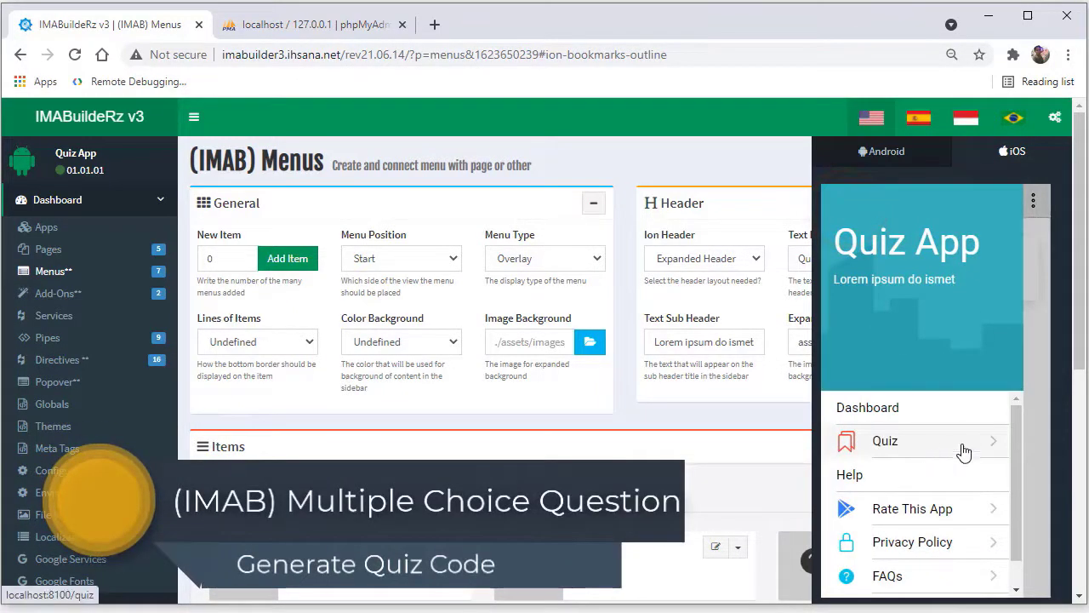
pyautogui.click(498, 445)
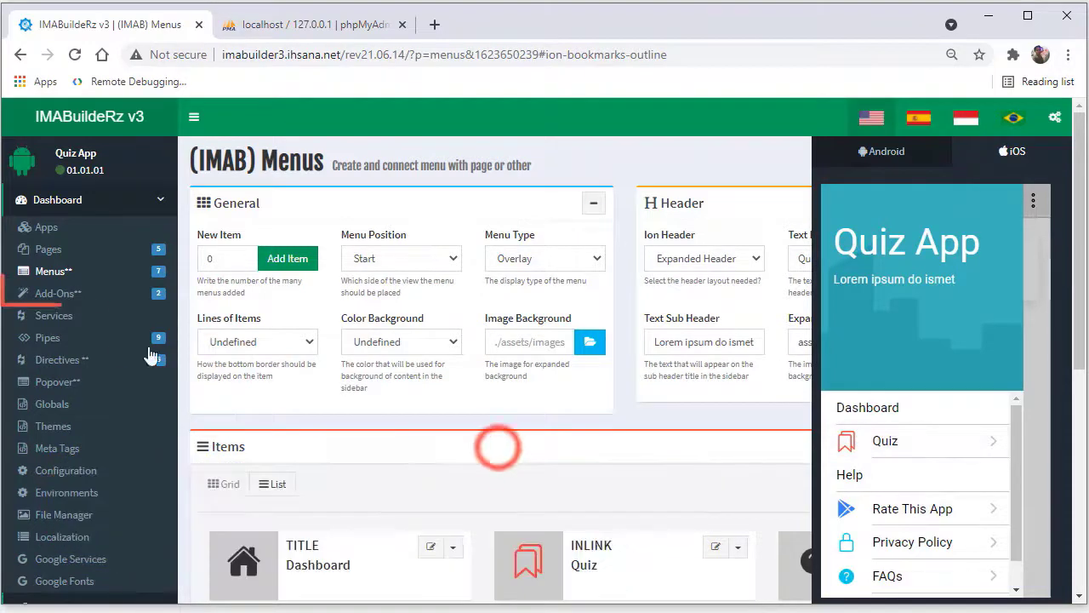
# Step: Find the Multiple Choice Question add-on in the Add-Ons list and choose it
pyautogui.click(42, 300)
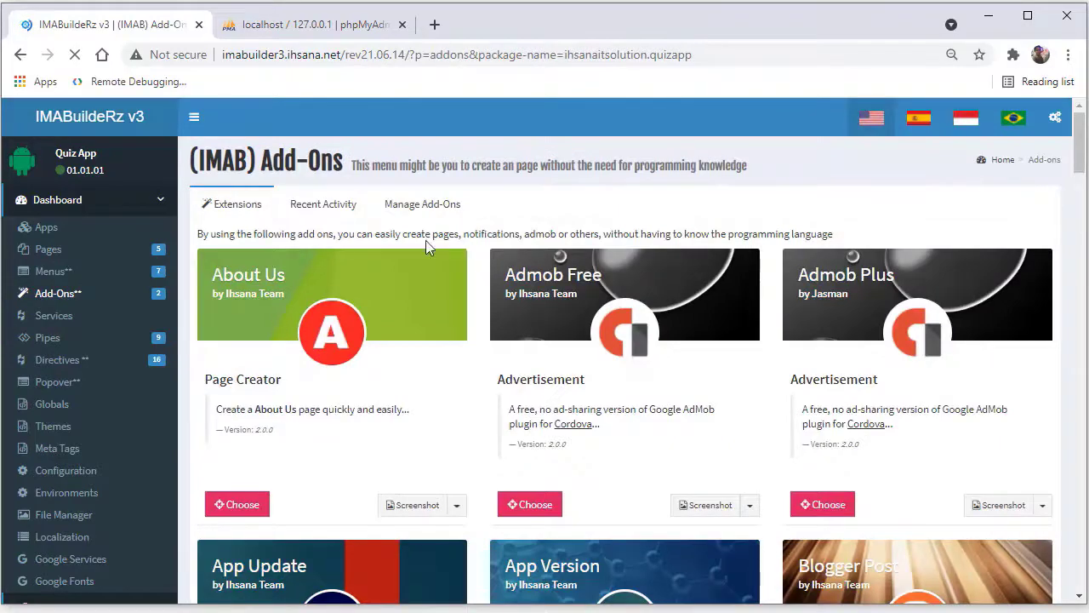
pyautogui.scroll(-4, 644, 339)
pyautogui.scroll(-7, 333, 365)
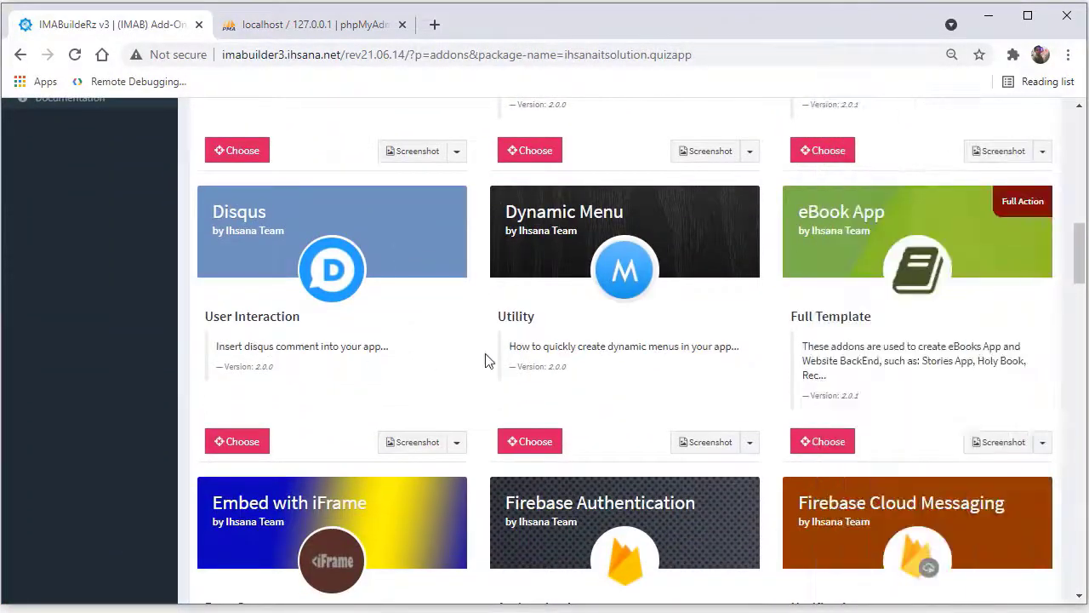
pyautogui.scroll(-3, 804, 352)
pyautogui.scroll(-7, 349, 342)
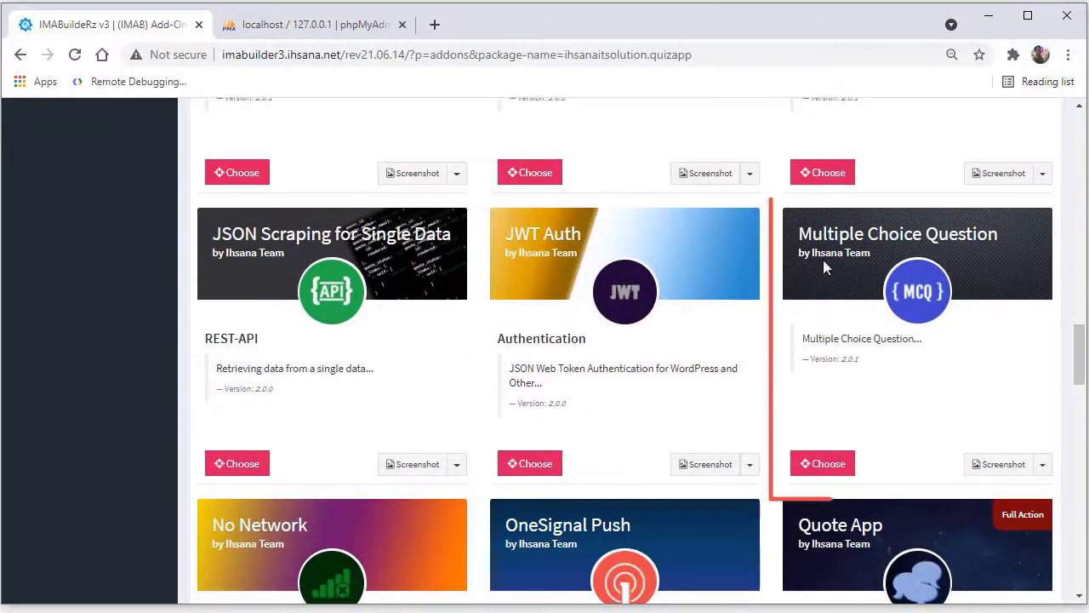
pyautogui.moveTo(800, 234); pyautogui.dragTo(984, 235)
pyautogui.click(934, 387)
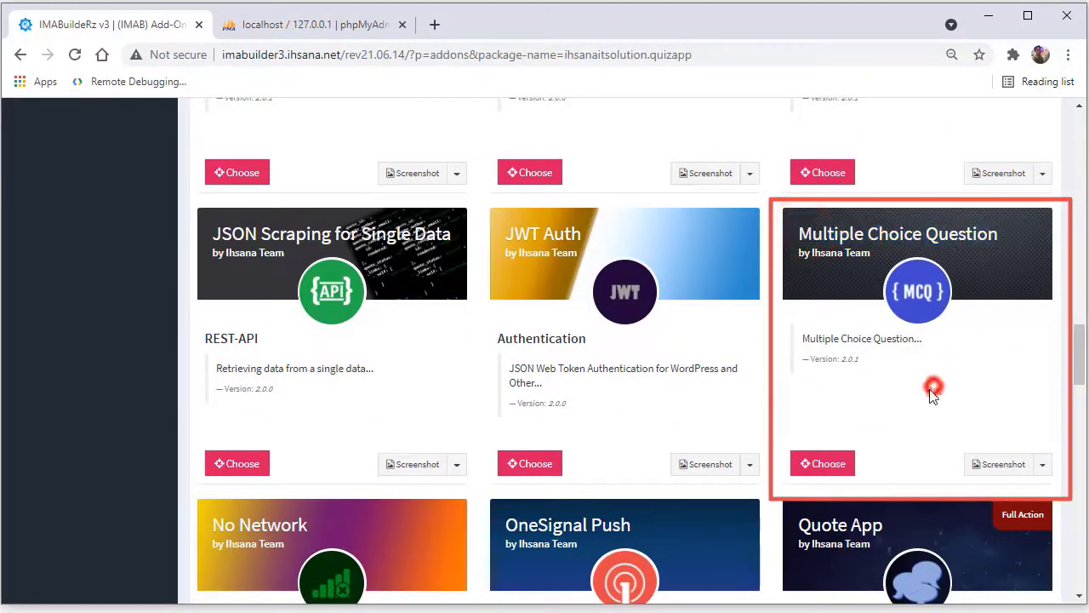
pyautogui.click(819, 463)
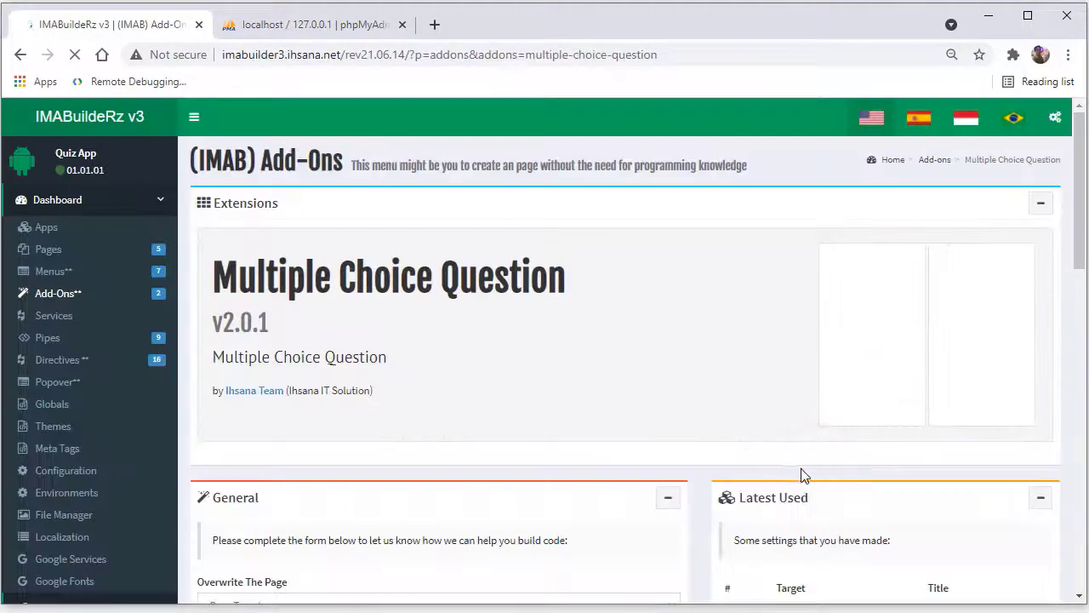
# Step: Choose Quiz (quiz) as the page for the Multiple Choice Question add-on to overwrite
pyautogui.scroll(-3, 519, 383)
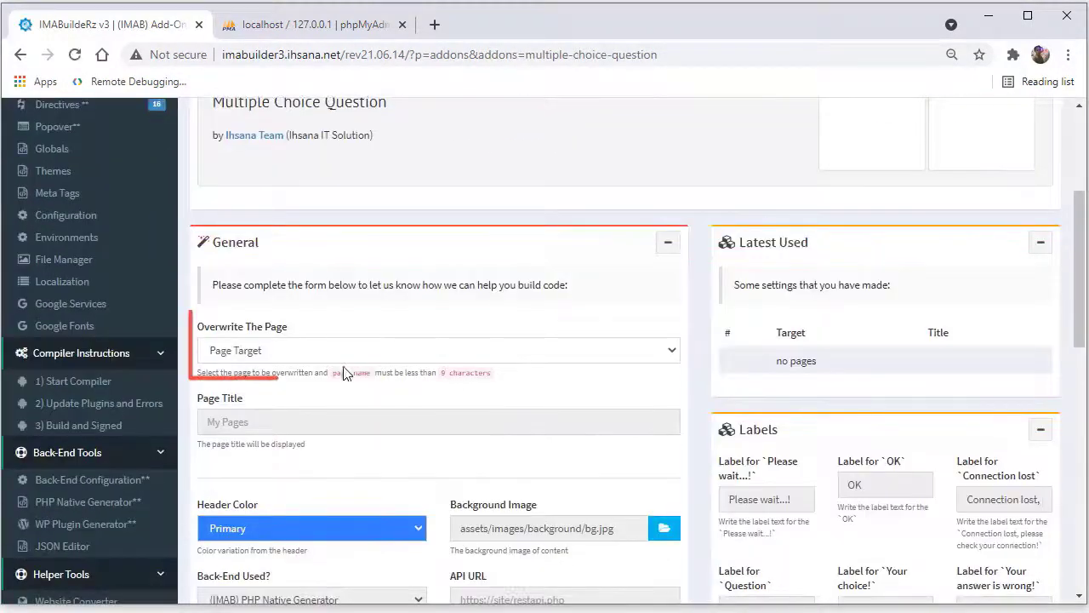
pyautogui.click(246, 351)
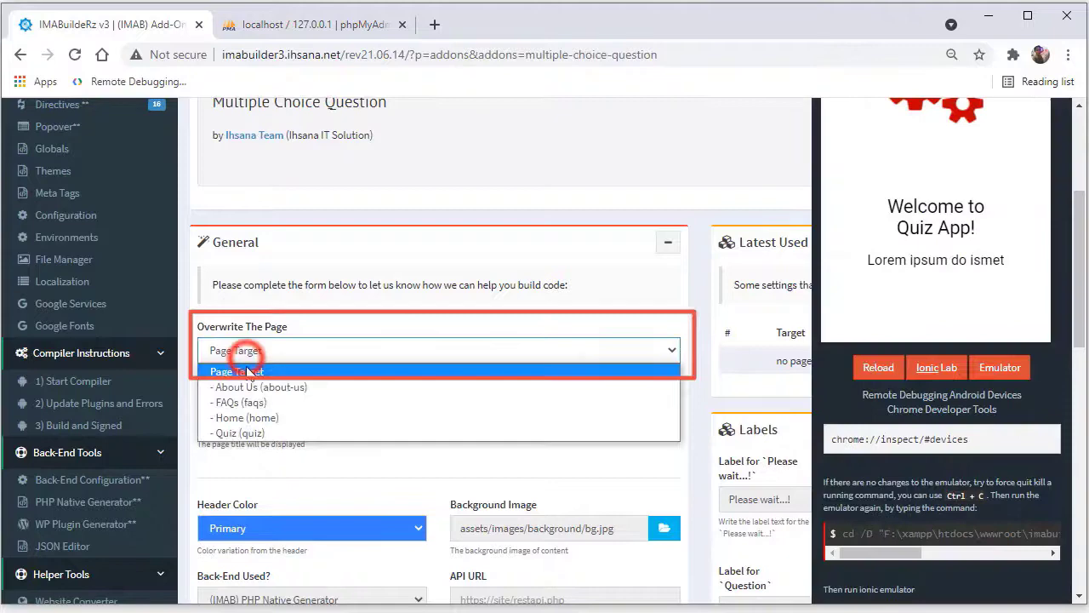
pyautogui.click(264, 433)
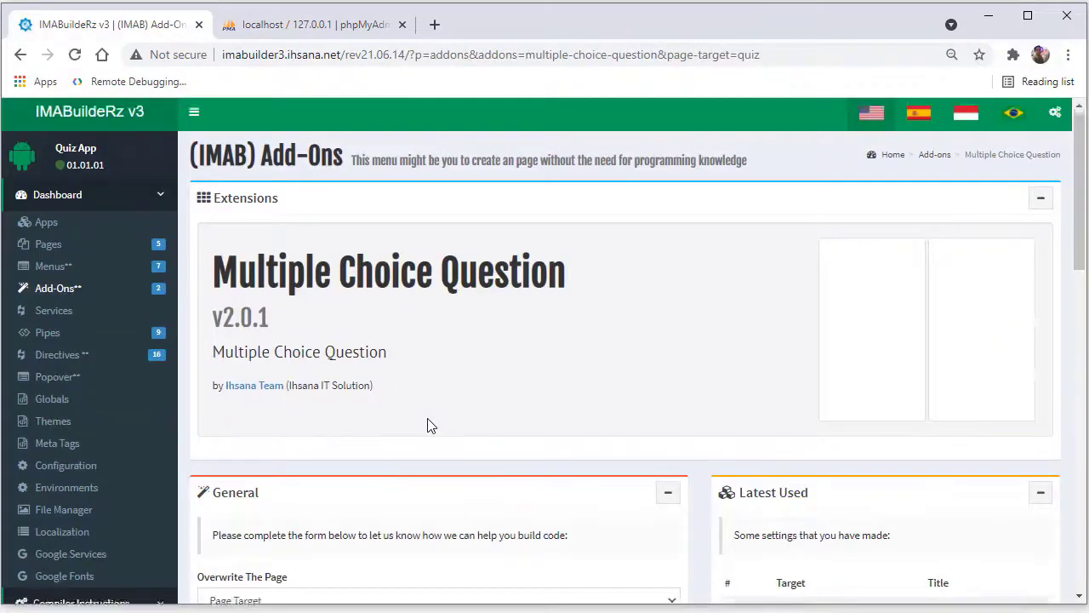
# Step: Set the add-on page's header color to Tertiary
pyautogui.scroll(-4, 428, 421)
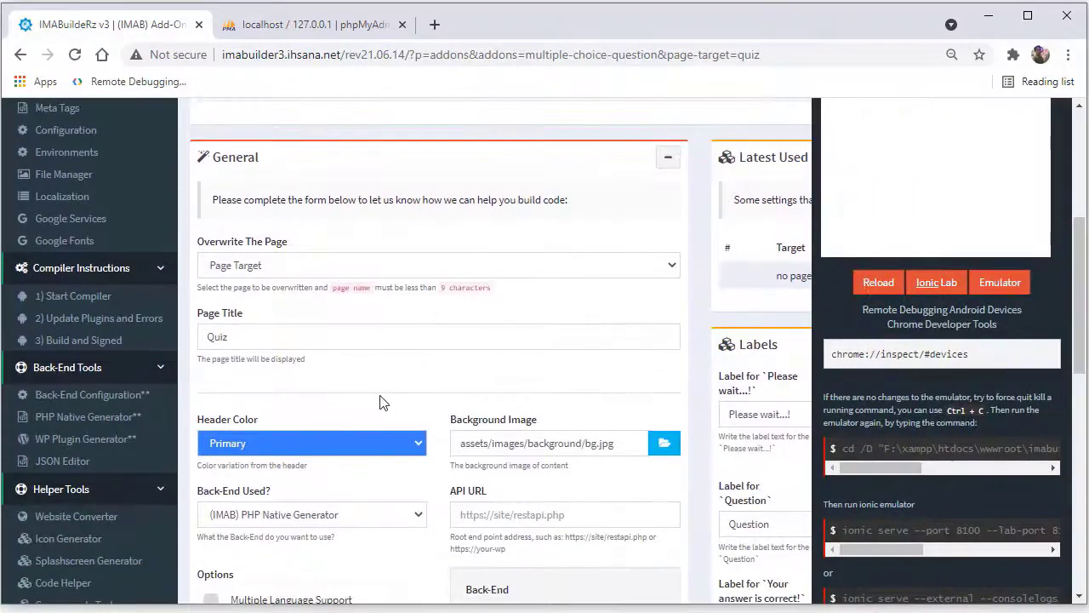
pyautogui.scroll(-2, 381, 402)
pyautogui.click(364, 273)
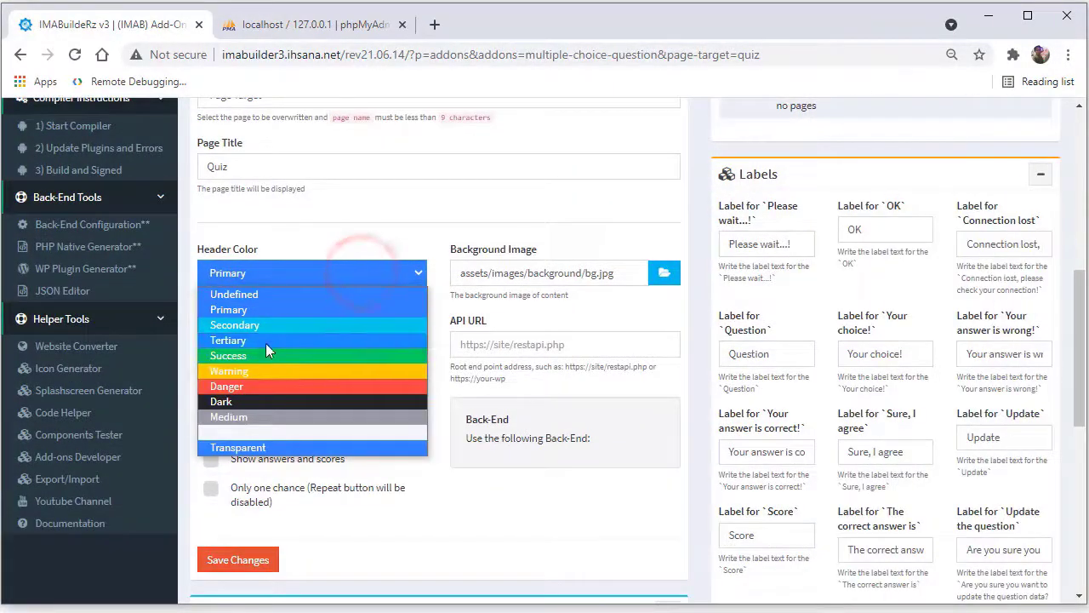
pyautogui.click(267, 341)
# Step: Enable the option to show answers and scores for the quiz
pyautogui.scroll(-1, 312, 432)
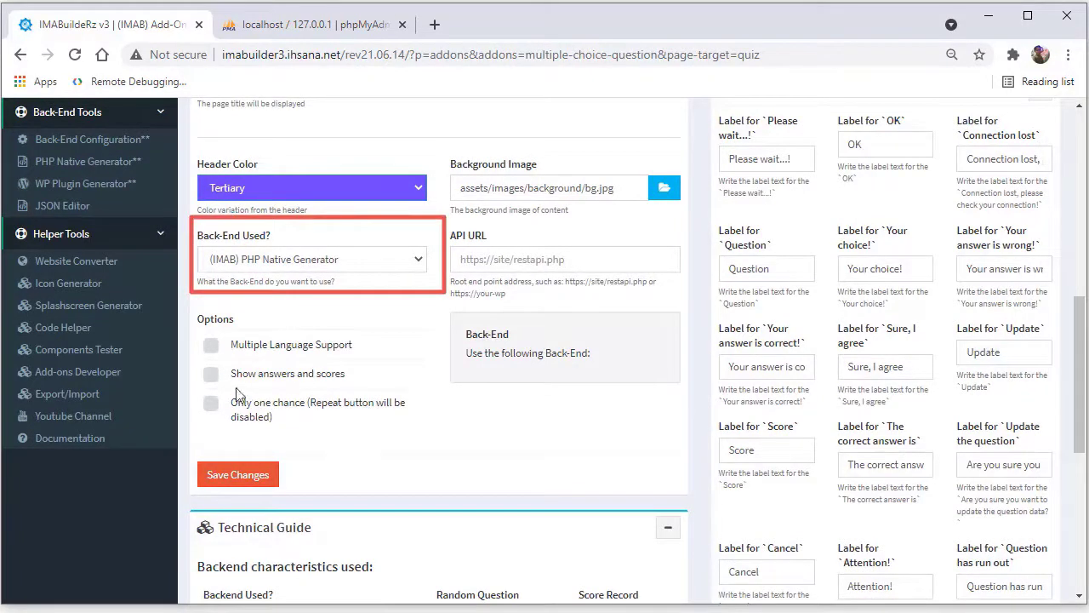
pyautogui.moveTo(345, 375); pyautogui.dragTo(259, 376)
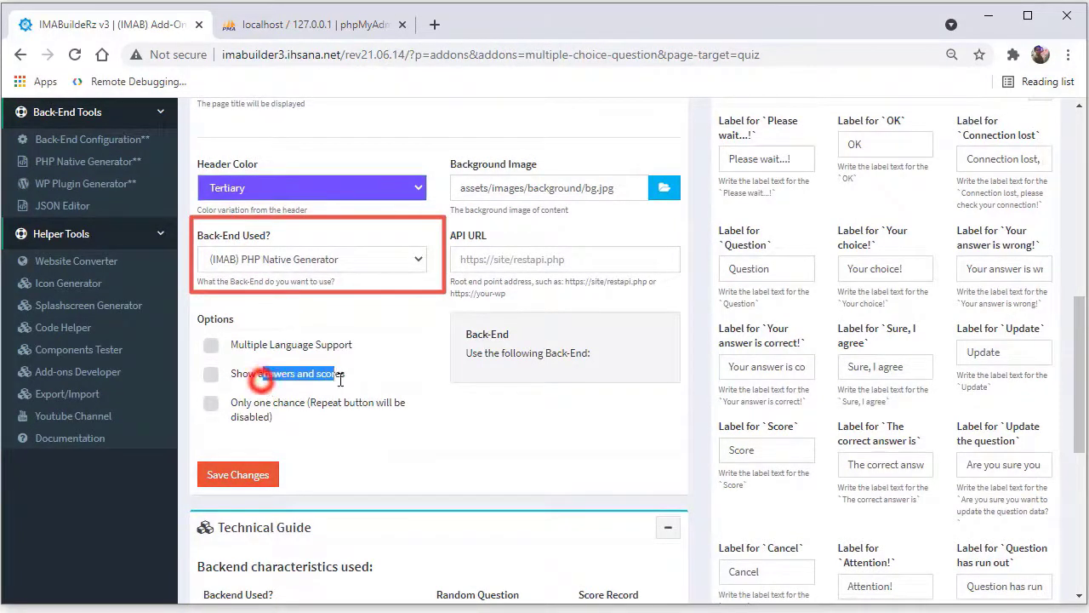
pyautogui.click(210, 373)
pyautogui.click(320, 400)
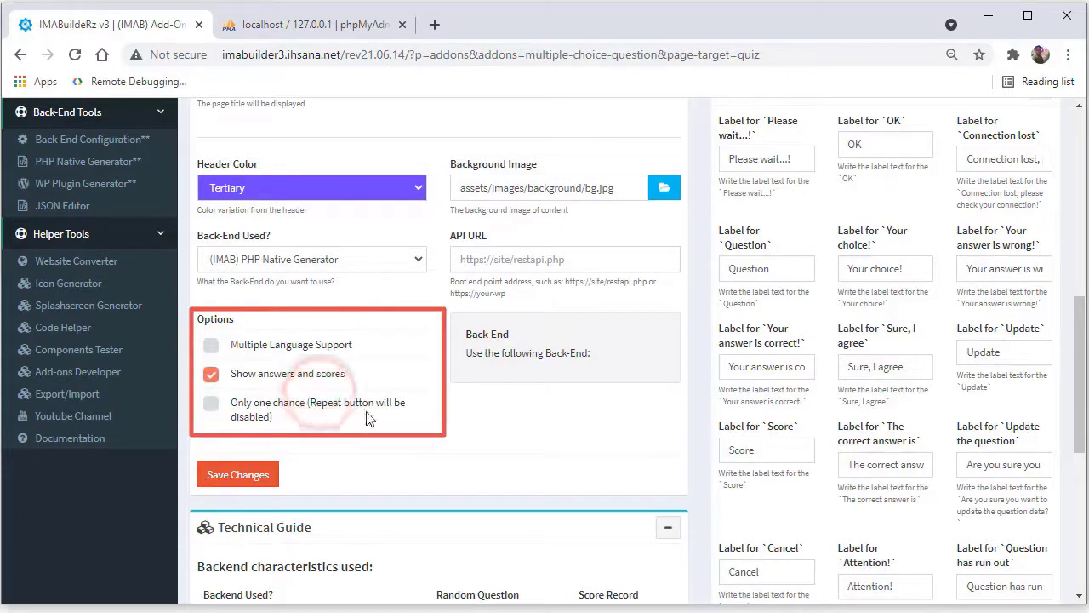
# Step: Review the add-on's form, technical guide and labels, and save the Multiple Choice Question settings for the Quiz page
pyautogui.scroll(1, 559, 387)
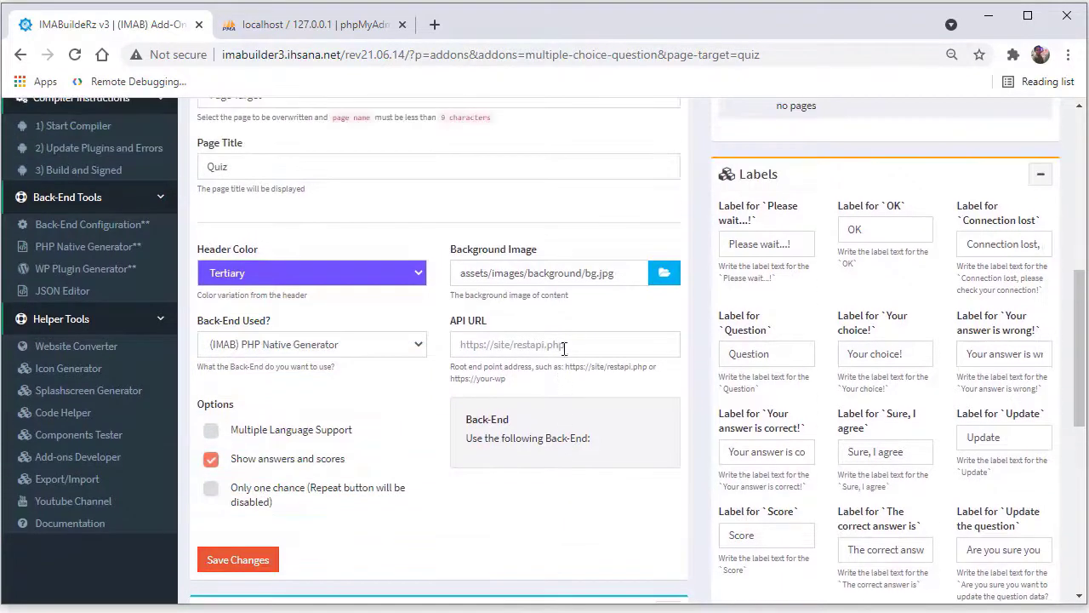
pyautogui.scroll(1, 583, 336)
pyautogui.scroll(-6, 539, 365)
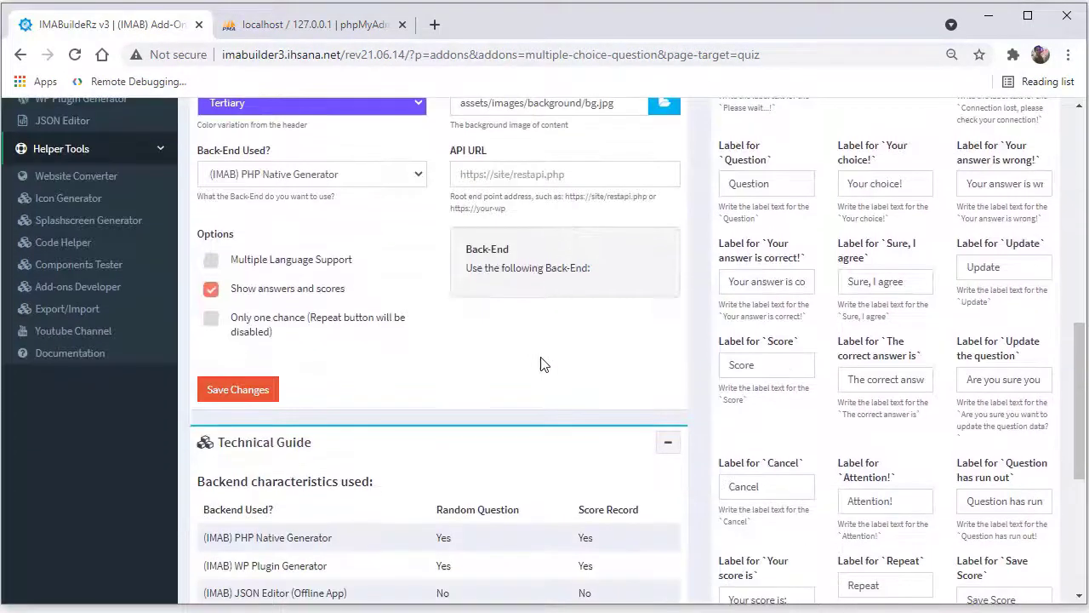
pyautogui.scroll(-2, 531, 368)
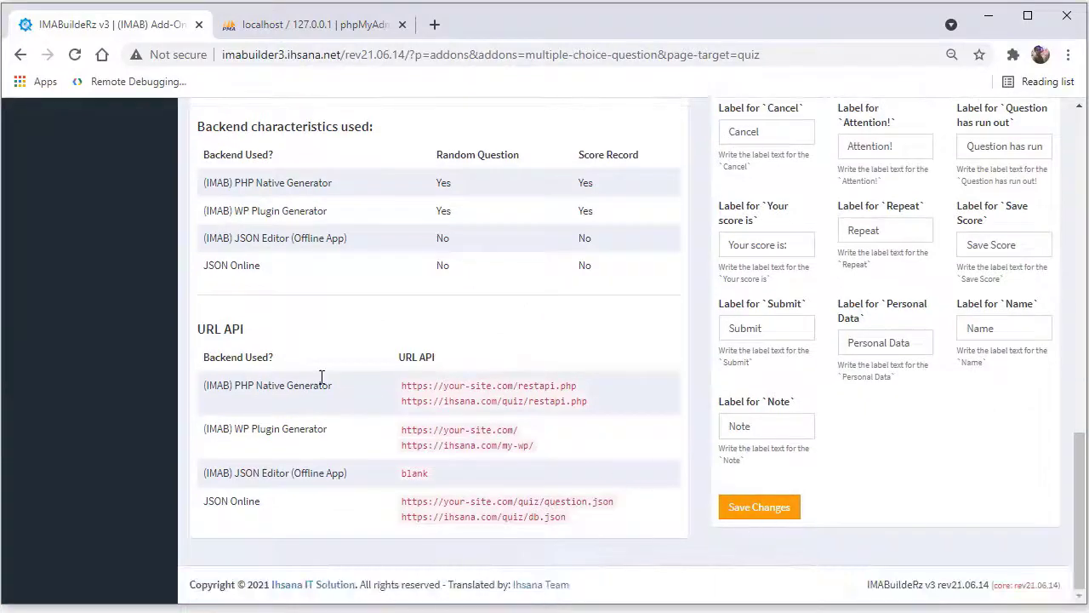
pyautogui.scroll(6, 321, 377)
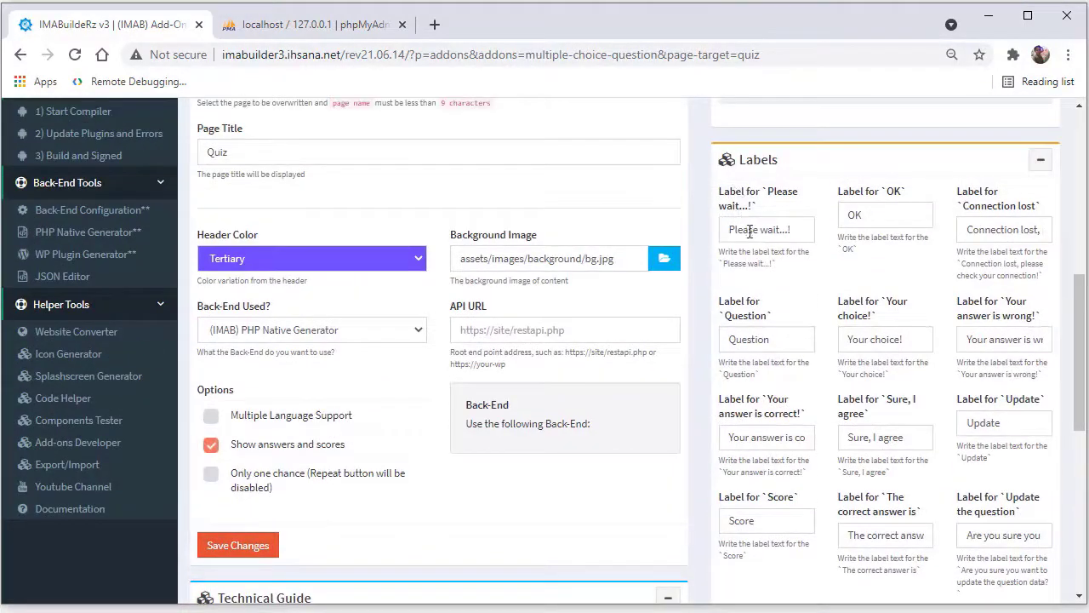
pyautogui.scroll(5, 851, 223)
pyautogui.scroll(-6, 519, 340)
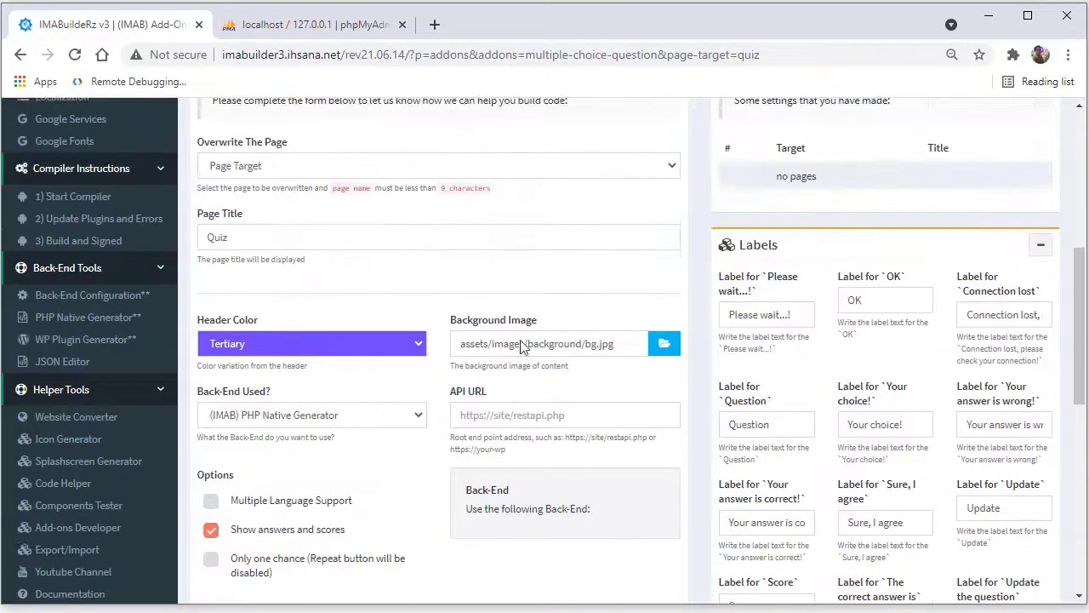
pyautogui.click(256, 468)
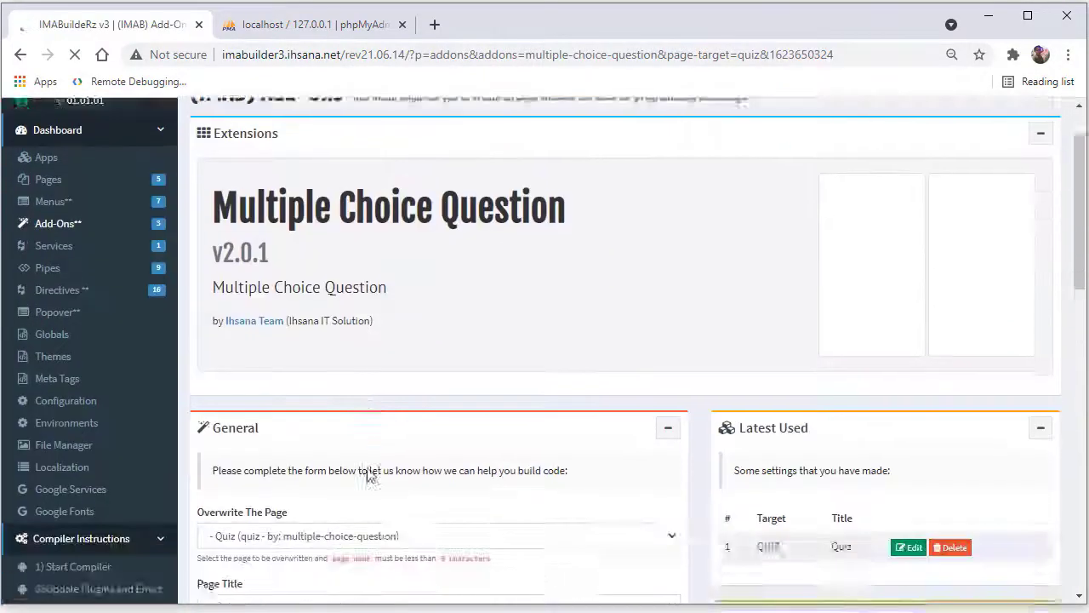
# Step: Examine the quiz table's columns in the back-end configuration linked from the add-on, and close that page
pyautogui.scroll(-3, 366, 475)
pyautogui.scroll(-6, 366, 474)
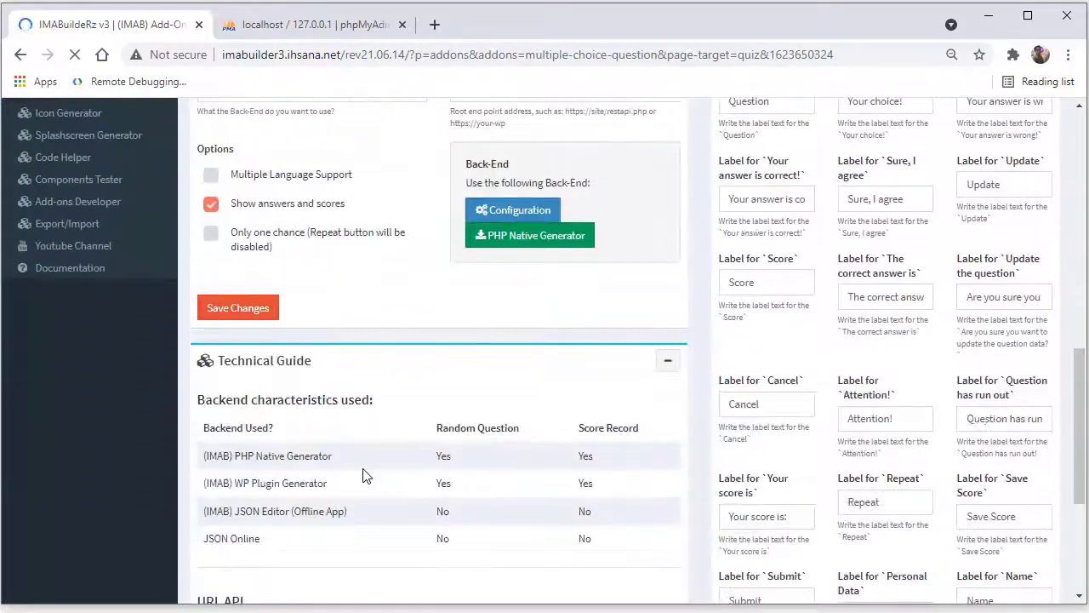
pyautogui.scroll(5, 365, 475)
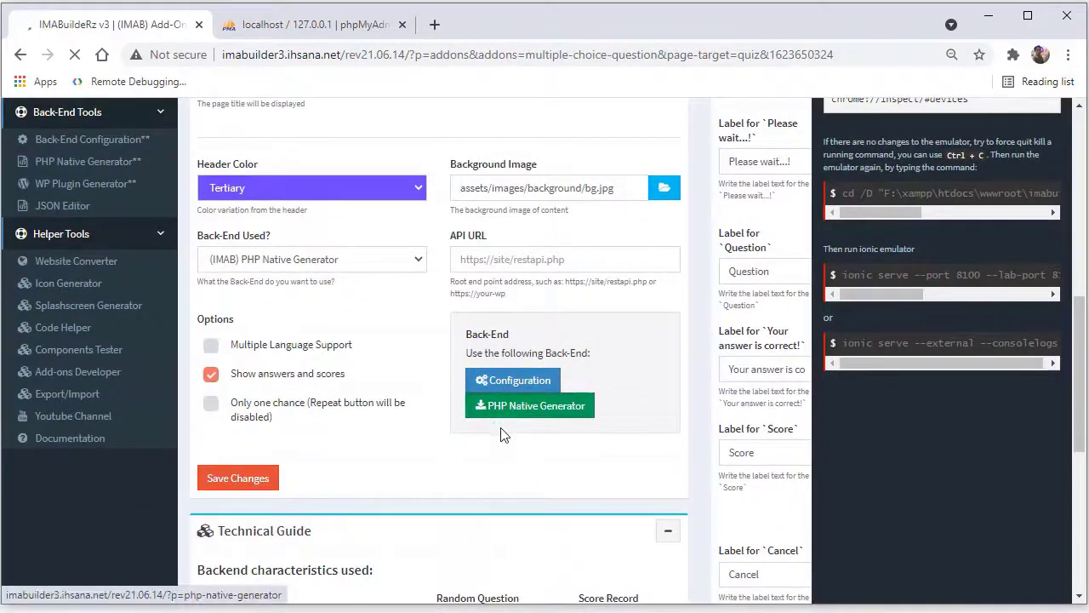
pyautogui.click(479, 445)
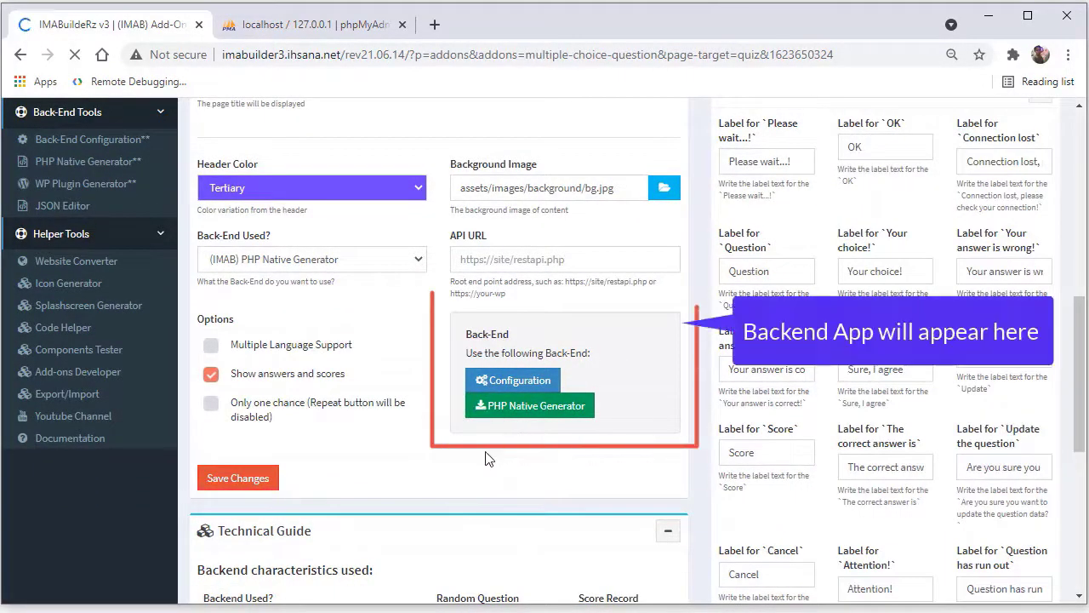
pyautogui.click(498, 385)
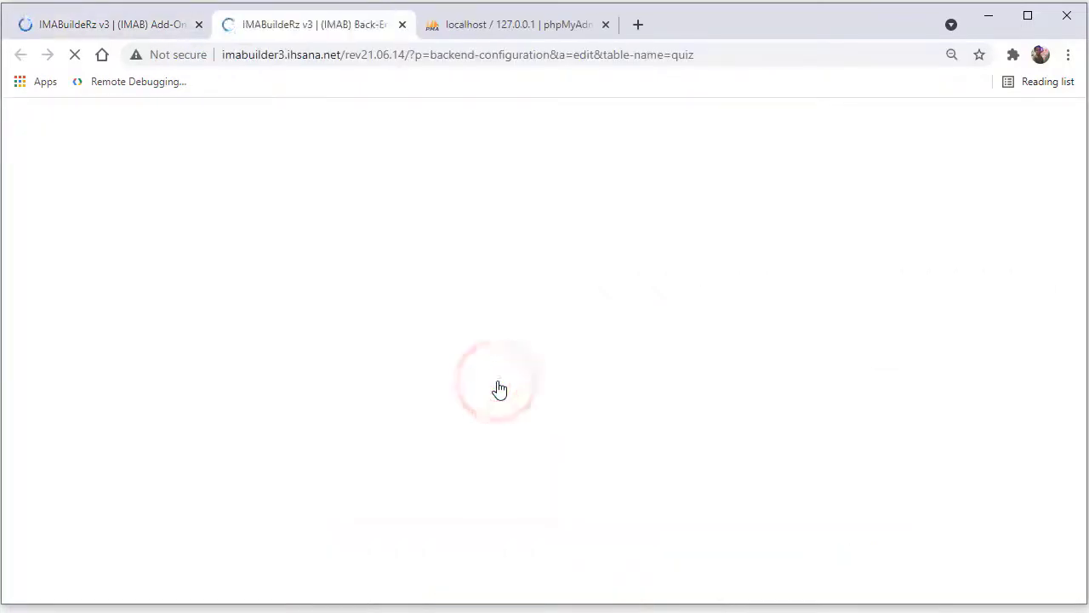
pyautogui.scroll(-10, 343, 408)
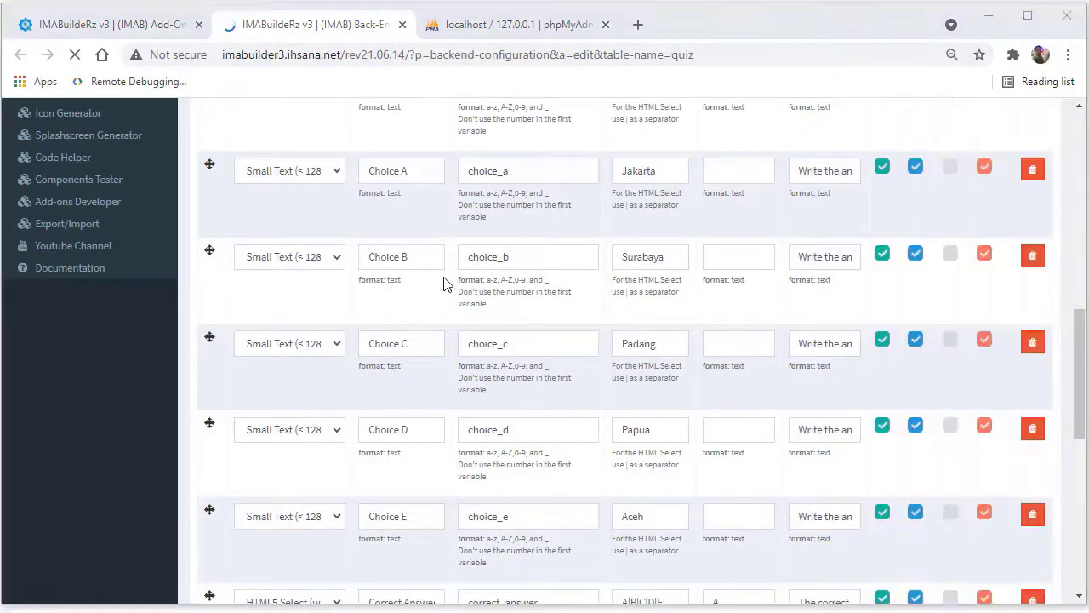
pyautogui.scroll(10, 443, 315)
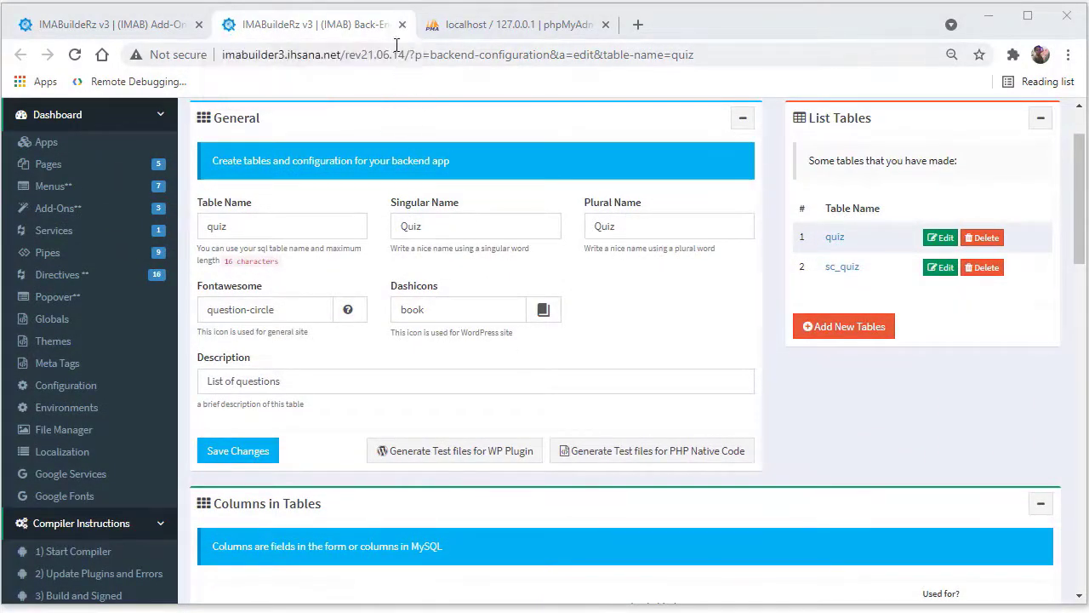
pyautogui.click(402, 25)
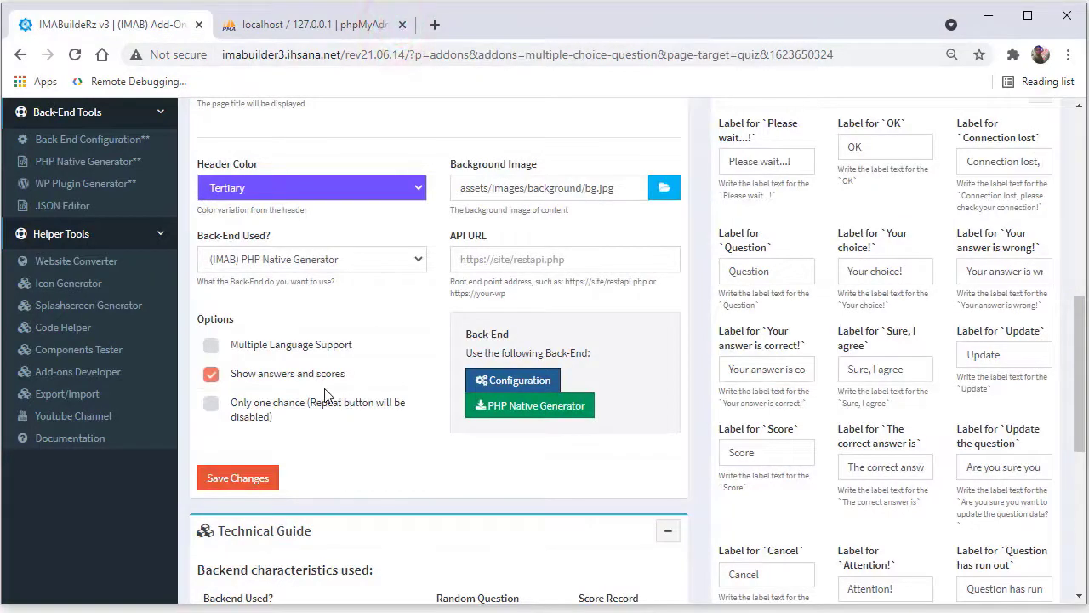
# Step: Open the add-on's PHP Native Generator and set the Folder for Test to F:\xampp\htdocs\wwwroot\backend.com\public_html
pyautogui.click(505, 414)
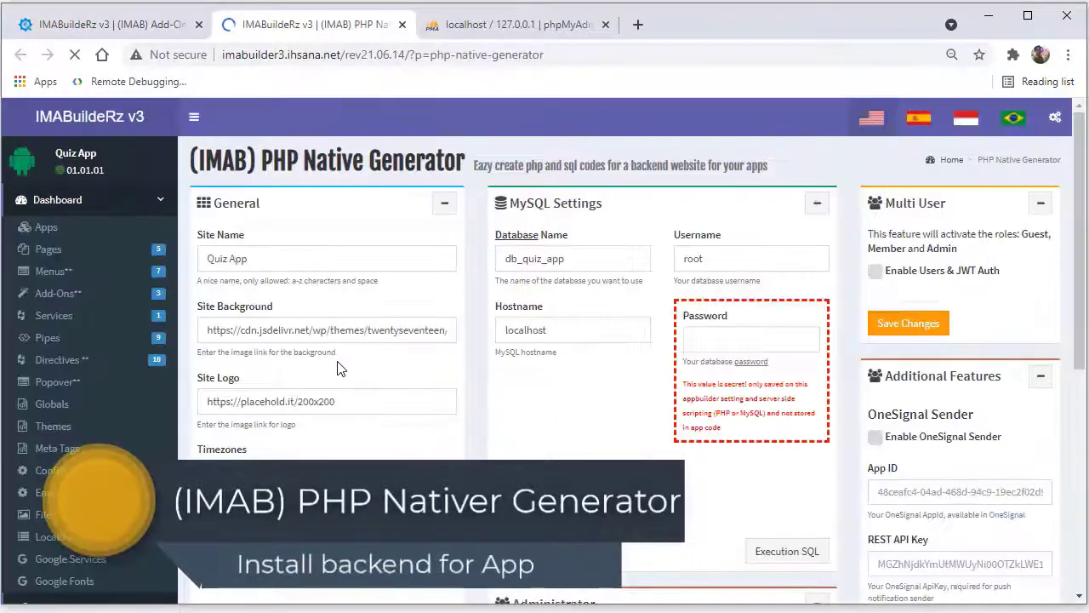
pyautogui.scroll(-2, 337, 368)
pyautogui.scroll(1, 335, 370)
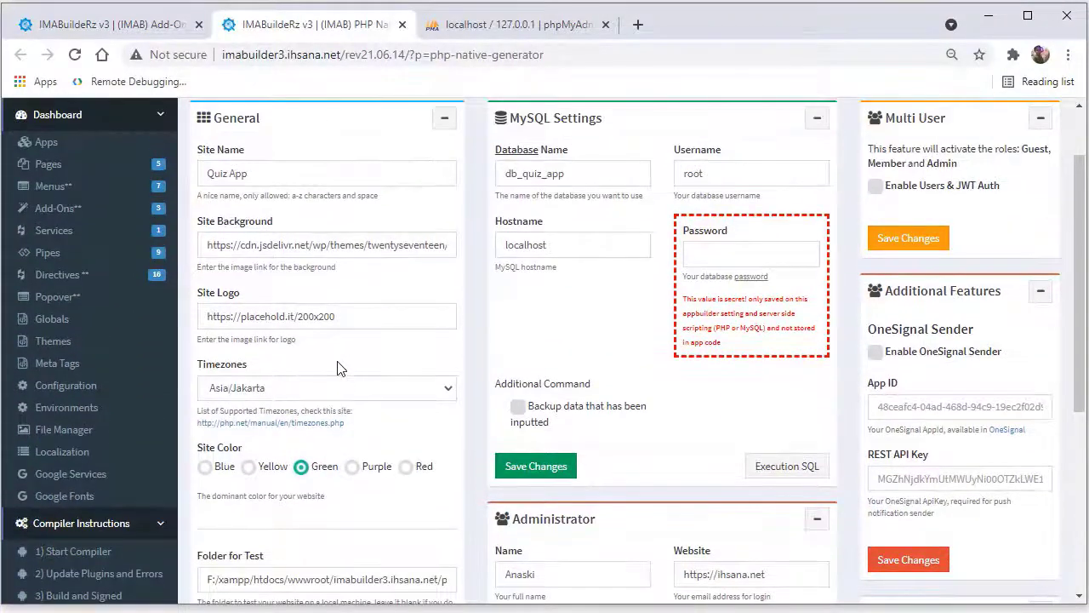
pyautogui.scroll(-2, 340, 358)
pyautogui.click(257, 409)
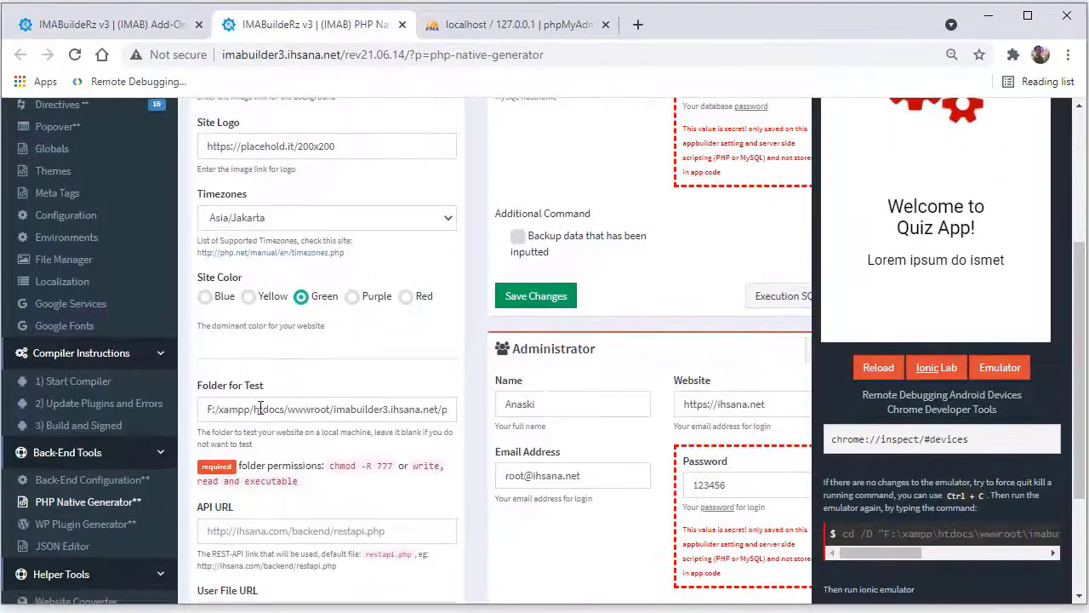
pyautogui.hotkey('ctrl', 'a')
pyautogui.write('F:\\xampp\\htdocs\\wwwroot\\backend.com\\public_html')
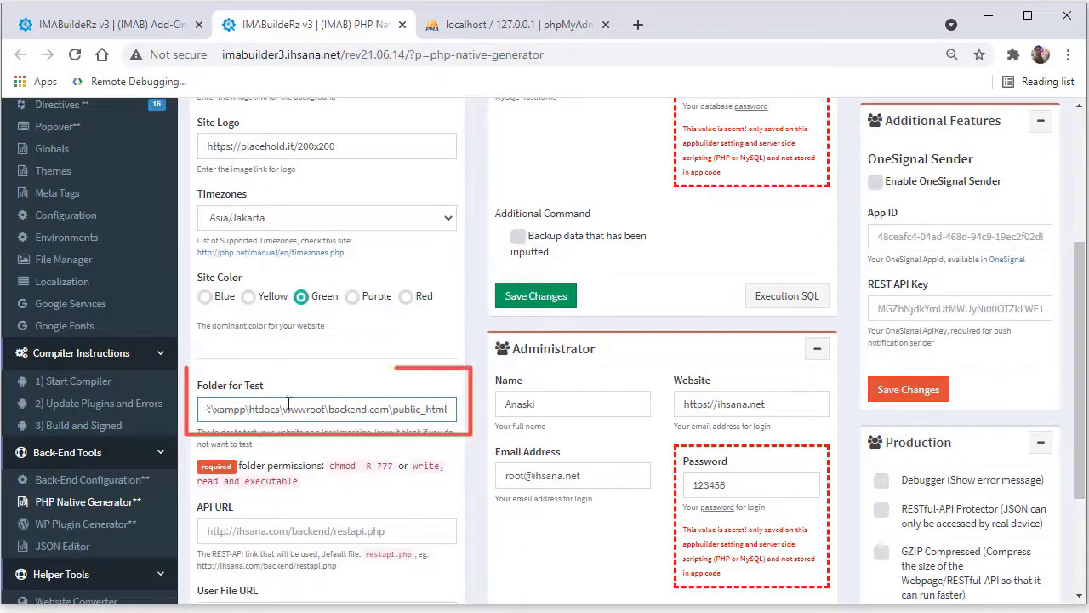
# Step: Check the contents of the public_html test folder in File Explorer and return to the PHP Native Generator
pyautogui.moveTo(201, 393); pyautogui.dragTo(287, 391)
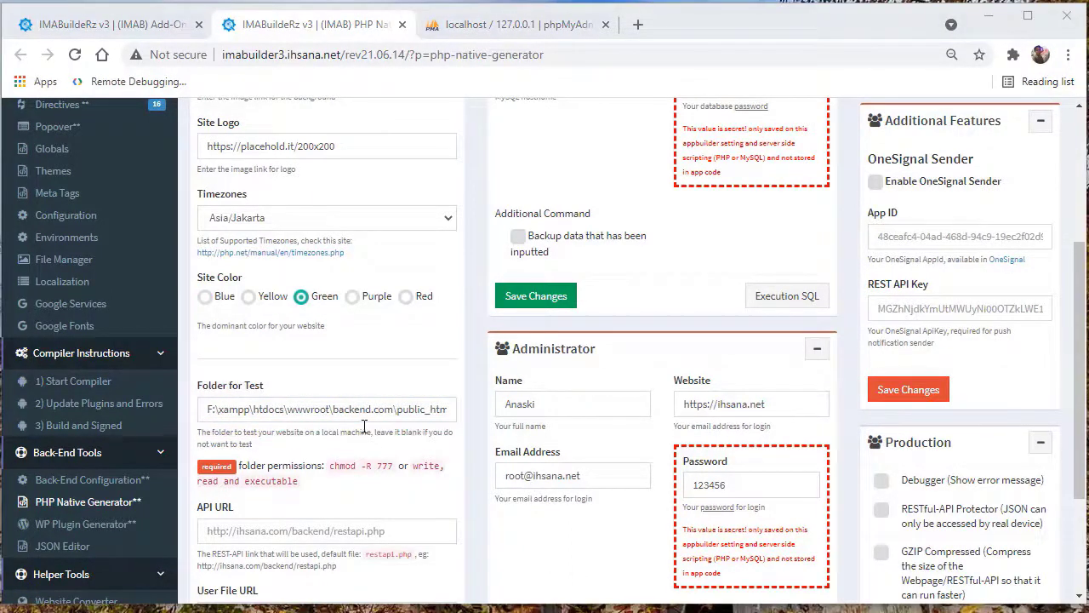
pyautogui.click(397, 408)
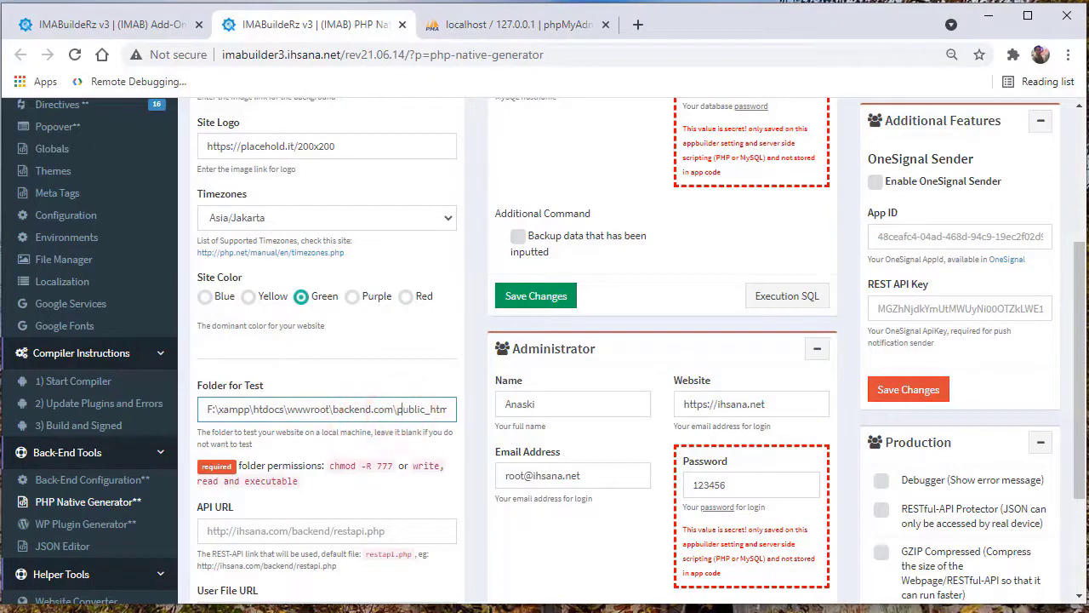
pyautogui.hotkey('alt', 'Tab')
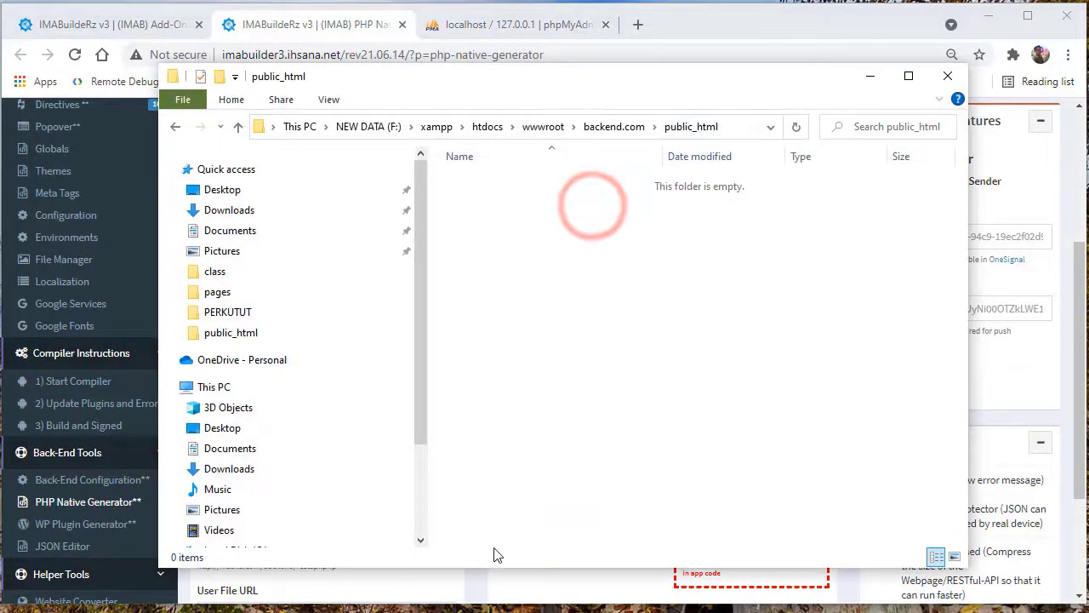
pyautogui.click(493, 585)
pyautogui.scroll(-2, 308, 438)
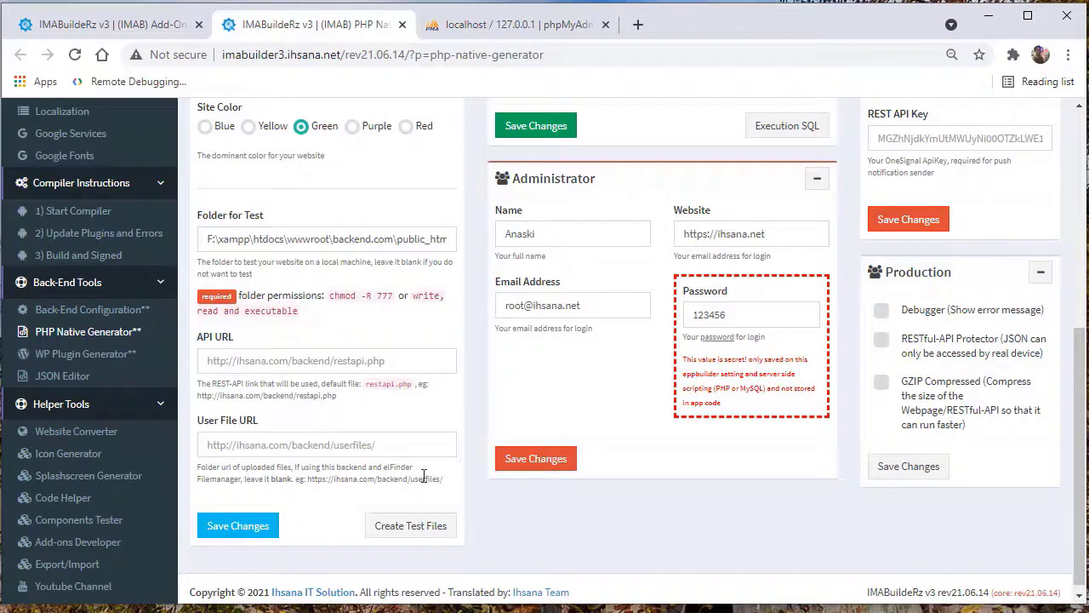
pyautogui.write('https://backend.c')
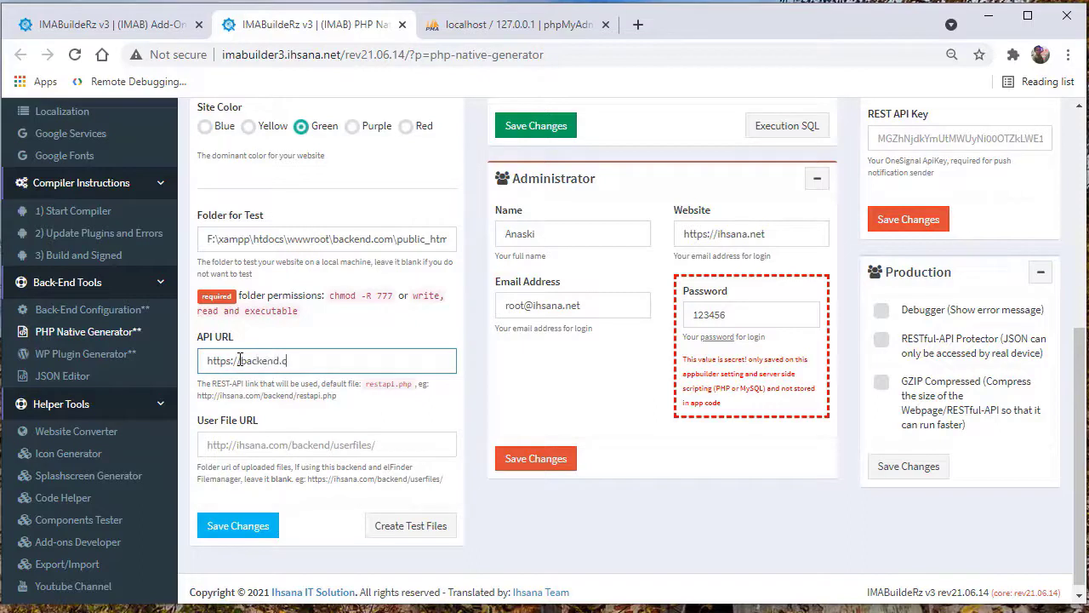
pyautogui.write('/')
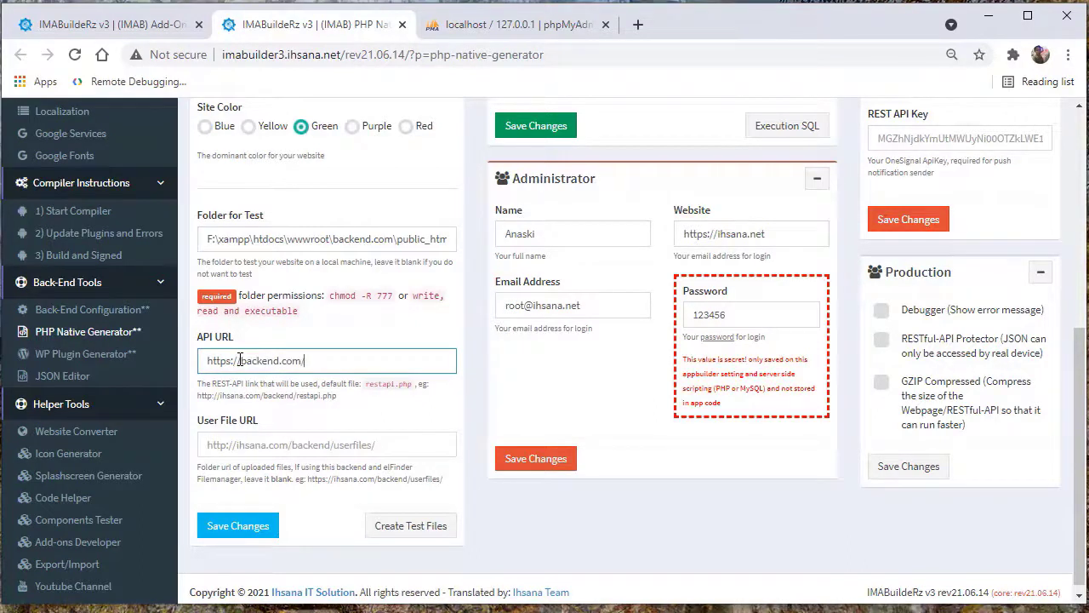
pyautogui.tripleClick(320, 360)
pyautogui.hotkey('ctrl', 'c')
pyautogui.click(289, 444)
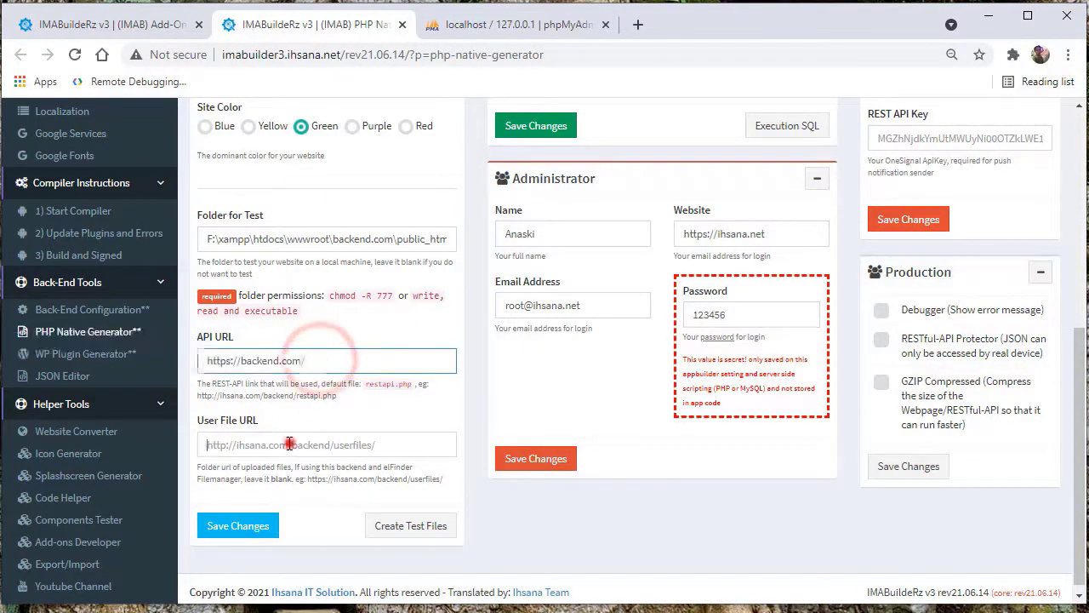
pyautogui.hotkey('ctrl', 'v')
pyautogui.write('us')
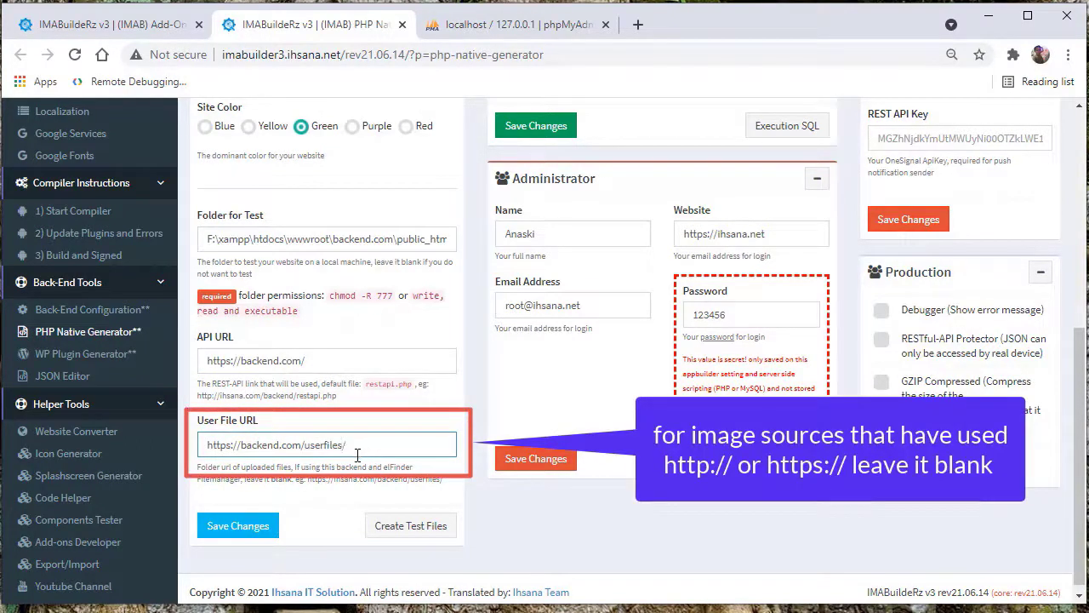
pyautogui.click(232, 536)
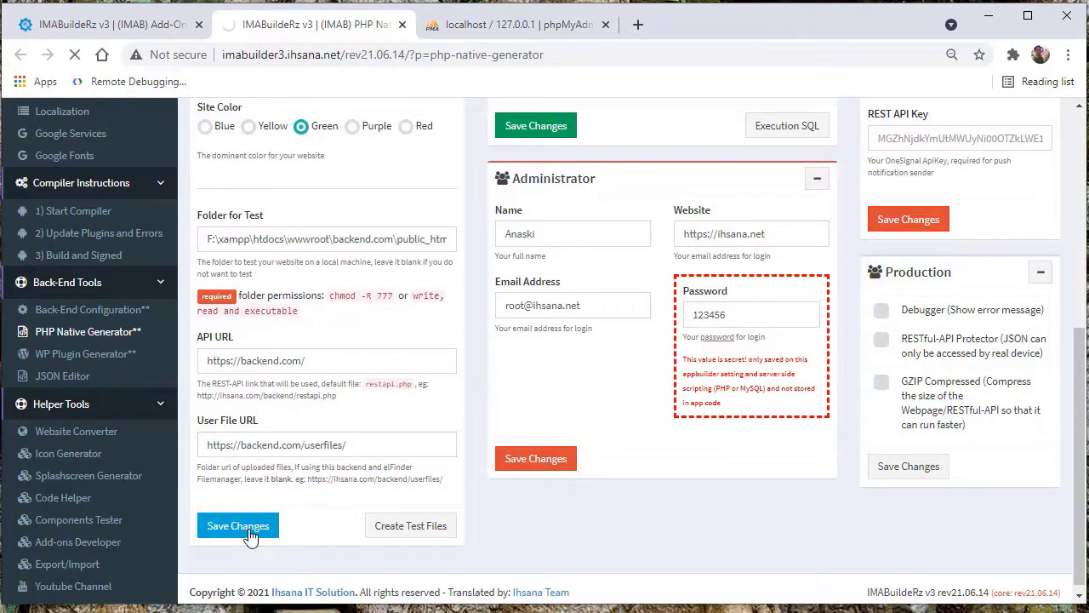
# Step: Create the backend test files and check them in the public_html folder
pyautogui.scroll(-6, 355, 532)
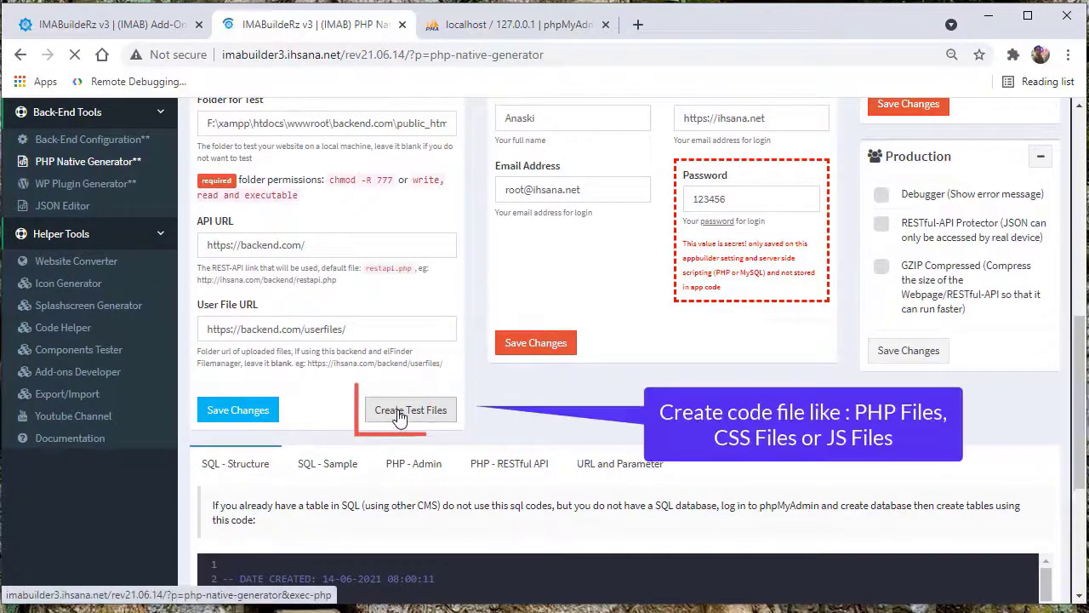
pyautogui.click(400, 411)
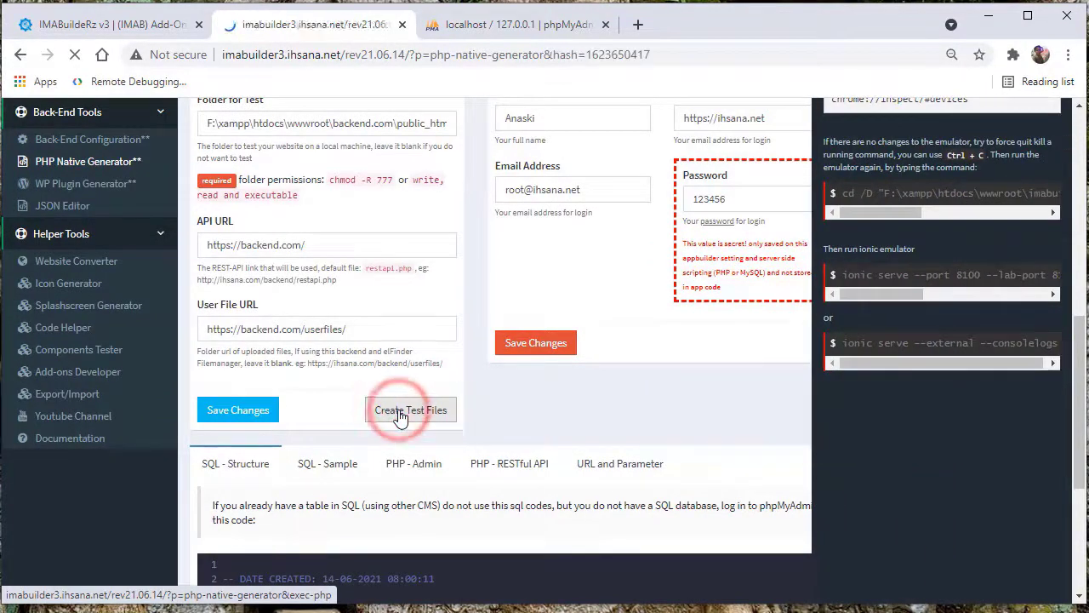
pyautogui.scroll(-2, 396, 439)
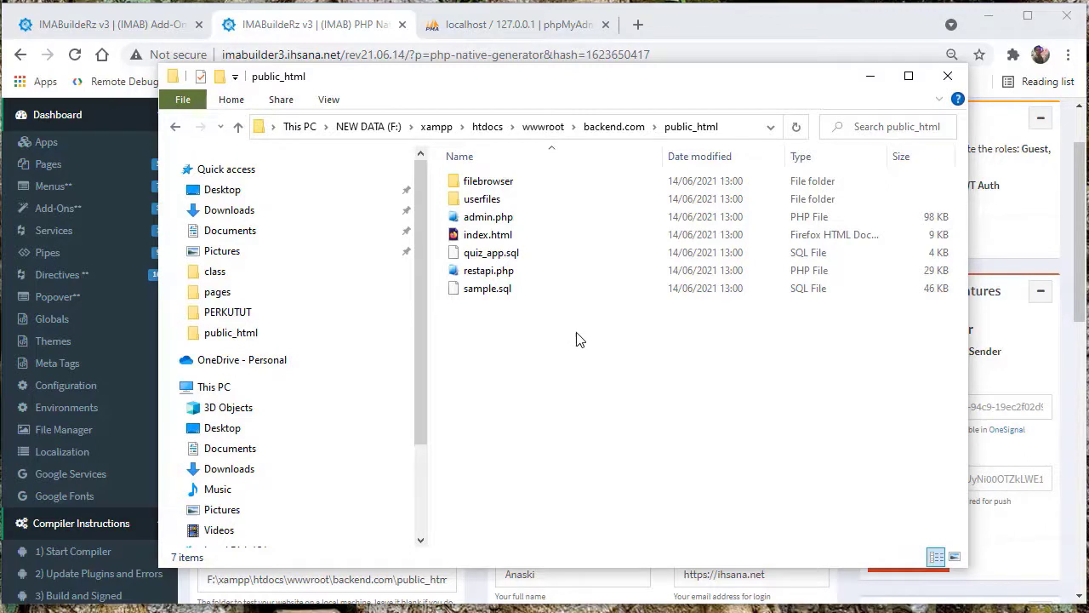
pyautogui.click(1001, 545)
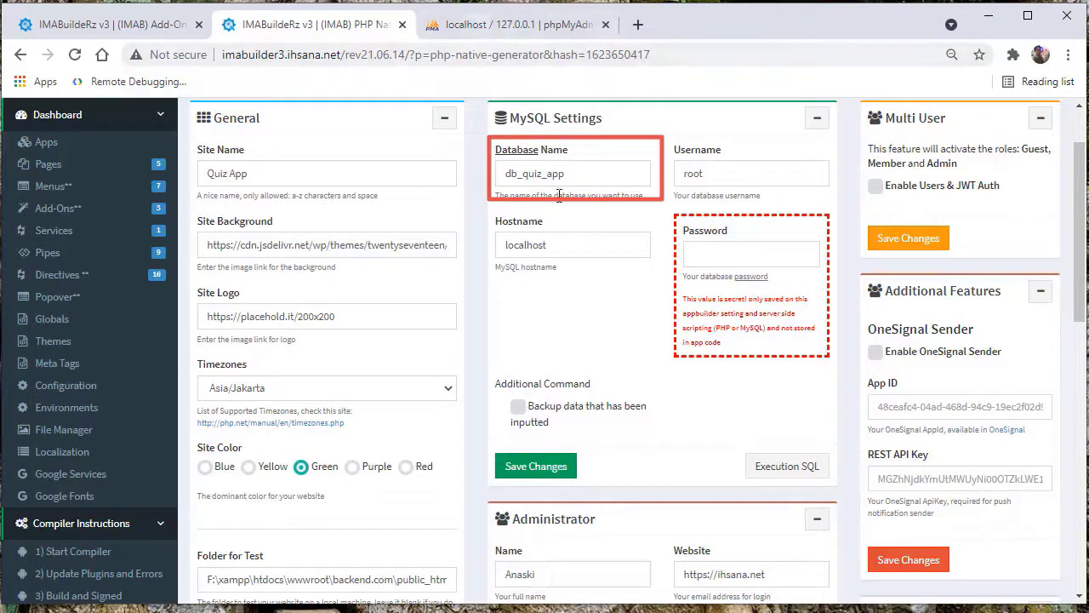
# Step: Copy the database name db_quiz_app from the MySQL Settings and create a database with that name in phpMyAdmin
pyautogui.doubleClick(582, 173)
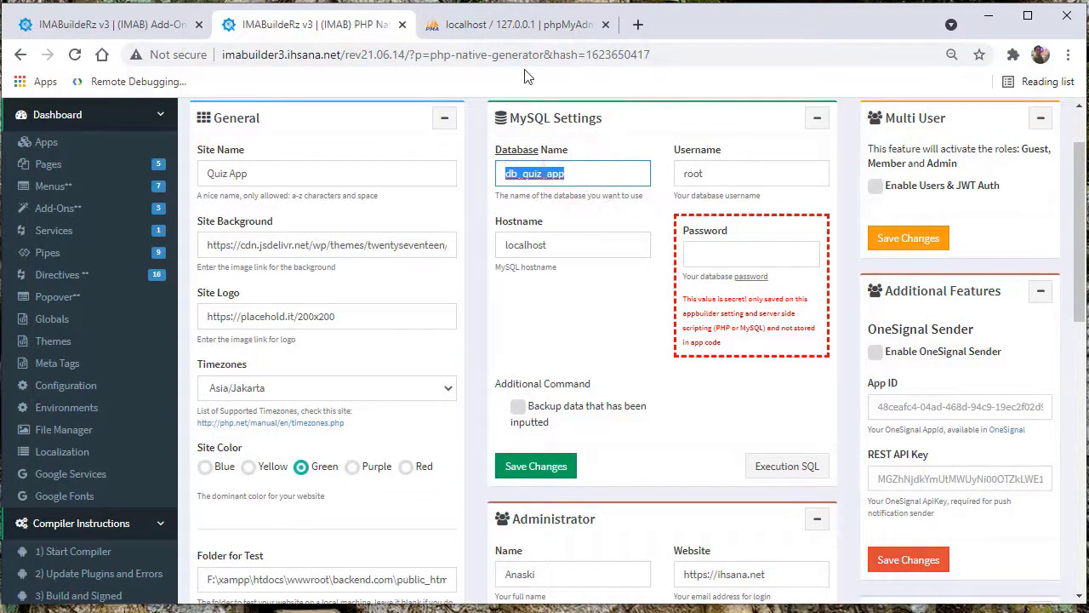
pyautogui.click(520, 26)
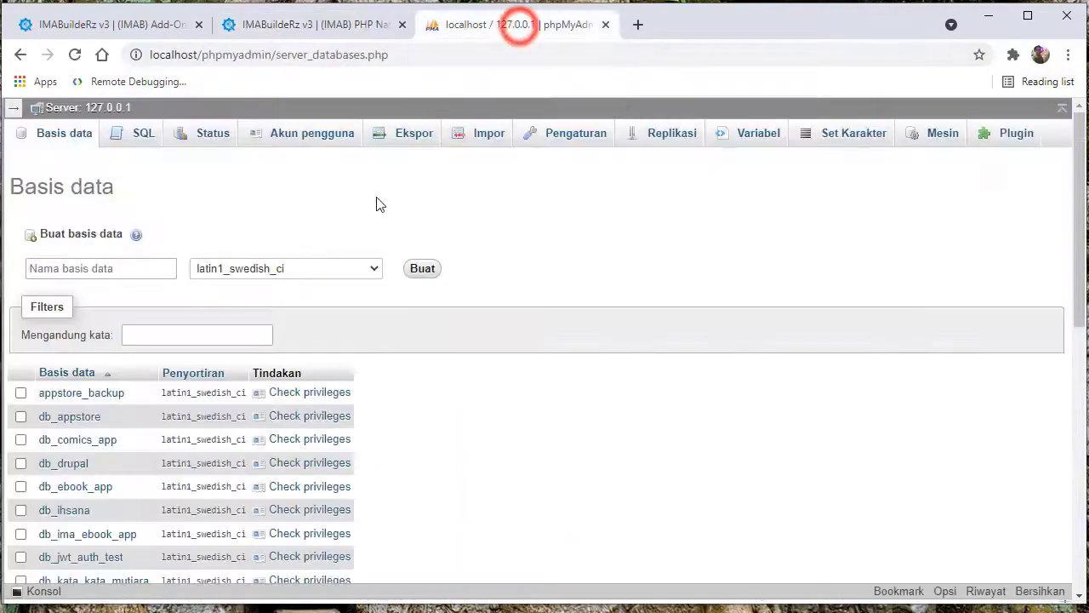
pyautogui.click(102, 269)
pyautogui.hotkey('ctrl', 'v')
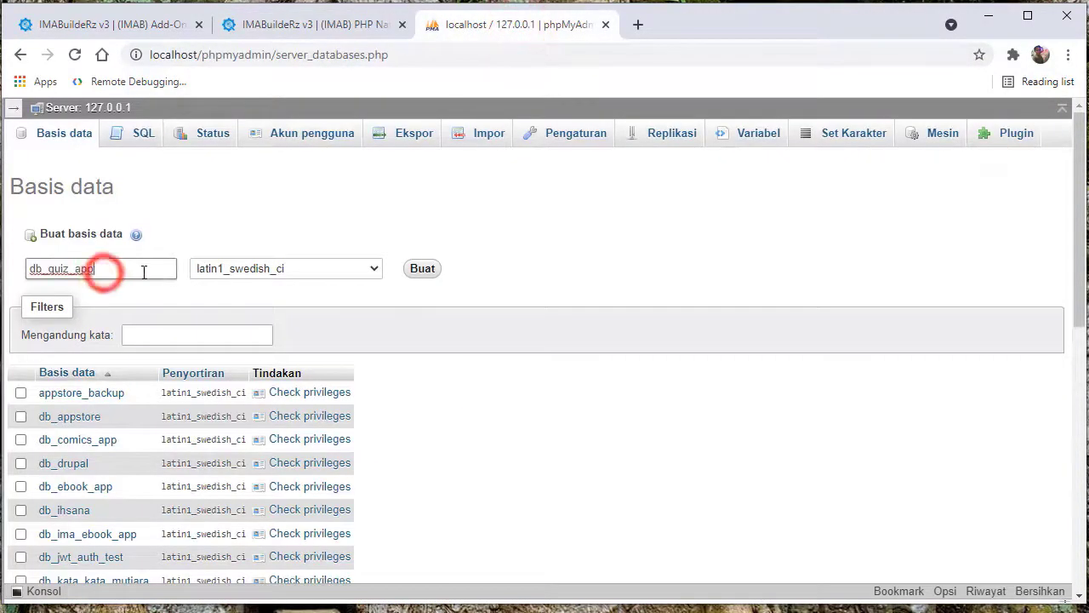
pyautogui.click(422, 269)
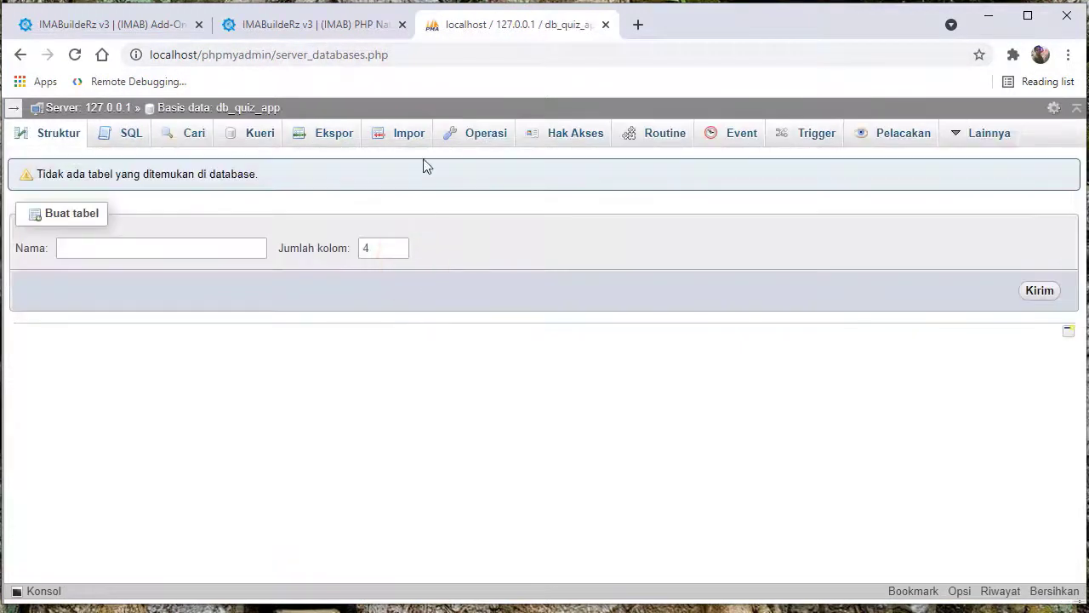
# Step: Execute the SQL from the PHP Native Generator's MySQL Settings to create the tables in db_quiz_app
pyautogui.click(360, 25)
pyautogui.click(669, 421)
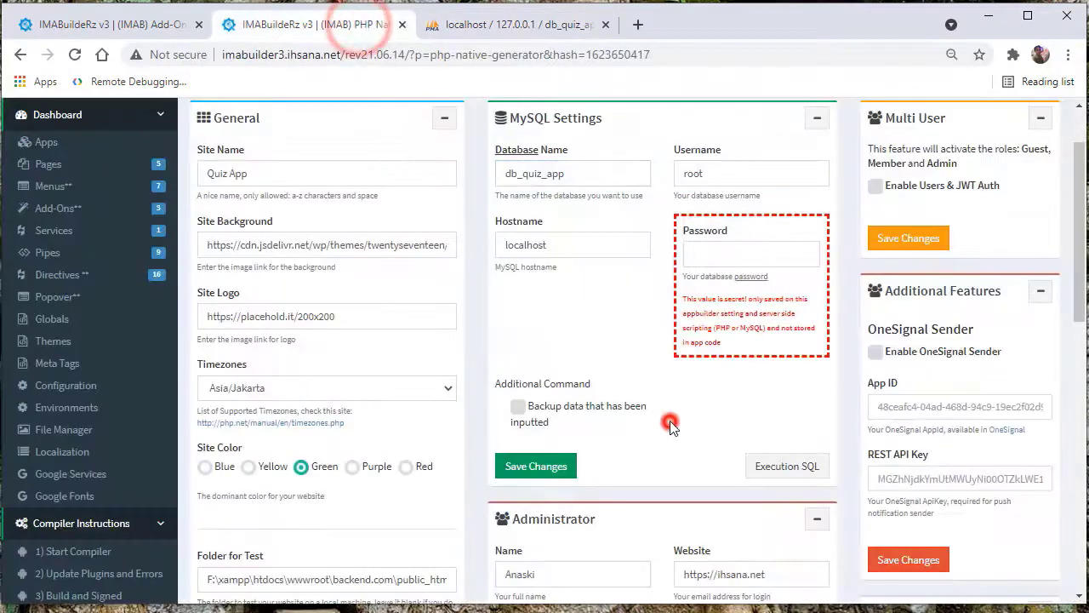
pyautogui.click(787, 476)
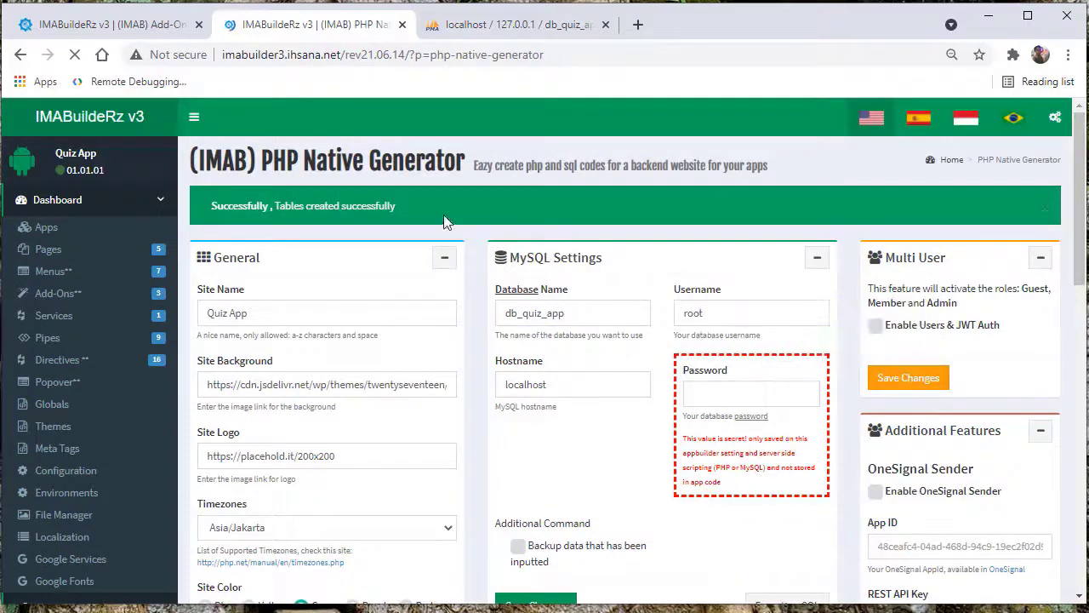
pyautogui.scroll(-5, 445, 280)
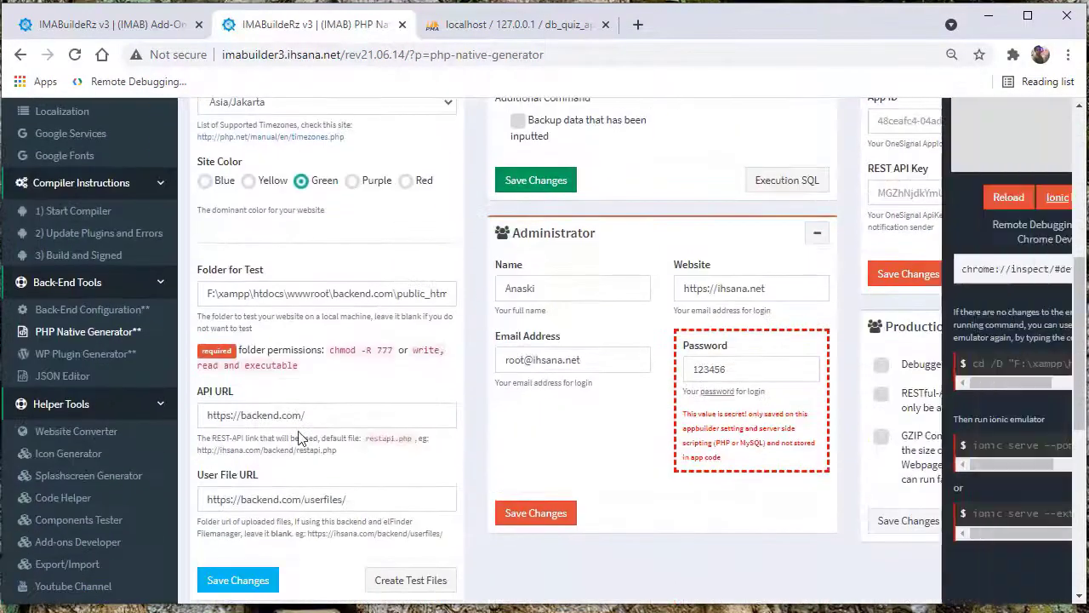
pyautogui.moveTo(332, 414); pyautogui.dragTo(203, 415)
pyautogui.hotkey('ctrl', 'c')
pyautogui.scroll(-1, 341, 400)
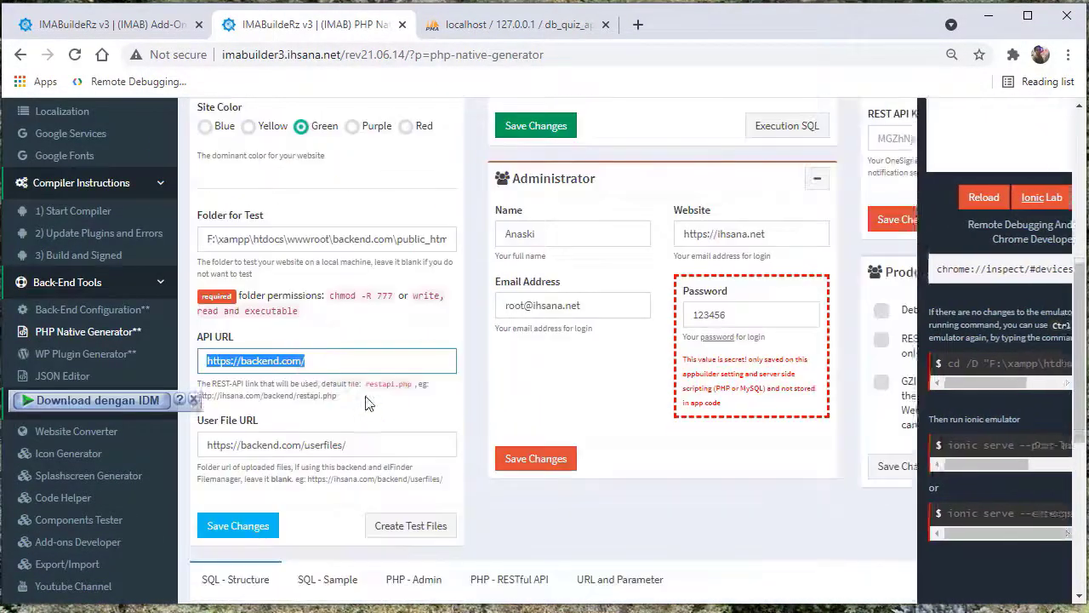
pyautogui.click(367, 388)
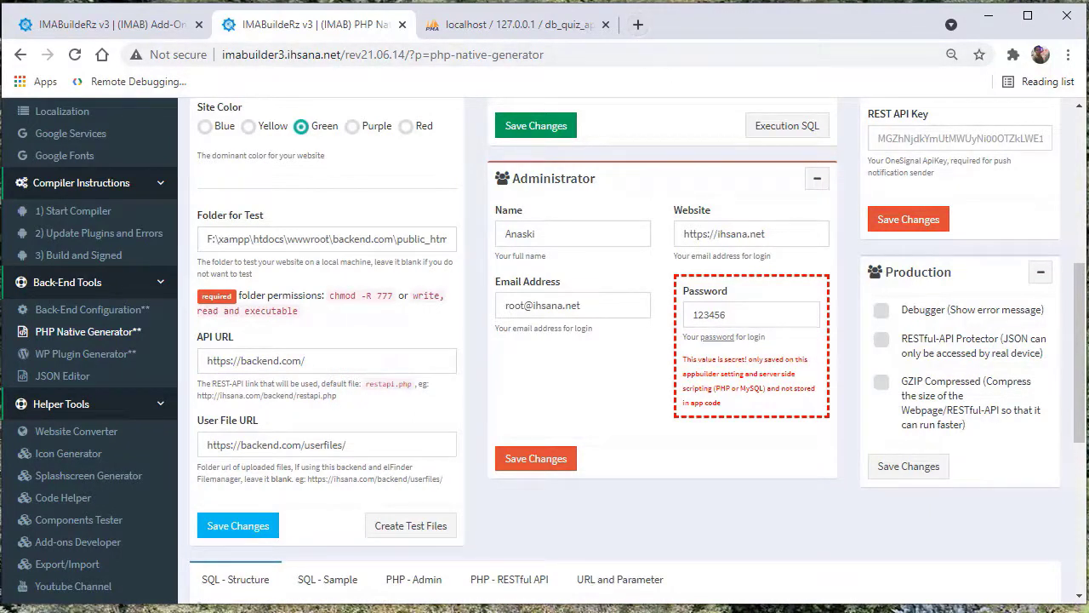
pyautogui.click(638, 24)
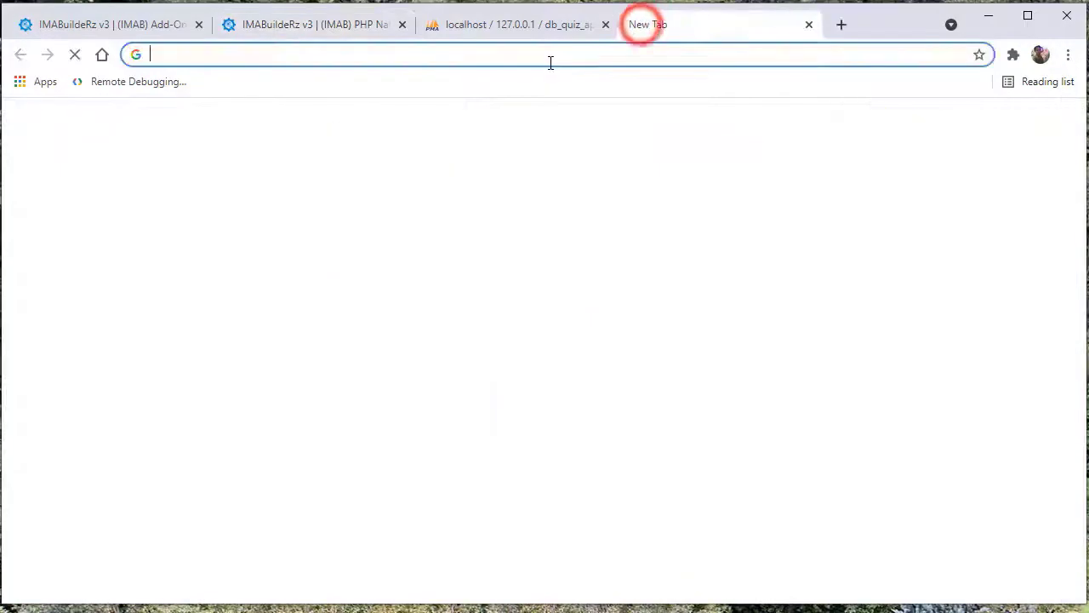
pyautogui.hotkey('ctrl', 'v')
pyautogui.press('Return')
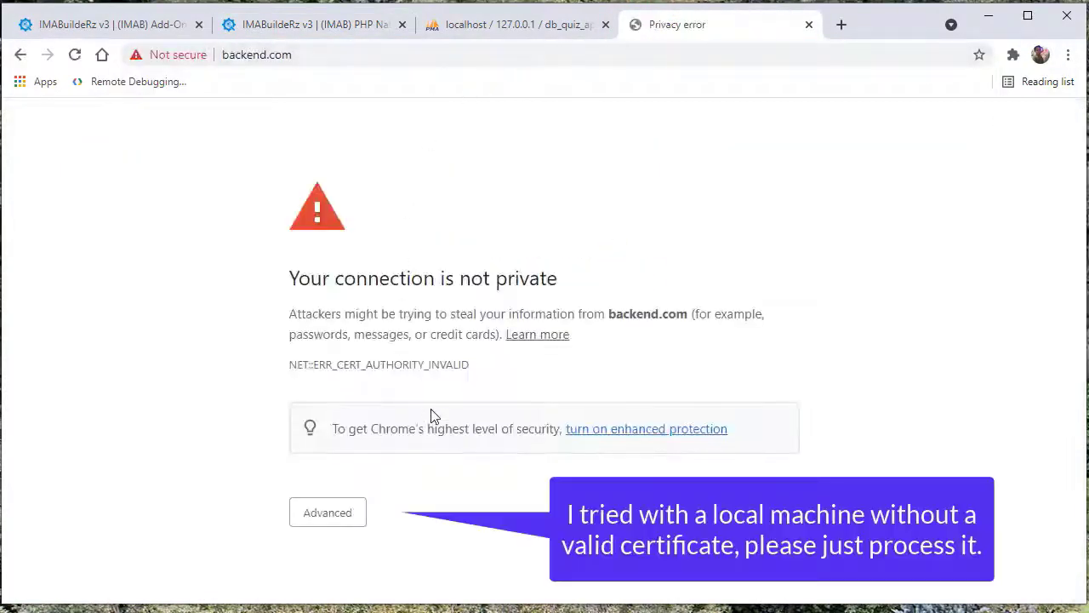
pyautogui.click(324, 521)
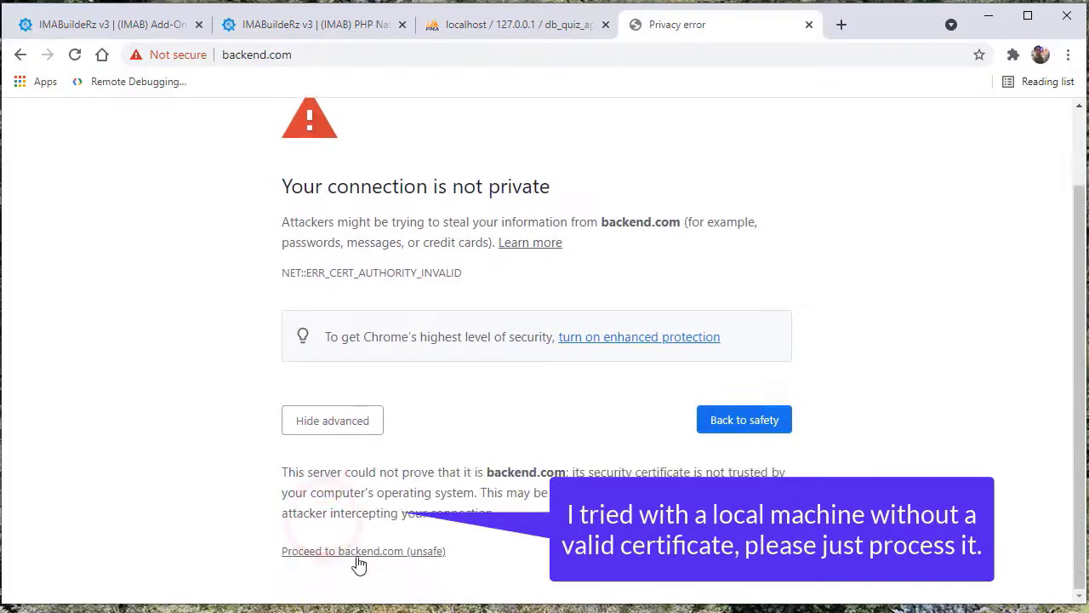
pyautogui.click(355, 557)
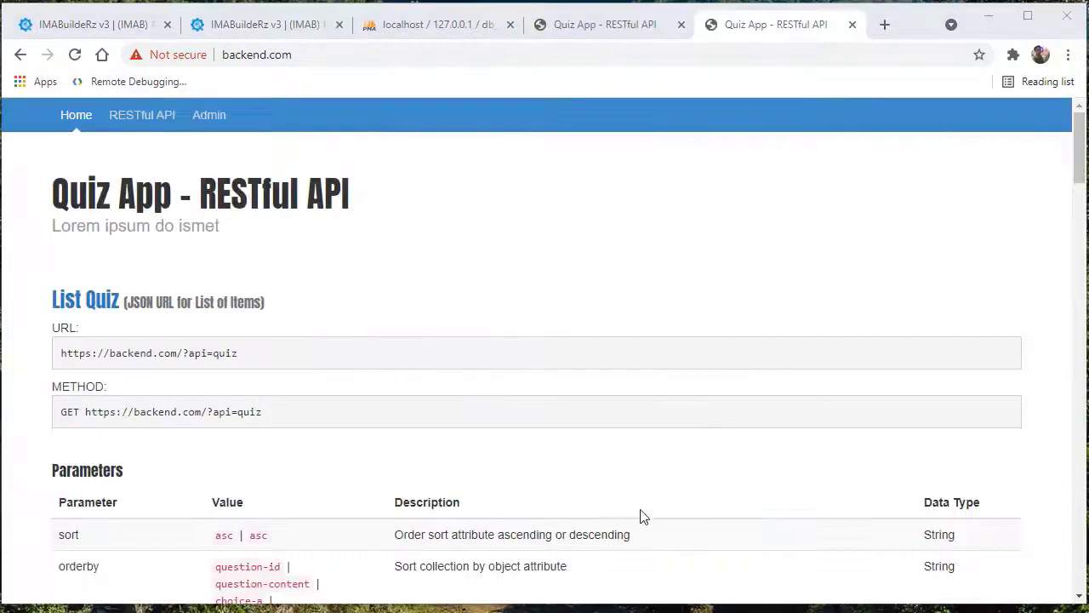
pyautogui.click(76, 56)
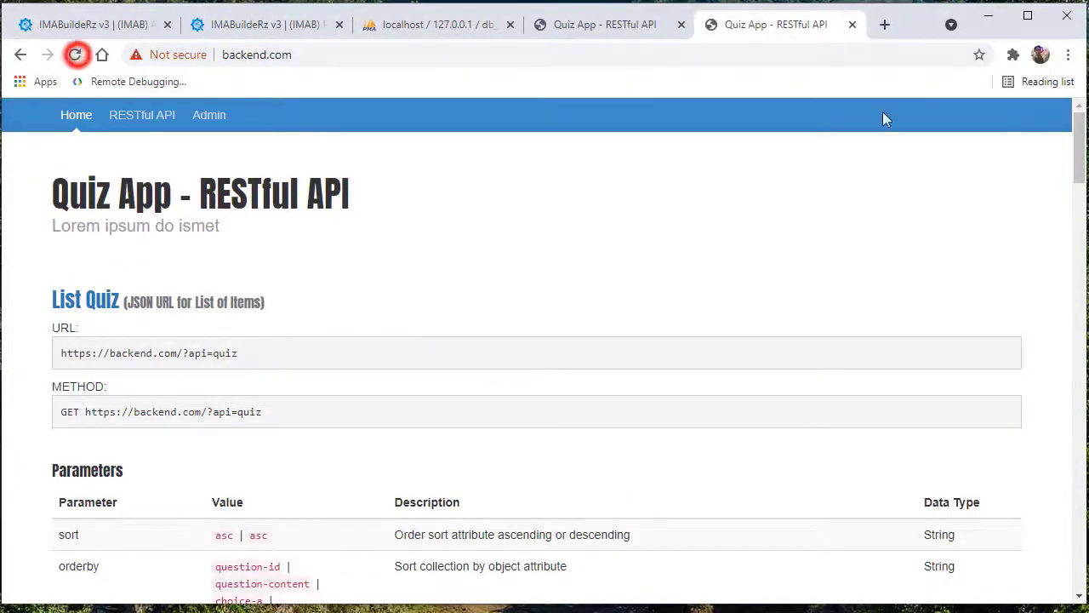
pyautogui.click(685, 25)
pyautogui.click(298, 25)
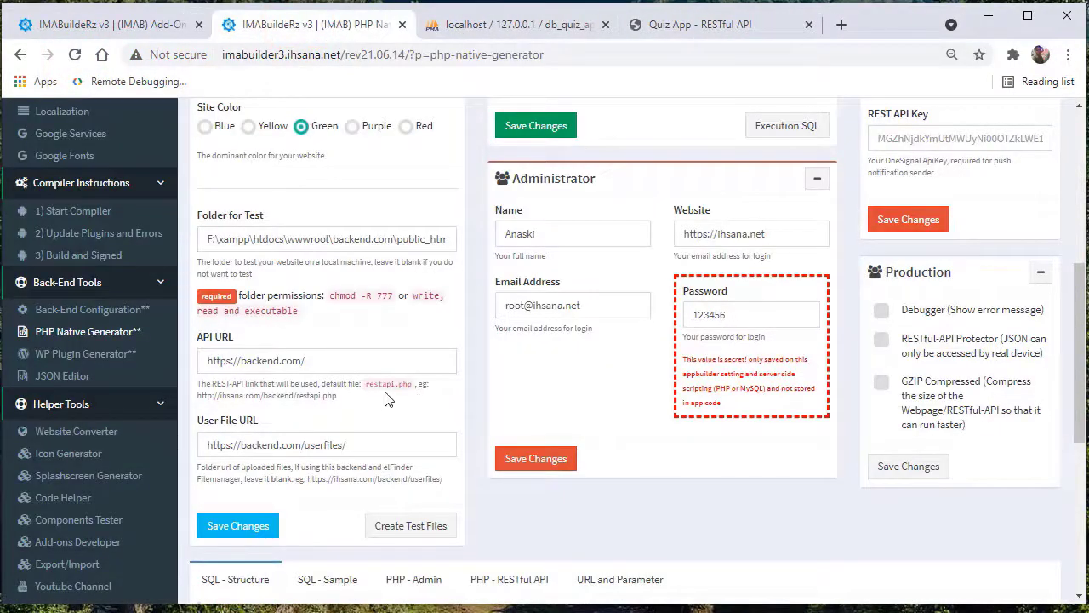
pyautogui.click(340, 357)
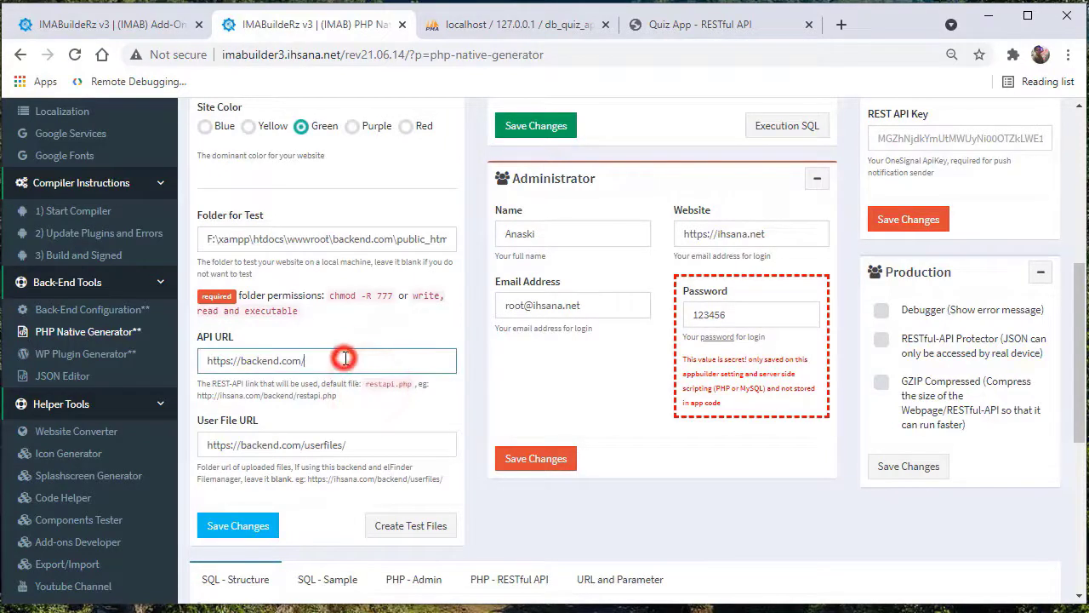
pyautogui.write('restapi.php')
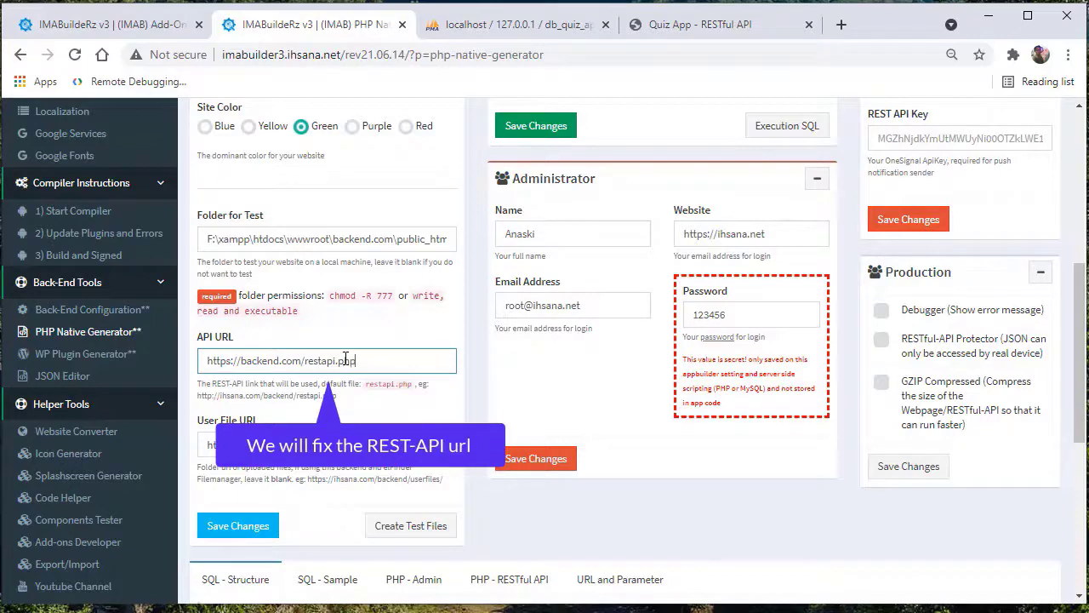
pyautogui.click(245, 521)
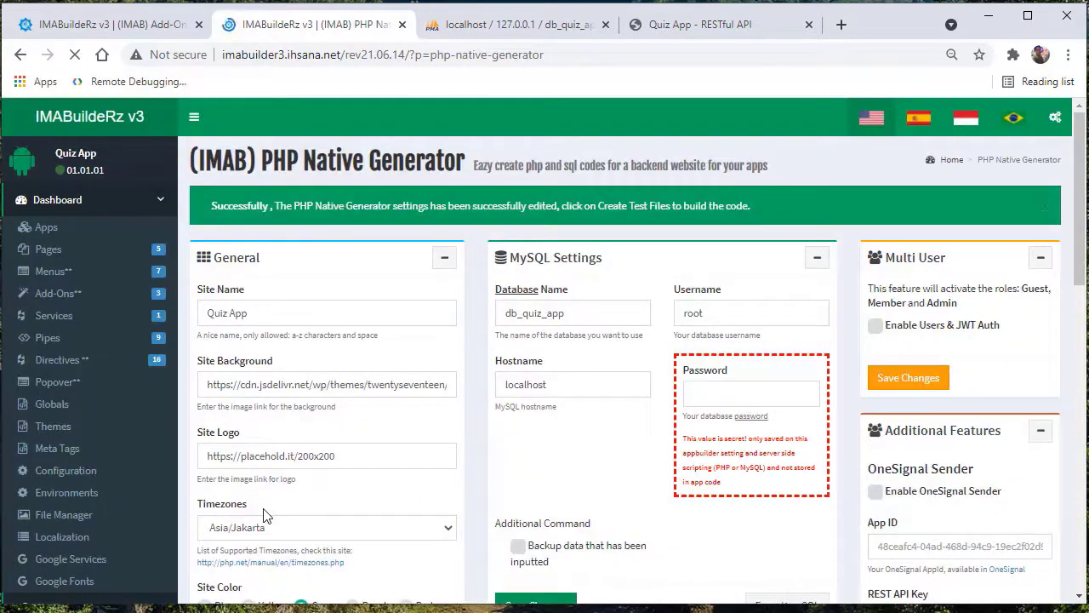
# Step: Regenerate the backend test files from the PHP Native Generator's general settings
pyautogui.scroll(-7, 264, 514)
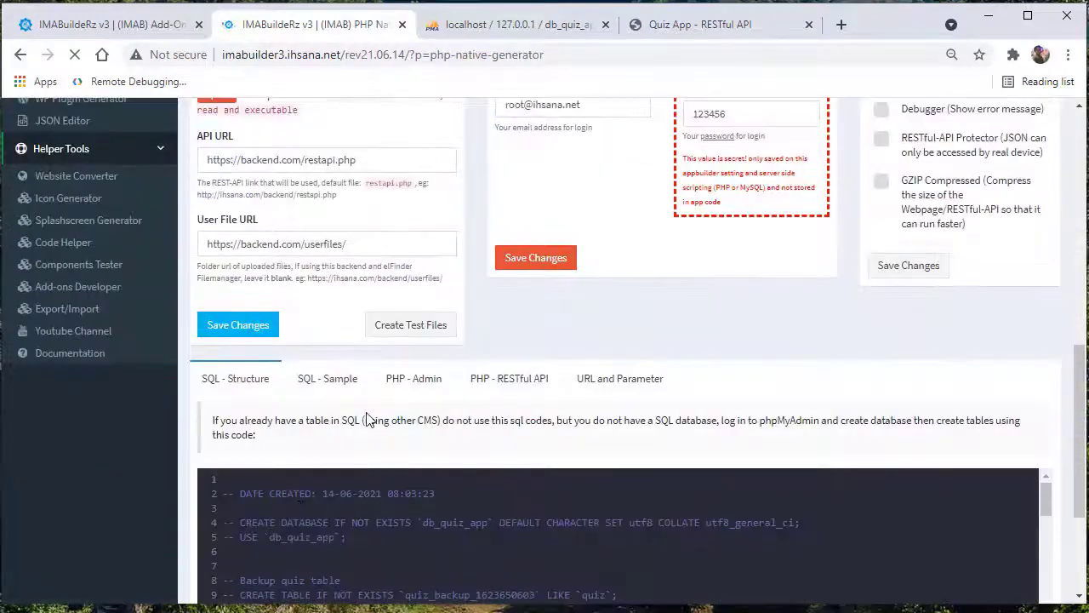
pyautogui.scroll(1, 368, 421)
pyautogui.click(396, 411)
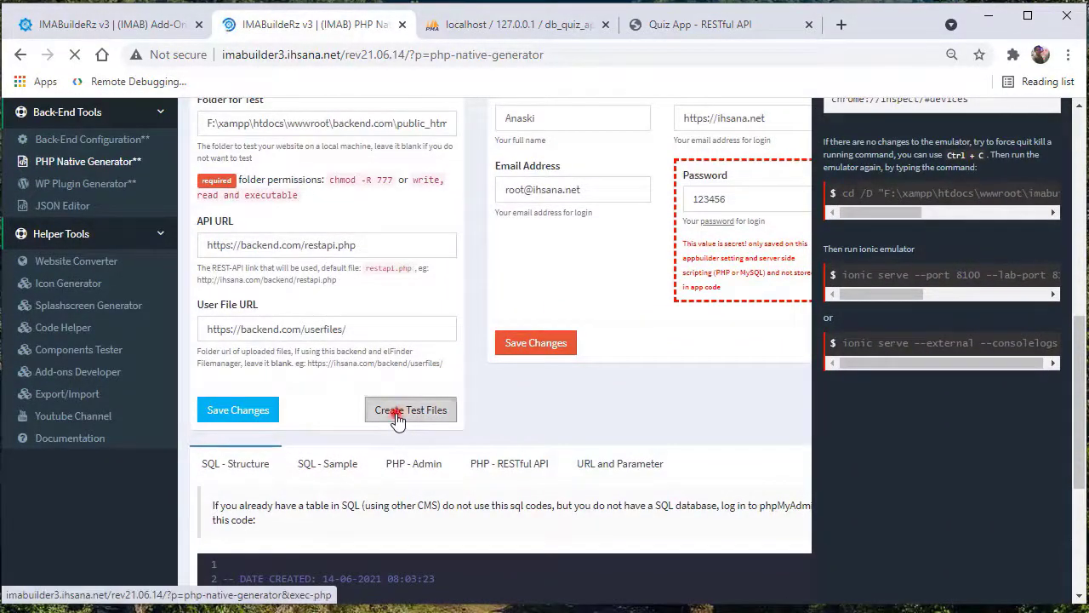
pyautogui.click(393, 354)
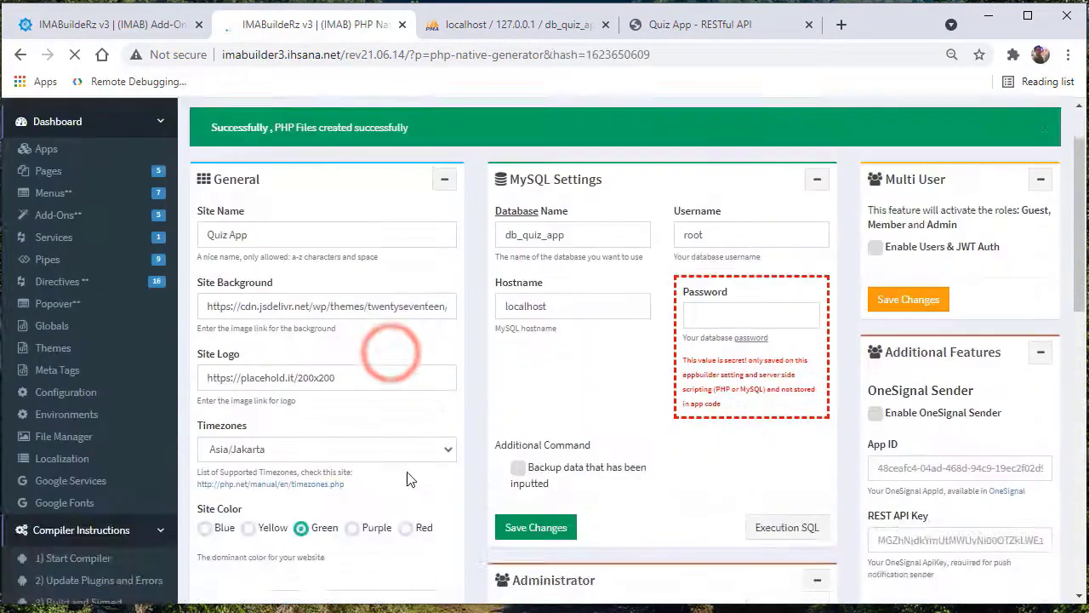
pyautogui.scroll(-5, 406, 479)
pyautogui.click(410, 495)
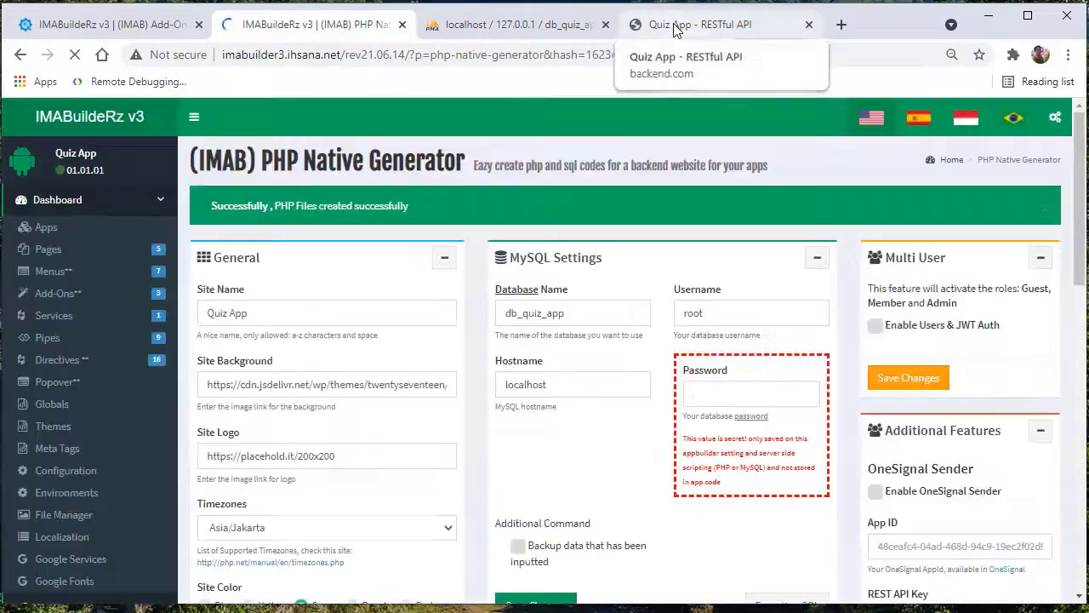
# Step: Reload the Quiz App backend home page and check its List Quiz URLs and parameters
pyautogui.click(672, 26)
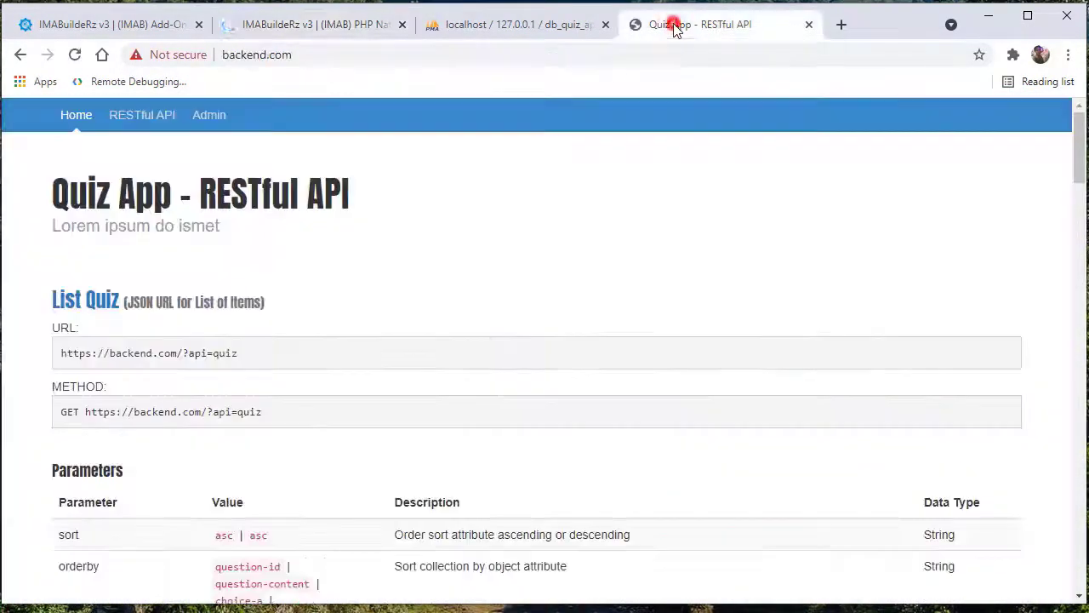
pyautogui.click(75, 54)
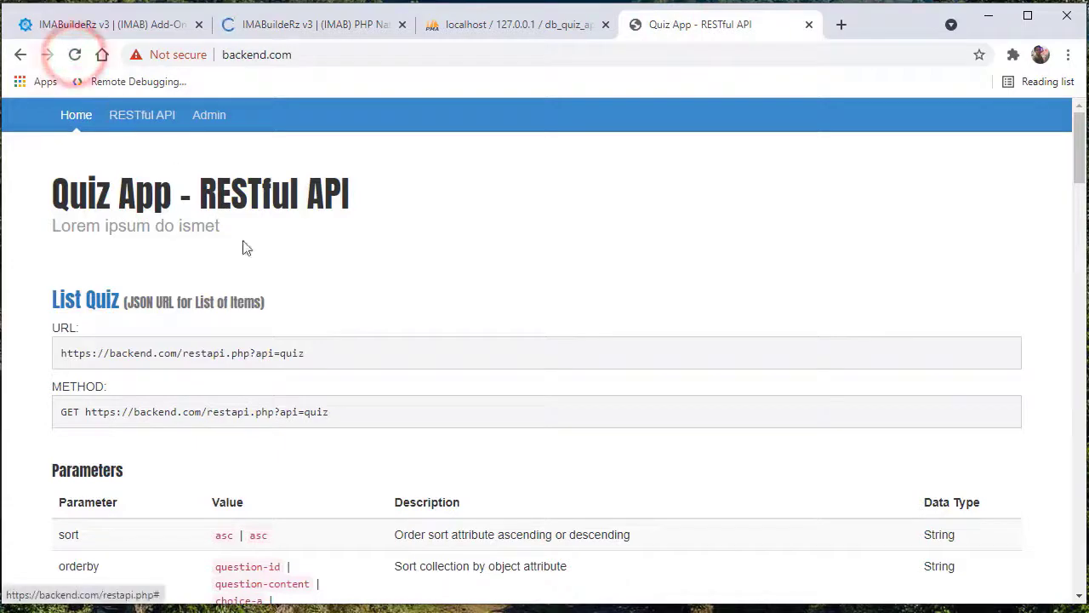
pyautogui.scroll(-2, 324, 410)
pyautogui.scroll(-4, 258, 281)
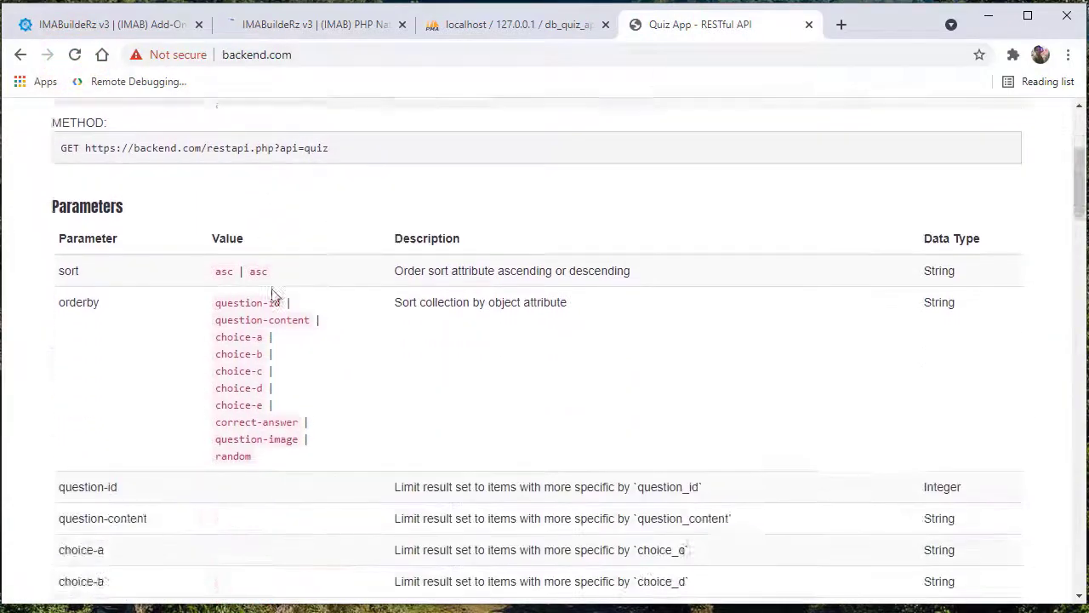
pyautogui.scroll(6, 265, 306)
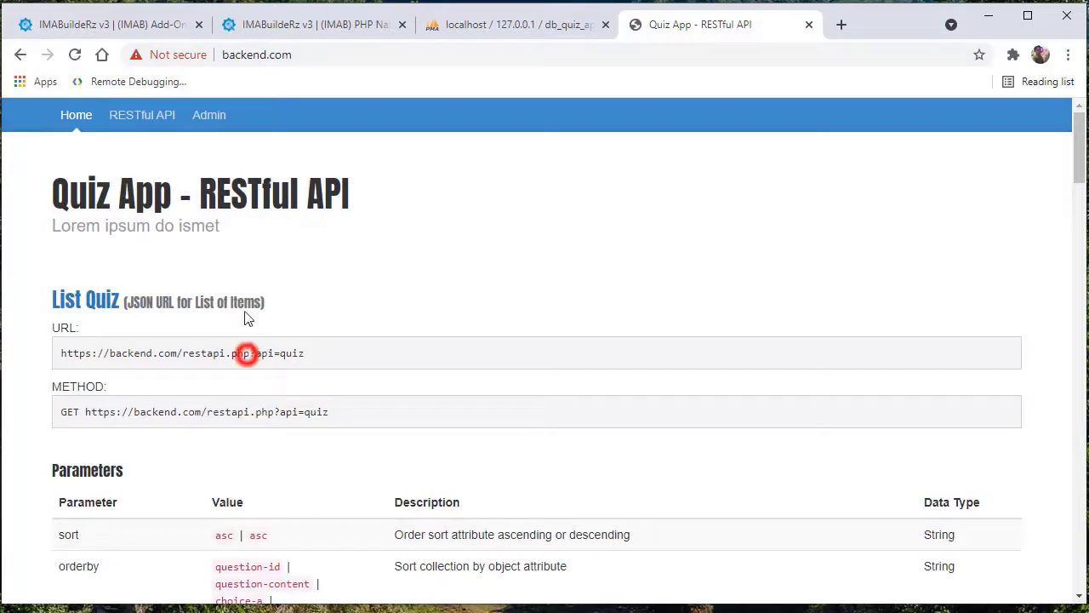
pyautogui.click(142, 124)
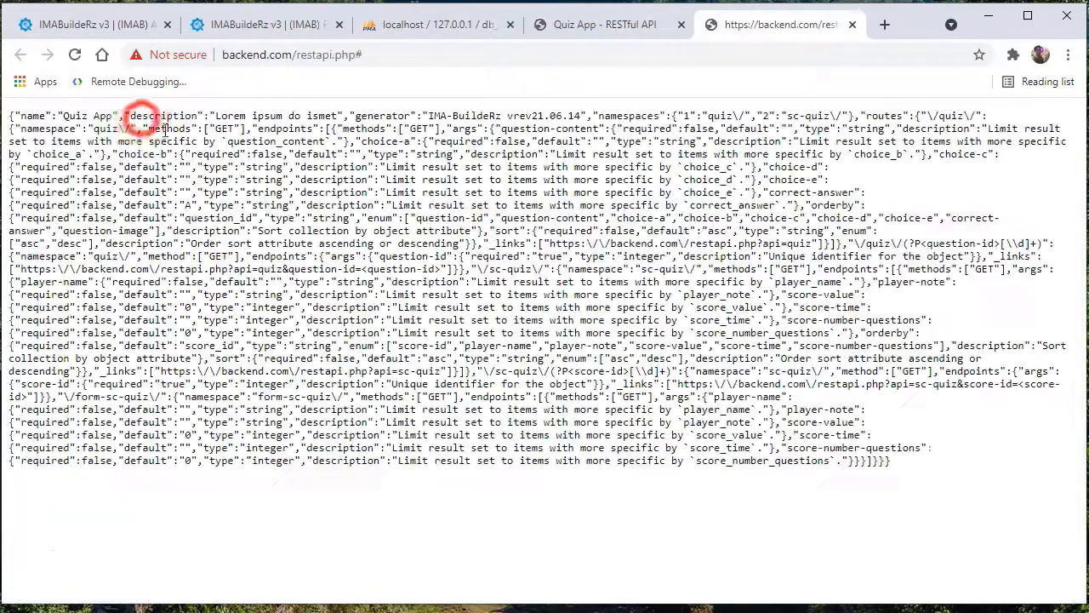
pyautogui.moveTo(355, 55); pyautogui.dragTo(219, 53)
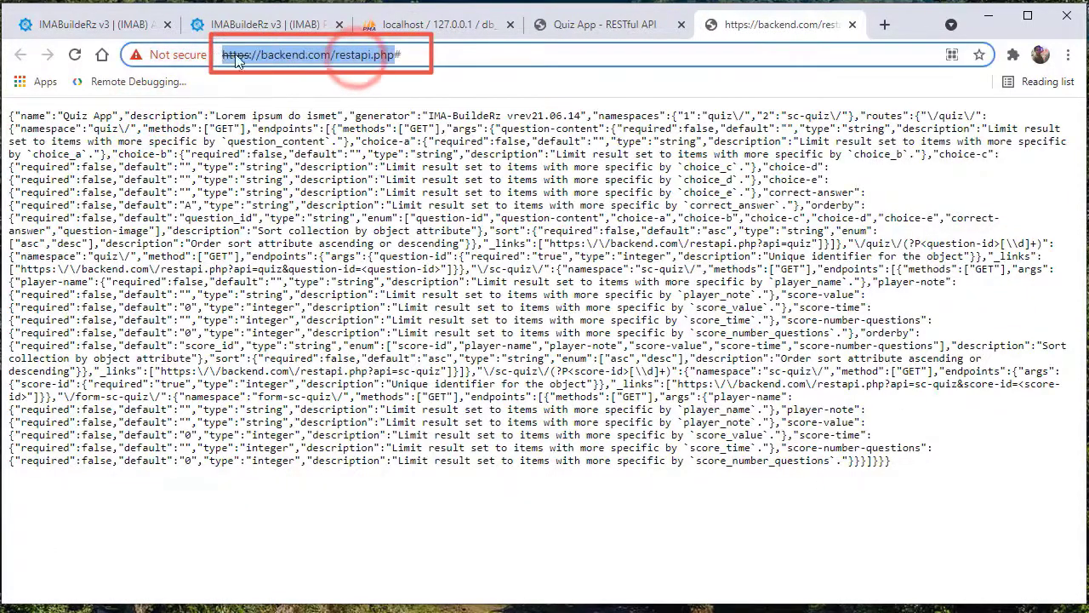
pyautogui.rightClick(264, 58)
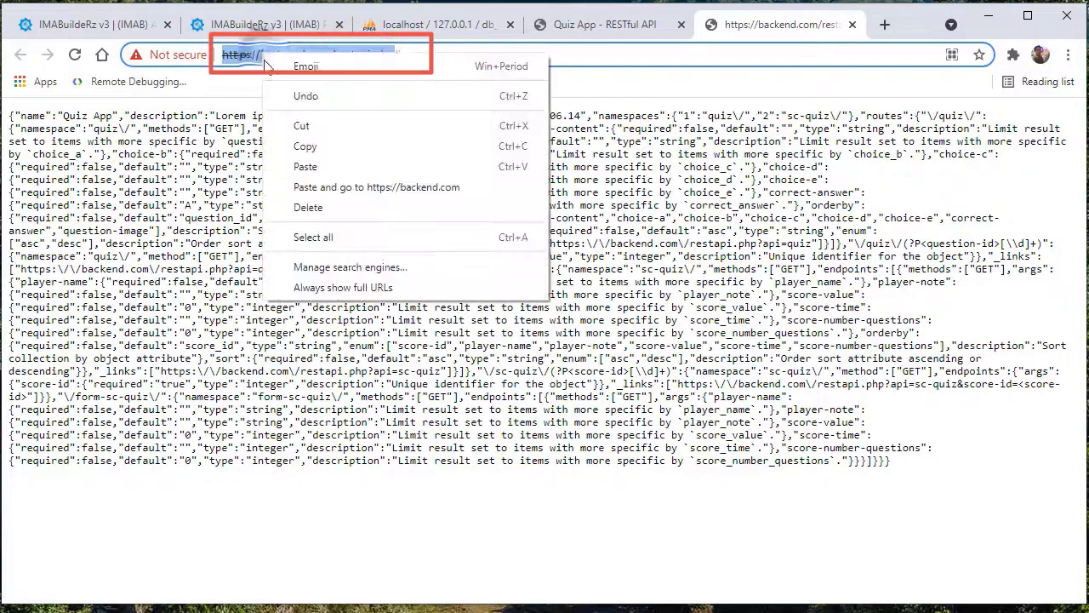
pyautogui.click(302, 142)
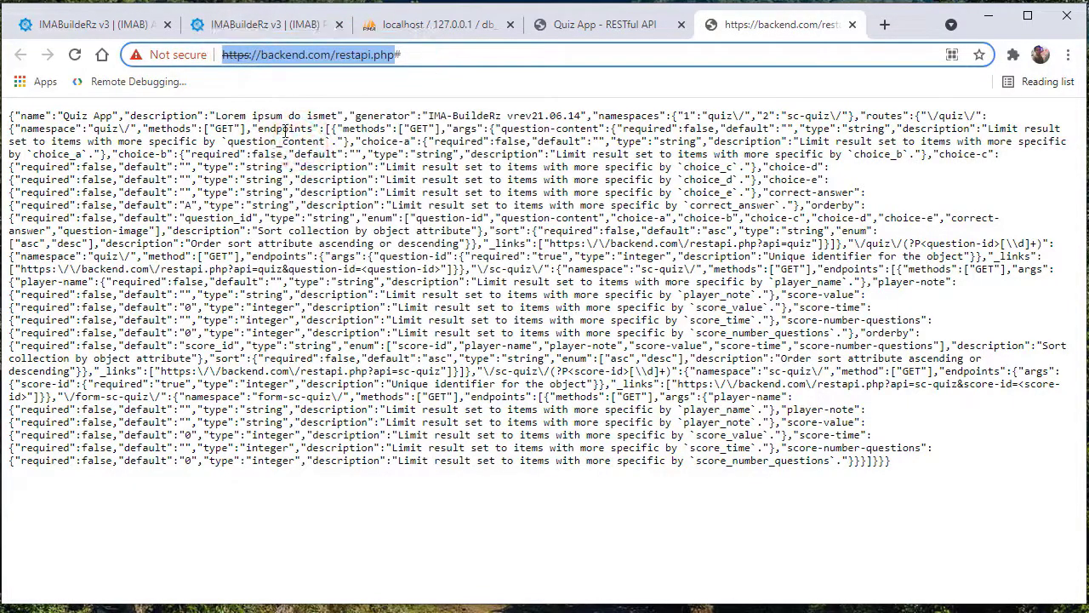
pyautogui.click(122, 24)
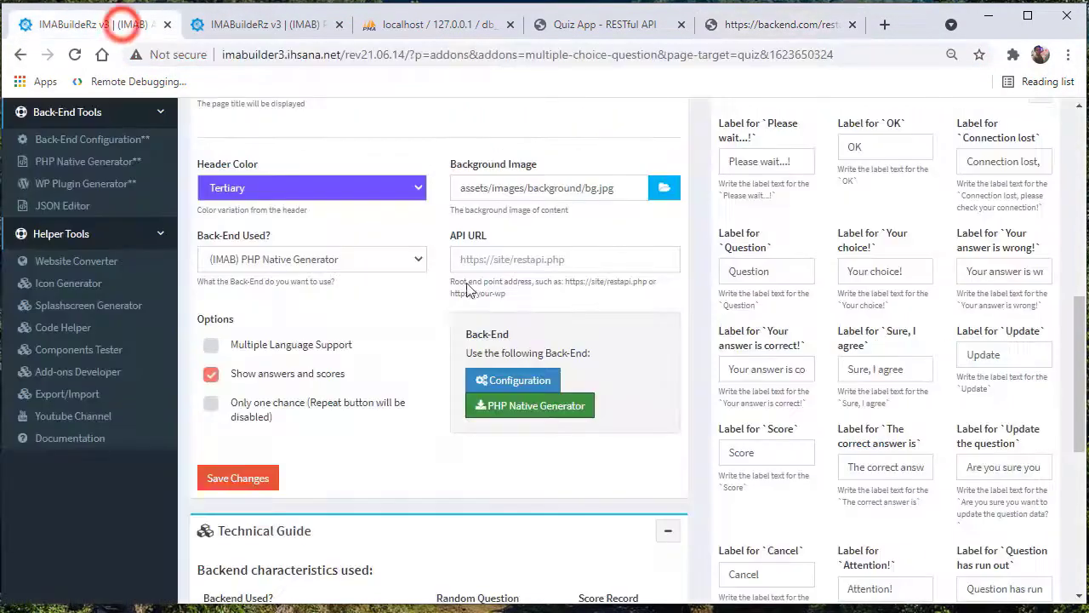
pyautogui.click(527, 260)
pyautogui.hotkey('ctrl', 'v')
pyautogui.scroll(1, 519, 268)
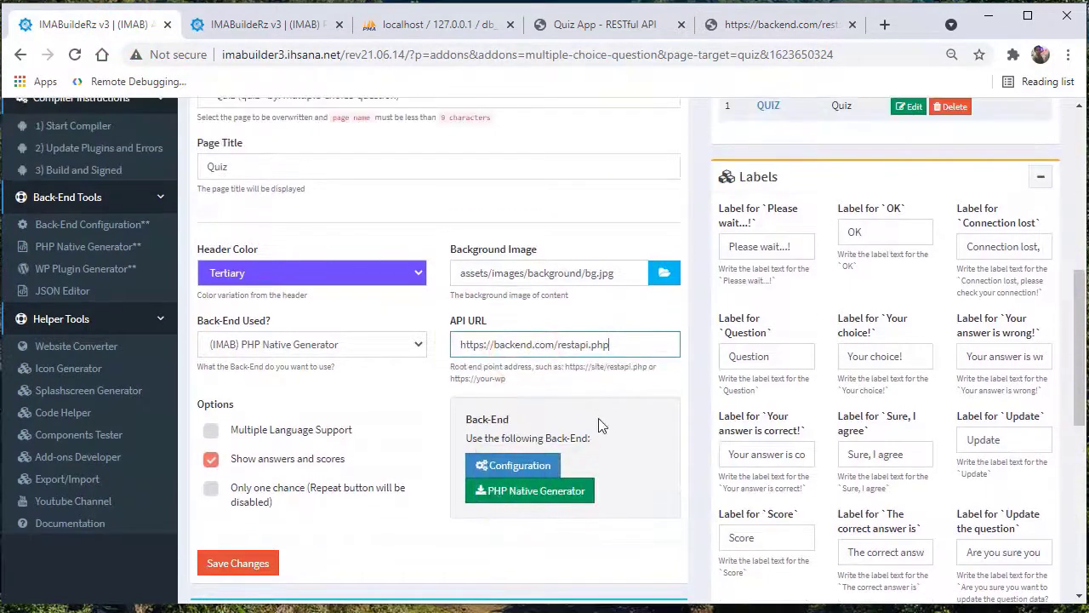
pyautogui.scroll(-2, 600, 425)
pyautogui.click(255, 393)
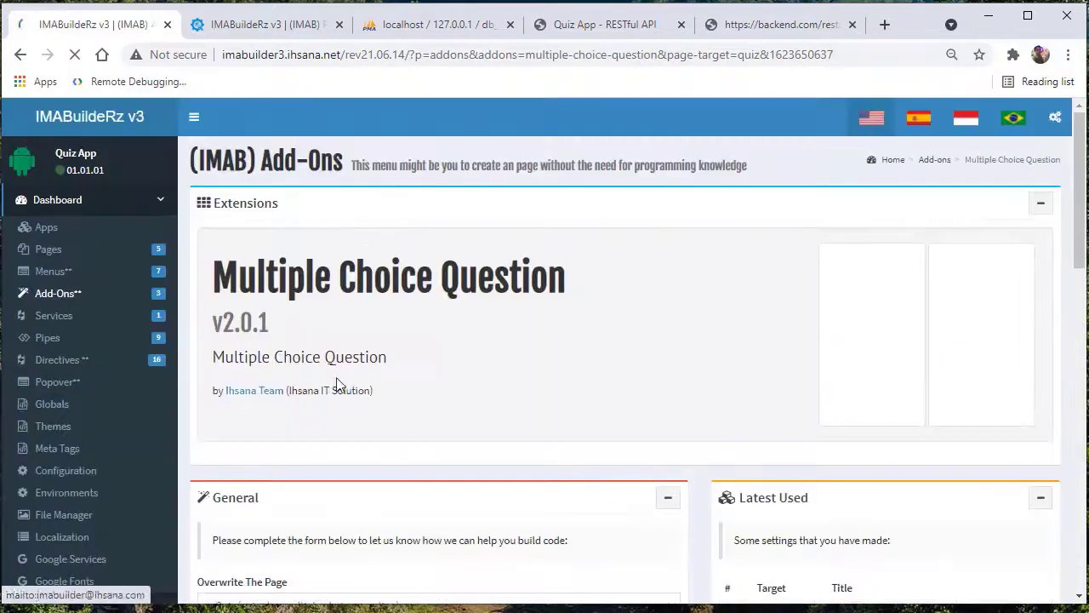
# Step: Close the REST API output page and open the backend's Admin login page
pyautogui.click(770, 24)
pyautogui.click(853, 24)
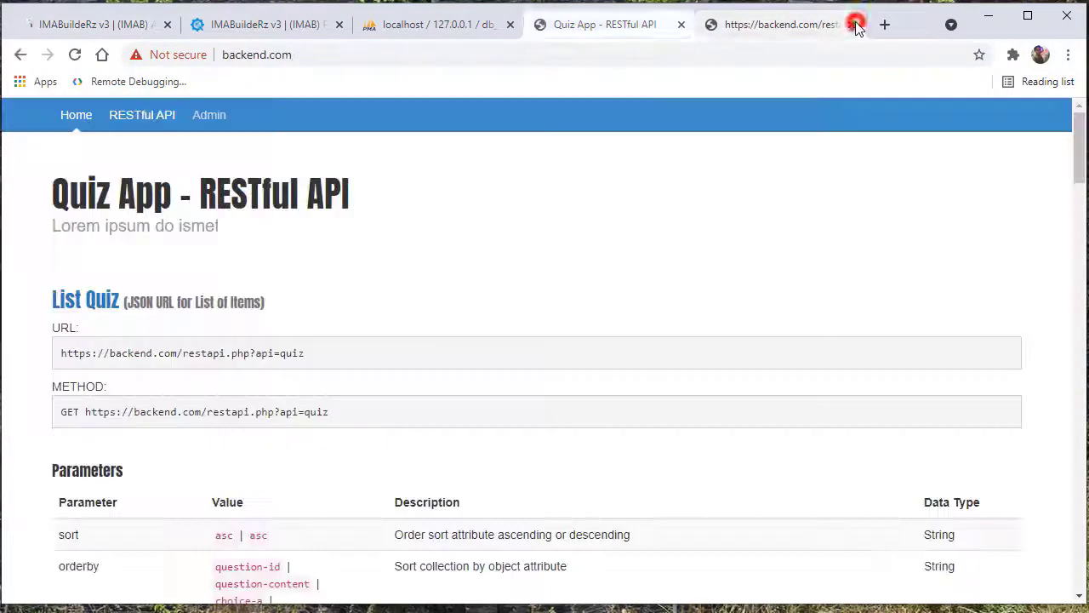
pyautogui.click(212, 117)
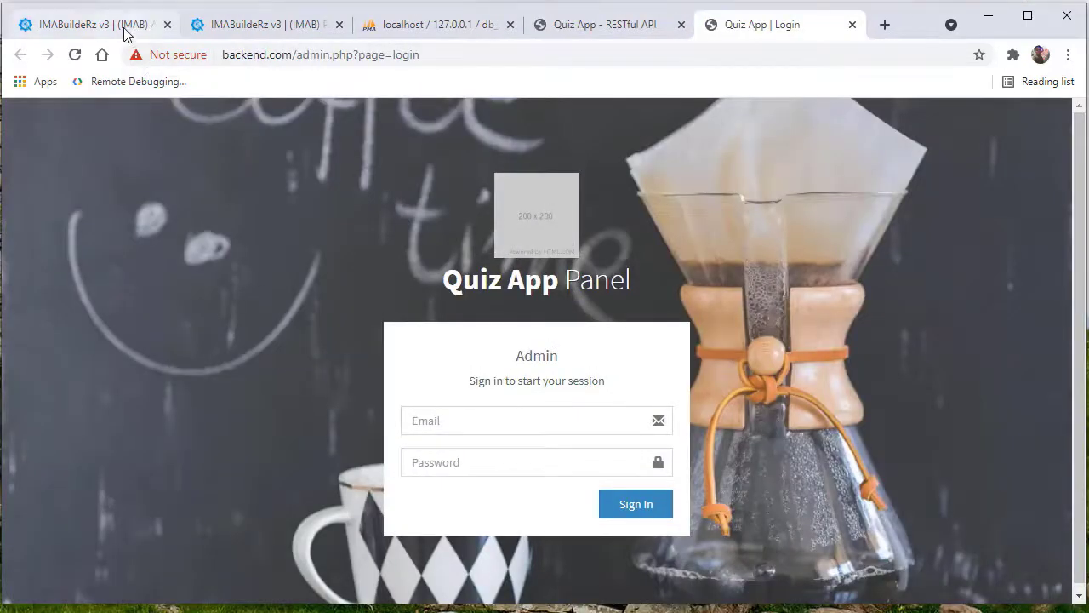
# Step: Copy the administrator's email address from the PHP Native Generator settings into the email field of the backend's Admin login form
pyautogui.click(124, 28)
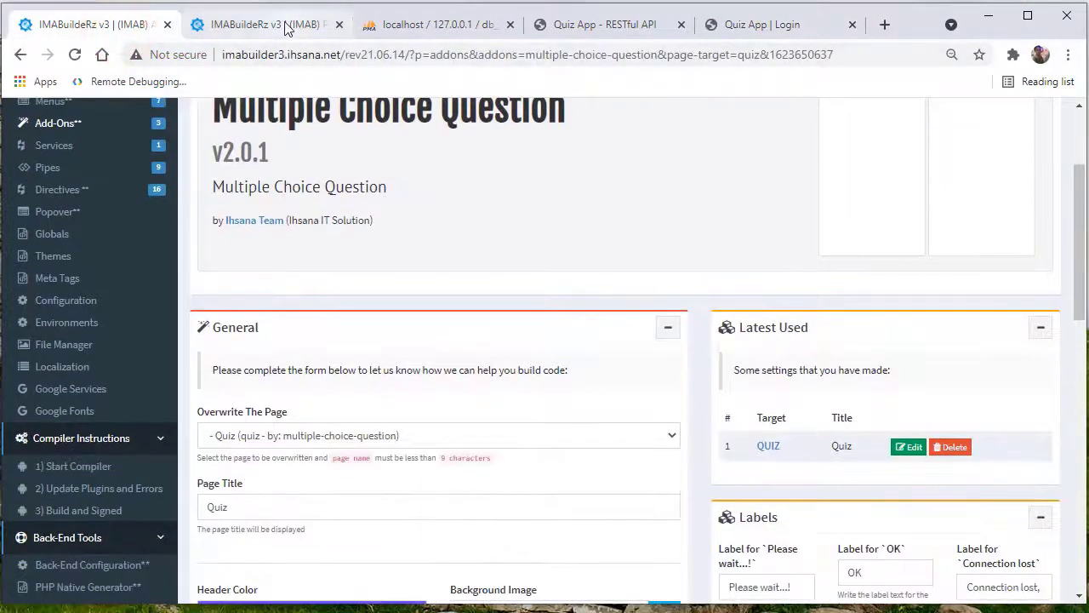
pyautogui.click(285, 26)
pyautogui.scroll(-1, 868, 402)
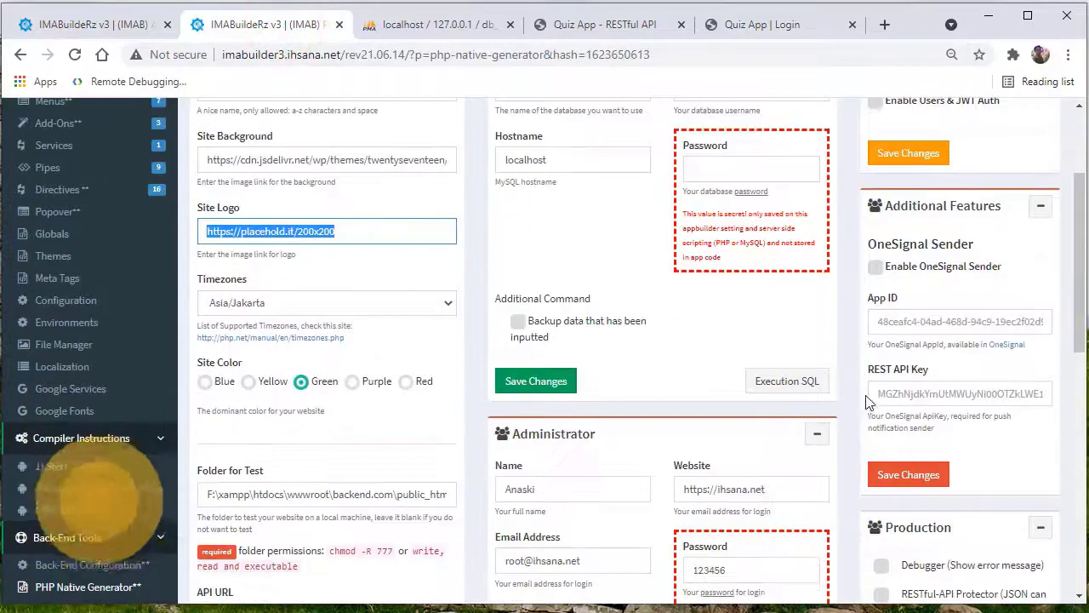
pyautogui.scroll(-3, 868, 402)
pyautogui.click(597, 303)
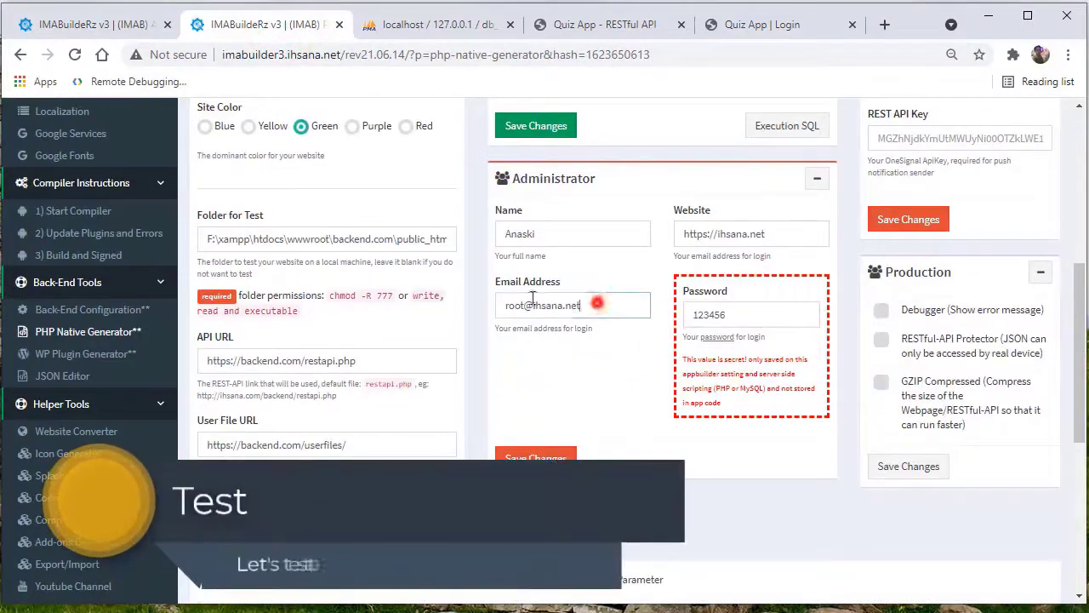
pyautogui.tripleClick(597, 303)
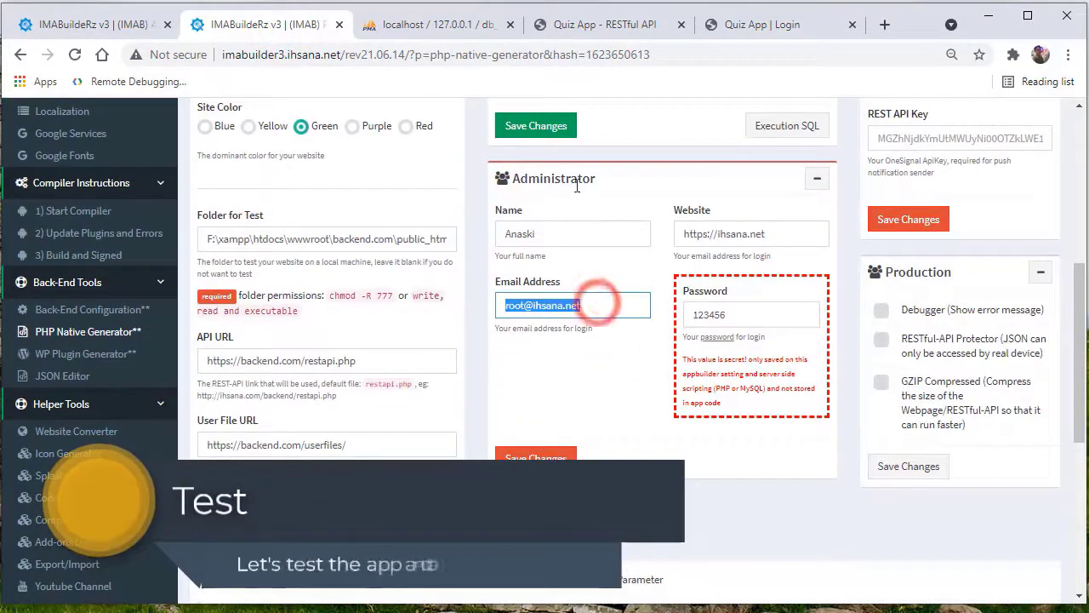
pyautogui.click(752, 26)
pyautogui.click(445, 418)
pyautogui.hotkey('ctrl', 'v')
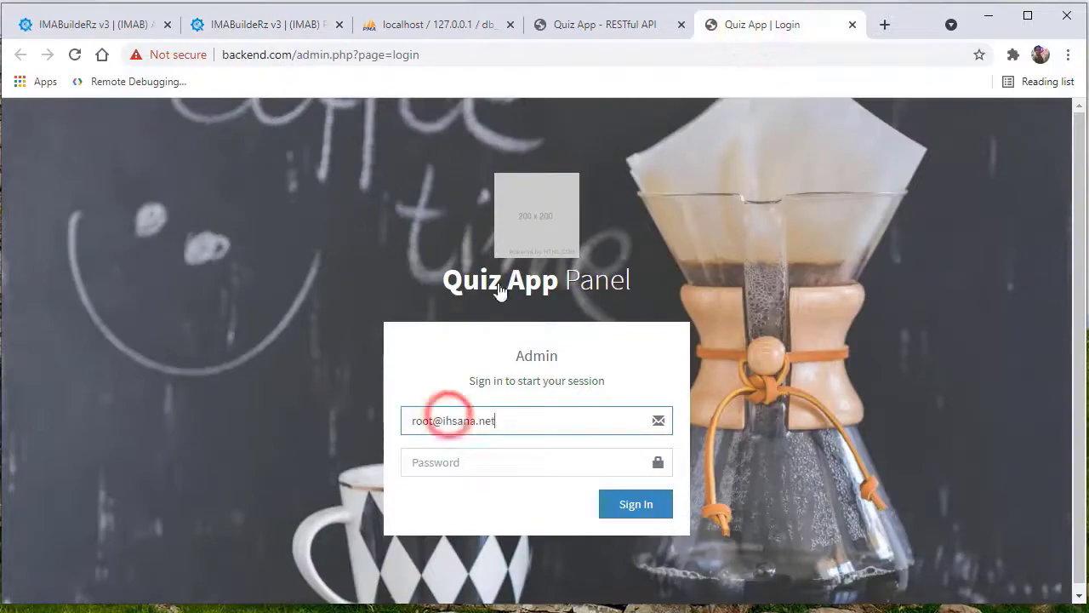
# Step: Copy the administrator password from the PHP Native Generator settings into the Admin login form's password field and sign in
pyautogui.click(113, 30)
pyautogui.click(262, 20)
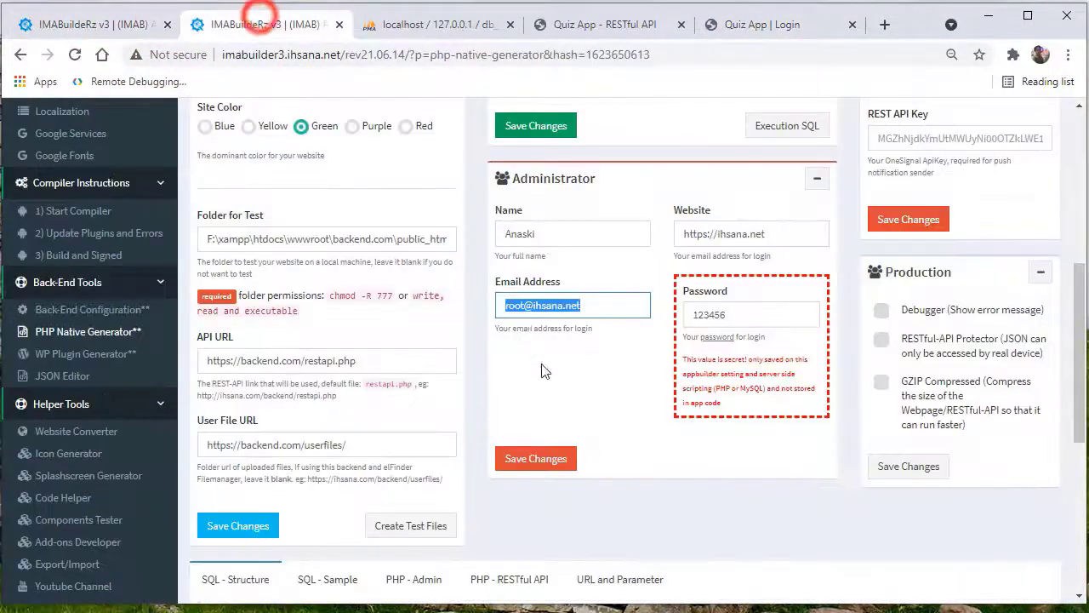
pyautogui.scroll(-4, 545, 371)
pyautogui.scroll(2, 524, 348)
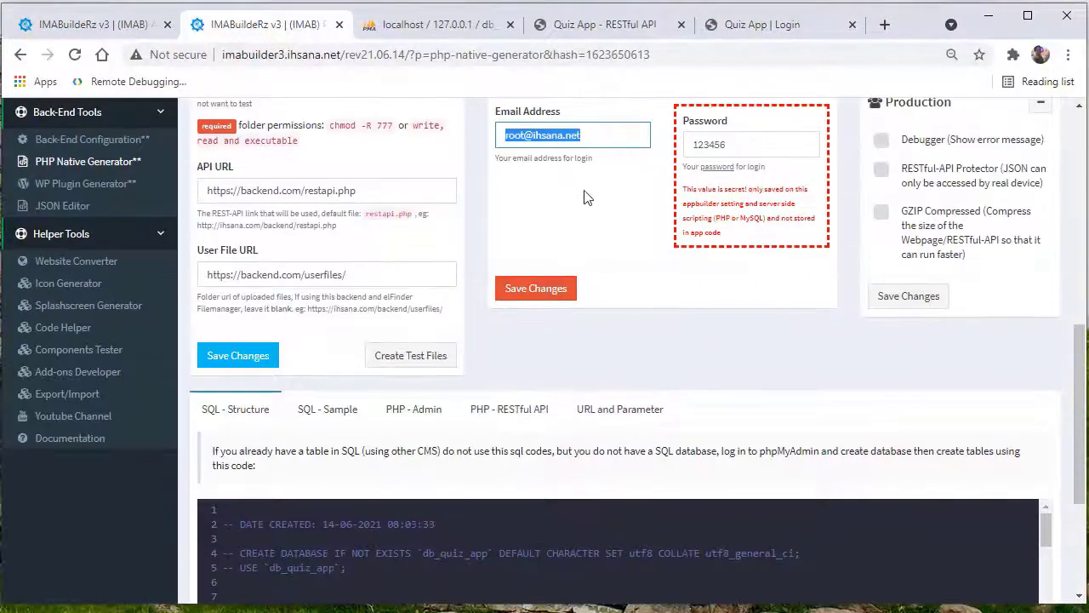
pyautogui.scroll(2, 583, 197)
pyautogui.doubleClick(753, 317)
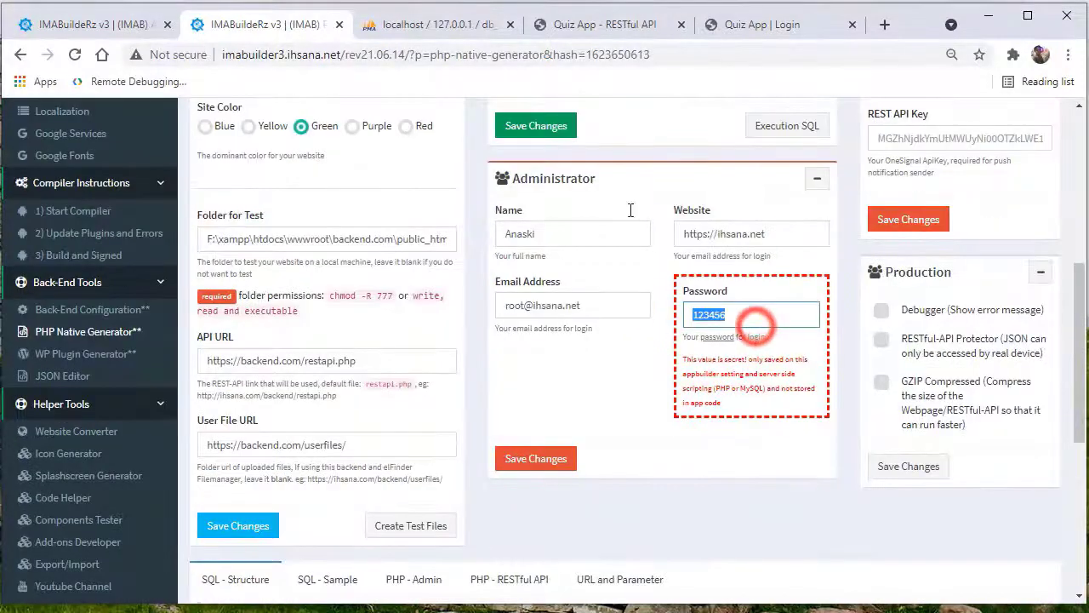
pyautogui.click(564, 25)
pyautogui.click(753, 24)
pyautogui.click(516, 462)
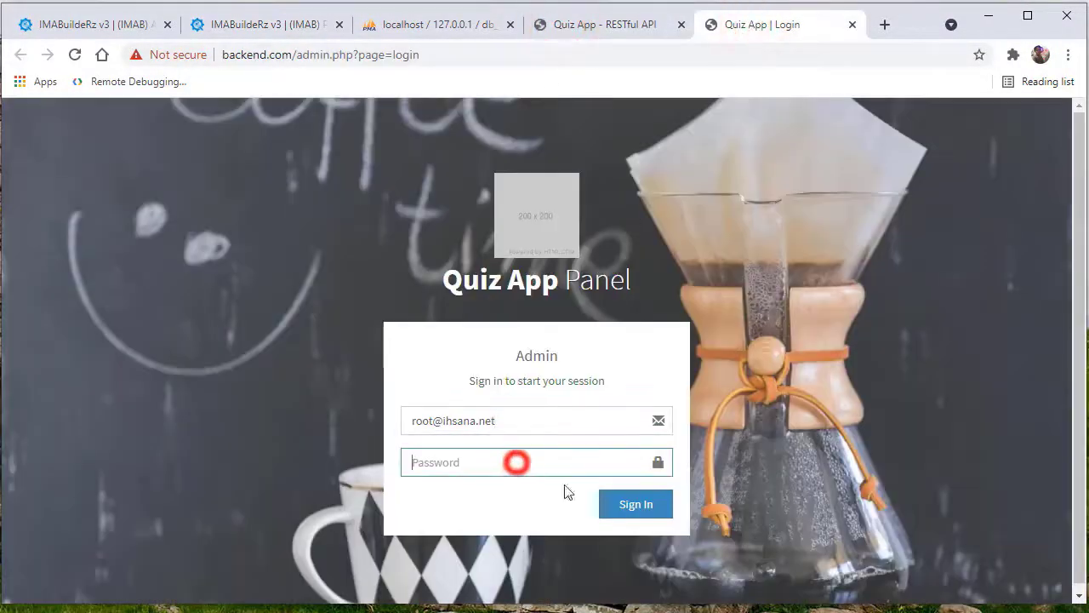
pyautogui.hotkey('ctrl', 'v')
pyautogui.click(628, 510)
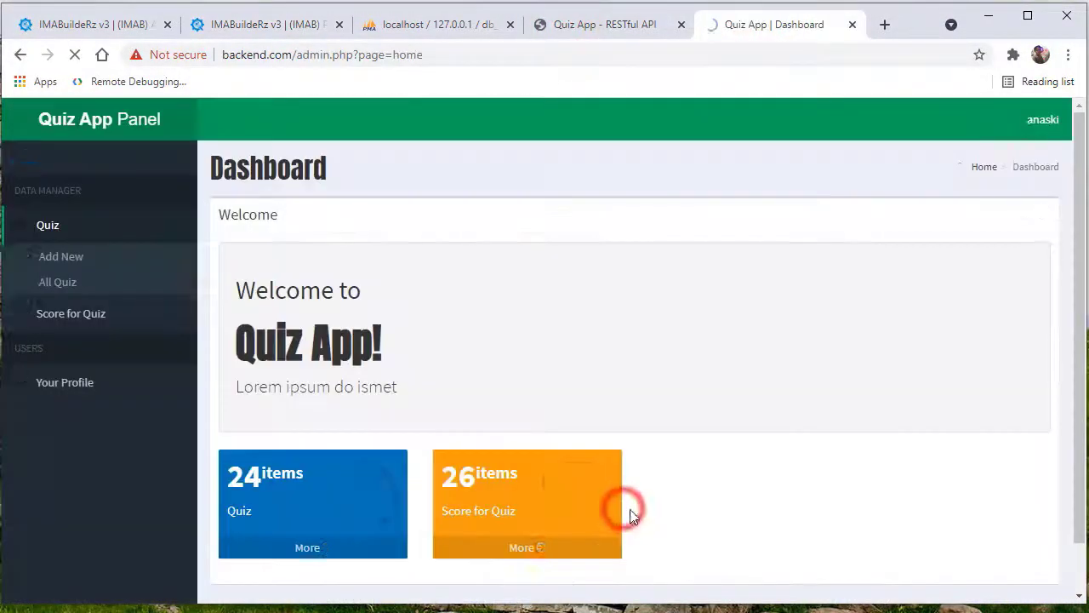
# Step: Open the All Score for Quiz list in the admin panel and look through its sample entries
pyautogui.click(53, 329)
pyautogui.click(60, 347)
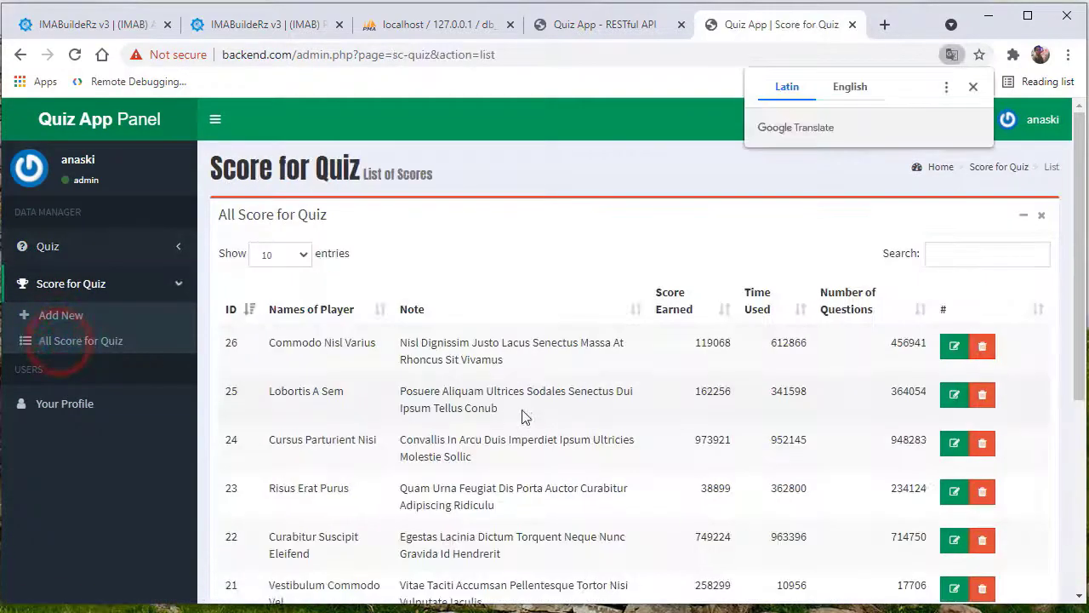
pyautogui.scroll(-5, 523, 415)
pyautogui.scroll(5, 525, 418)
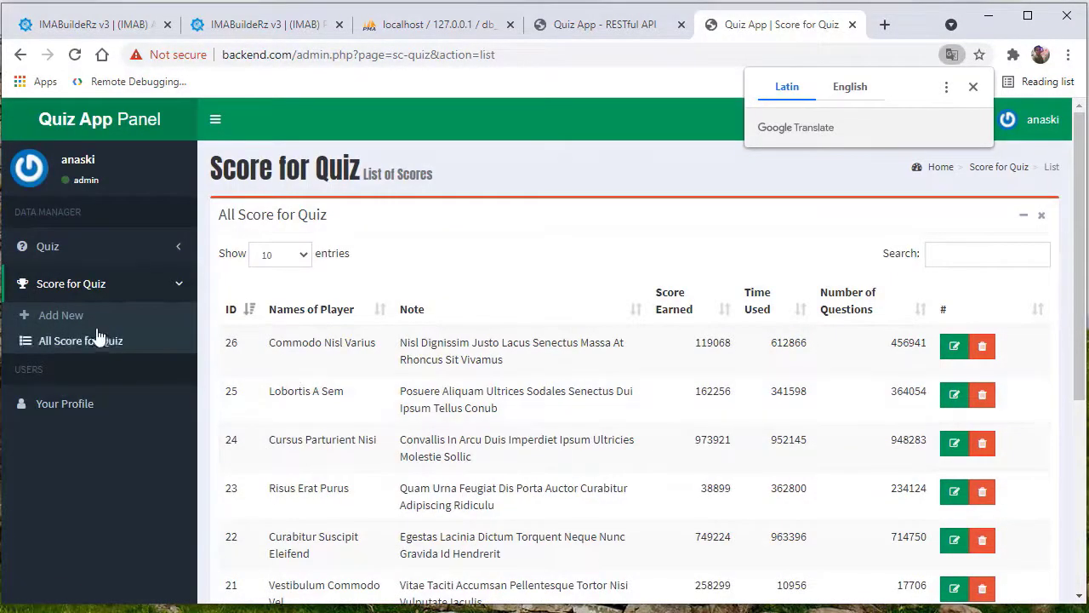
# Step: Open the All Quiz list in the admin panel and look through its sample questions
pyautogui.click(90, 249)
pyautogui.click(61, 303)
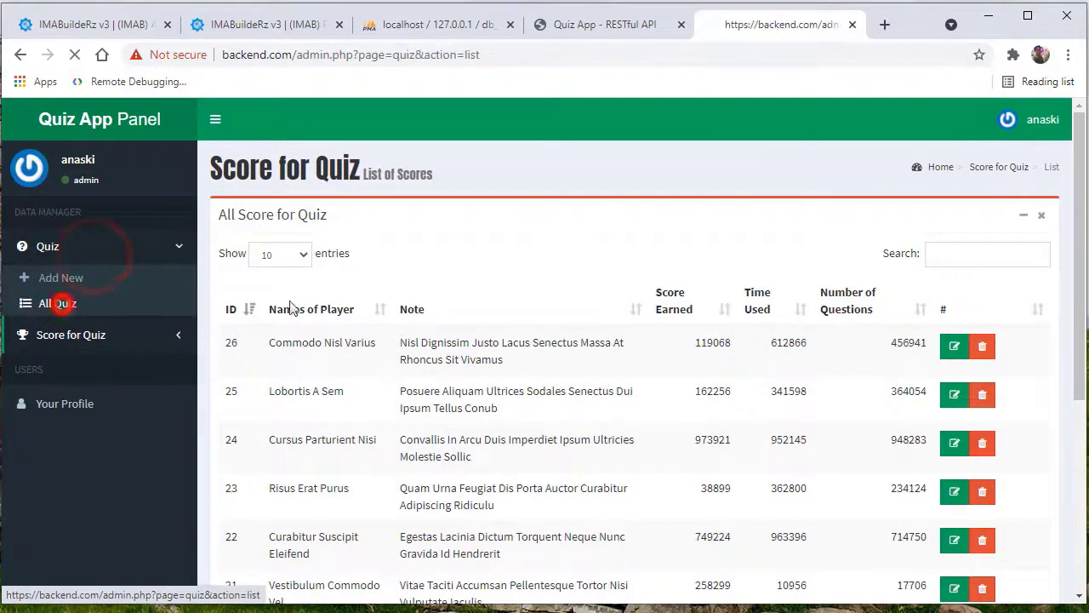
pyautogui.scroll(-10, 515, 396)
pyautogui.scroll(-3, 511, 412)
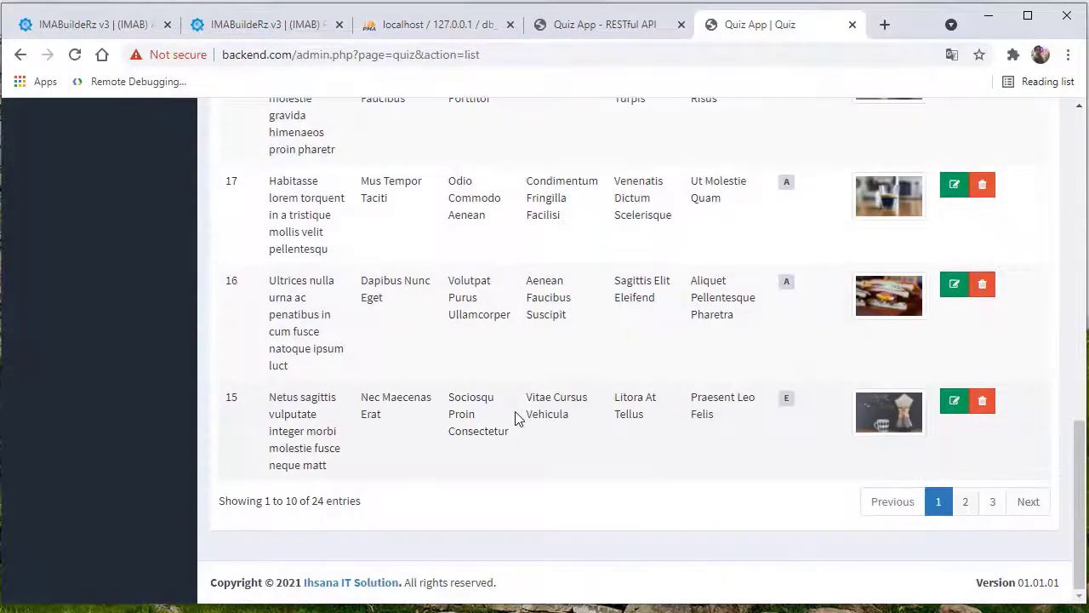
pyautogui.scroll(13, 515, 417)
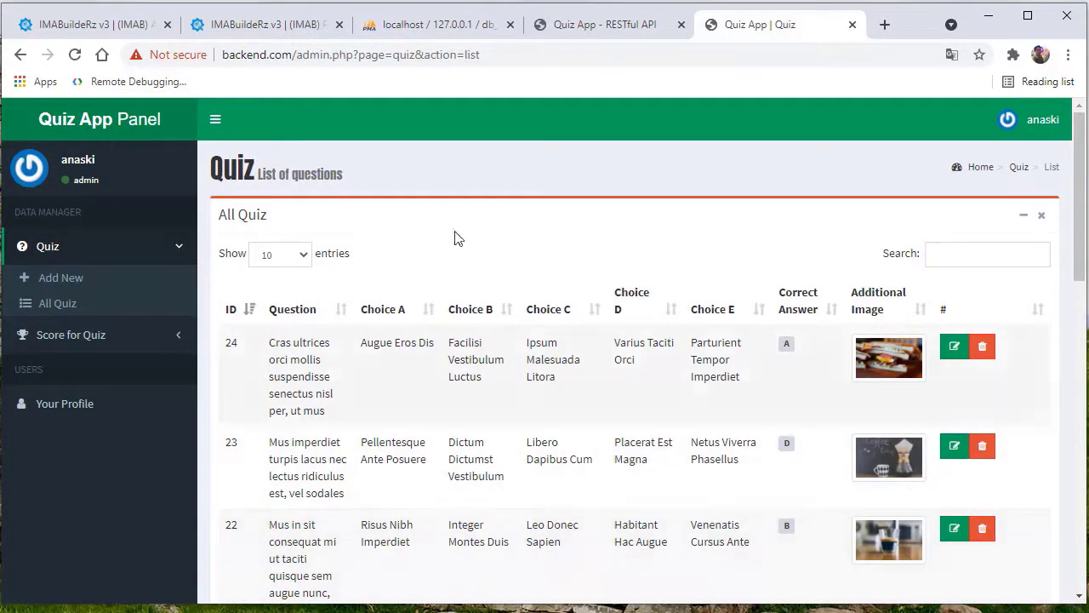
# Step: Empty the quiz and sc_quiz tables of the db_quiz_app database in phpMyAdmin to discard the sample data
pyautogui.click(411, 29)
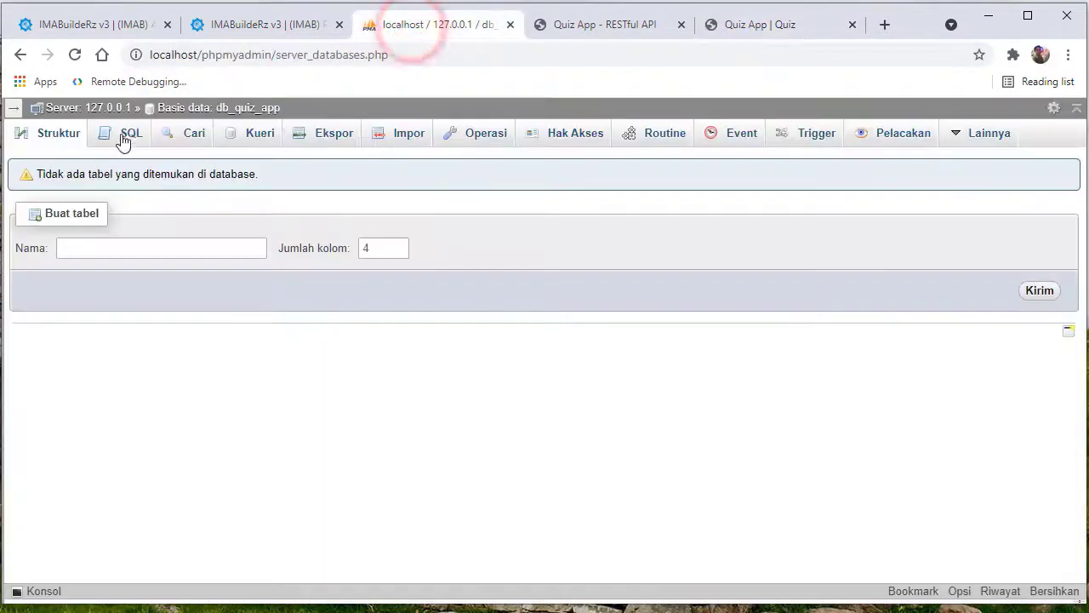
pyautogui.click(245, 109)
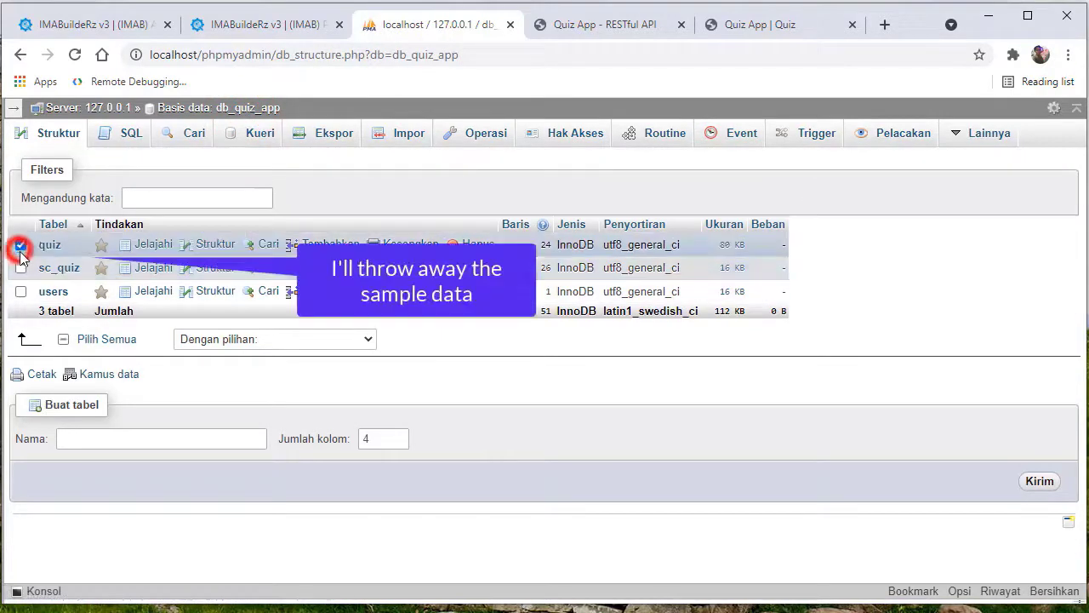
pyautogui.click(401, 245)
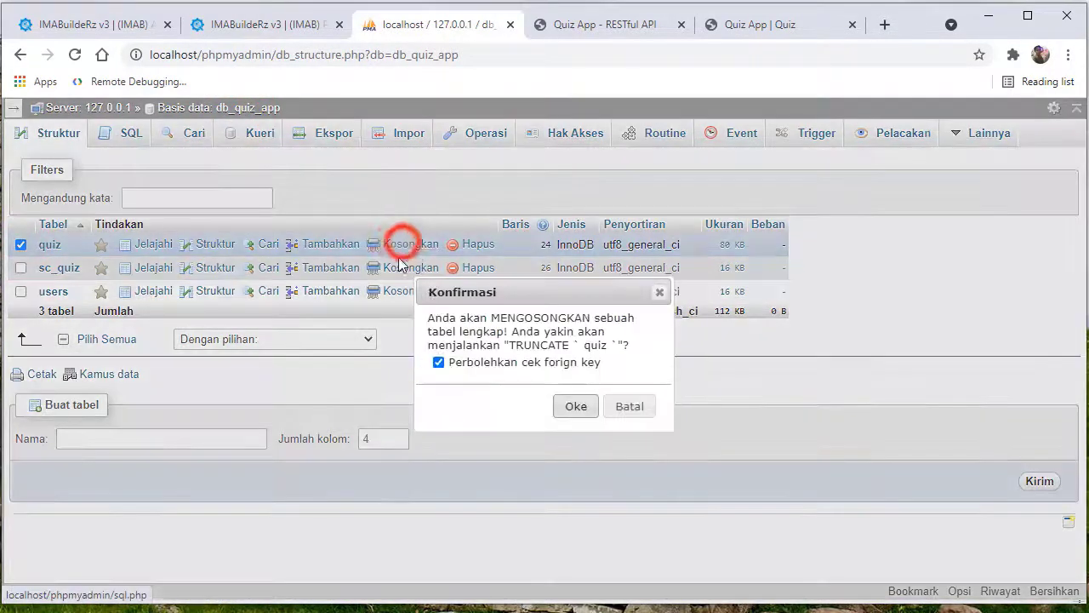
pyautogui.click(576, 408)
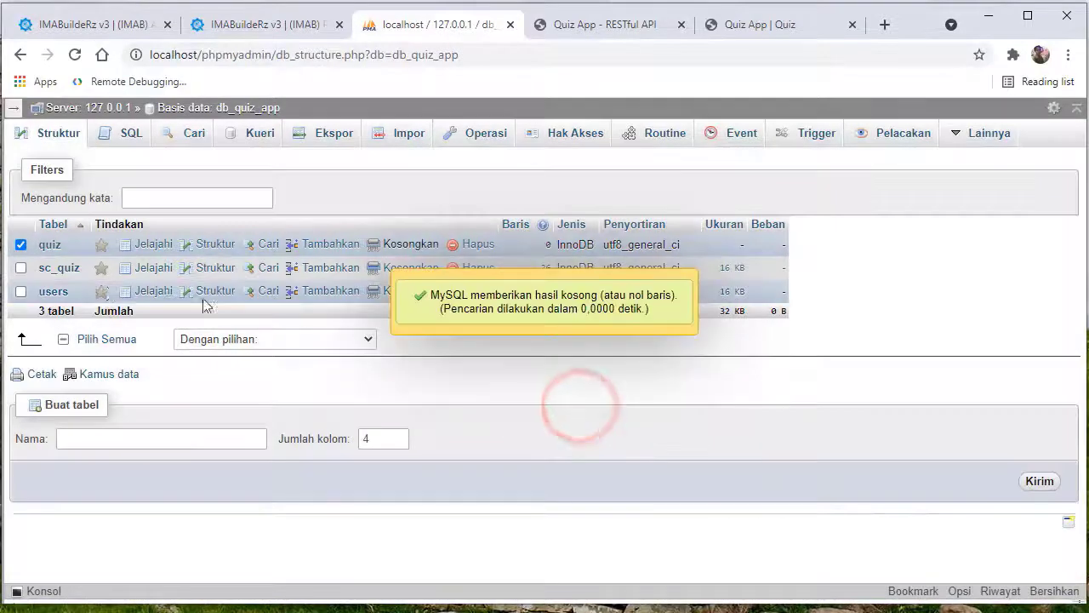
pyautogui.click(400, 267)
pyautogui.click(575, 406)
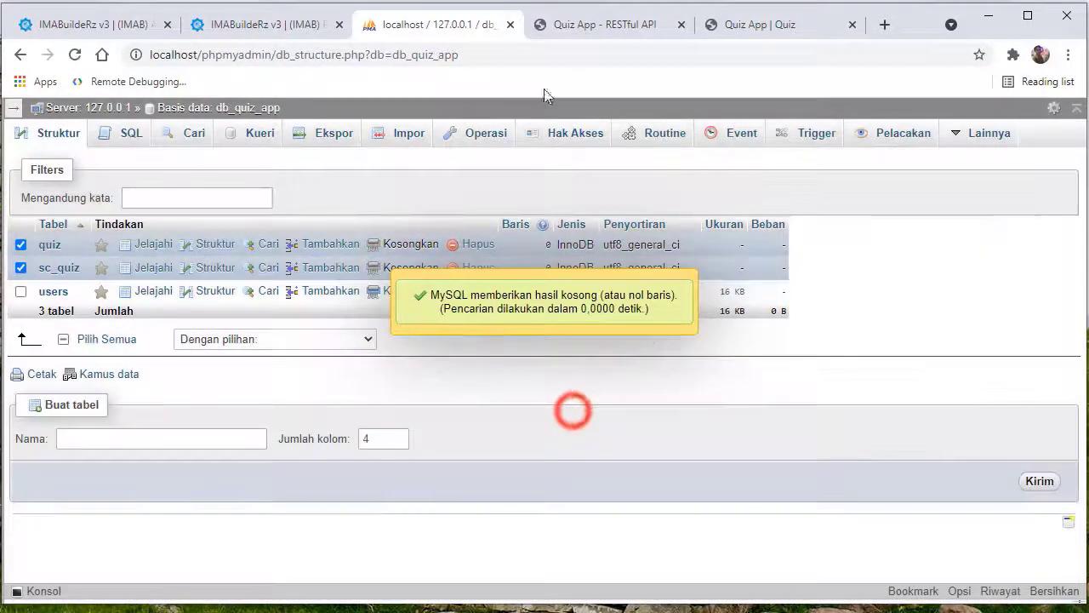
# Step: Return to the Quiz App admin panel and reload the All Quiz list to check its contents
pyautogui.click(585, 24)
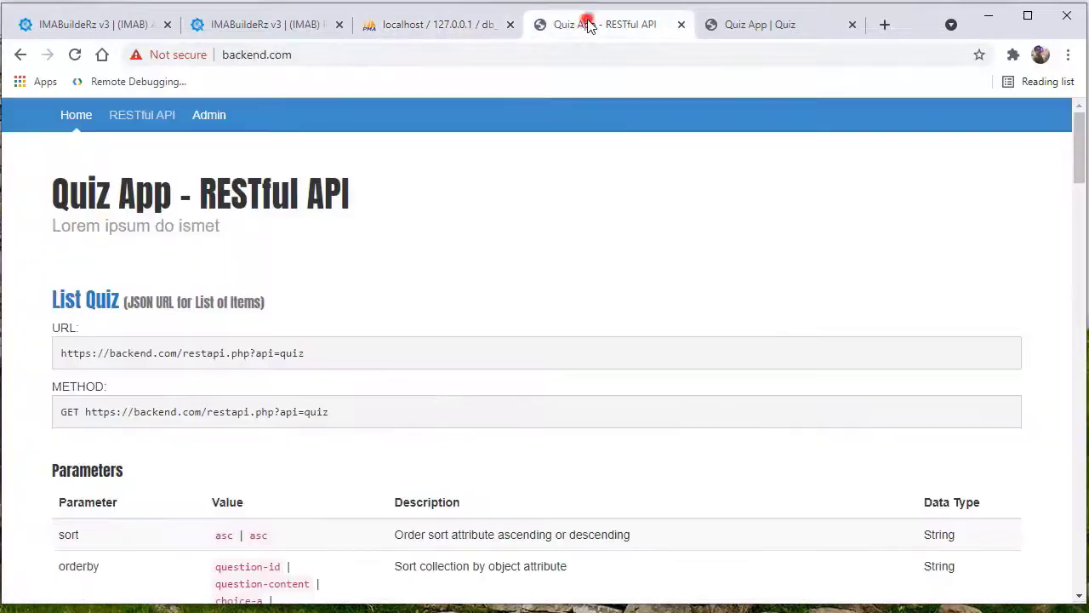
pyautogui.click(729, 29)
pyautogui.click(76, 55)
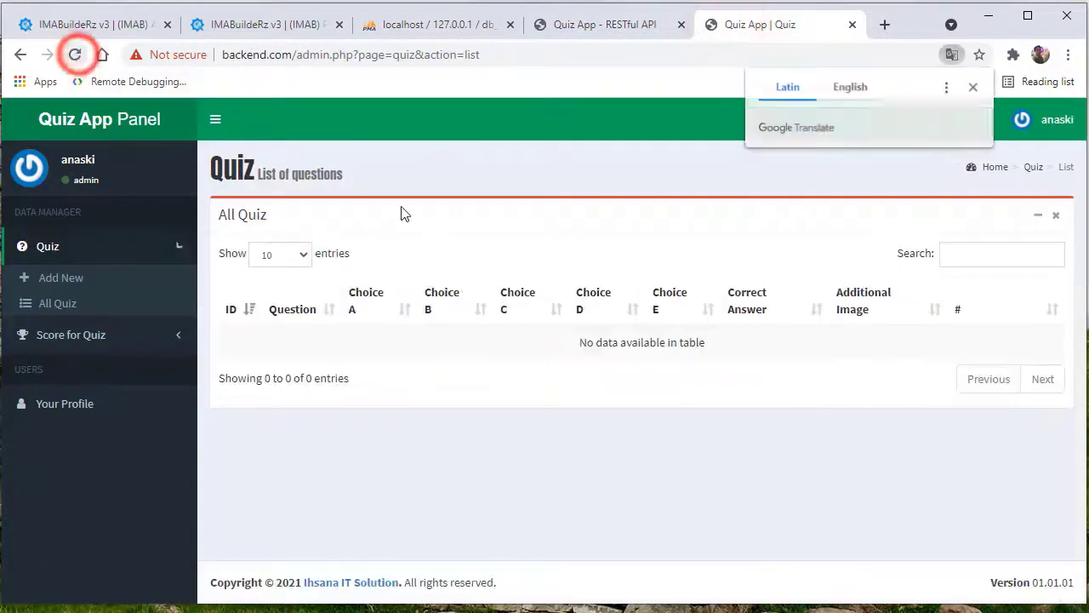
pyautogui.click(65, 308)
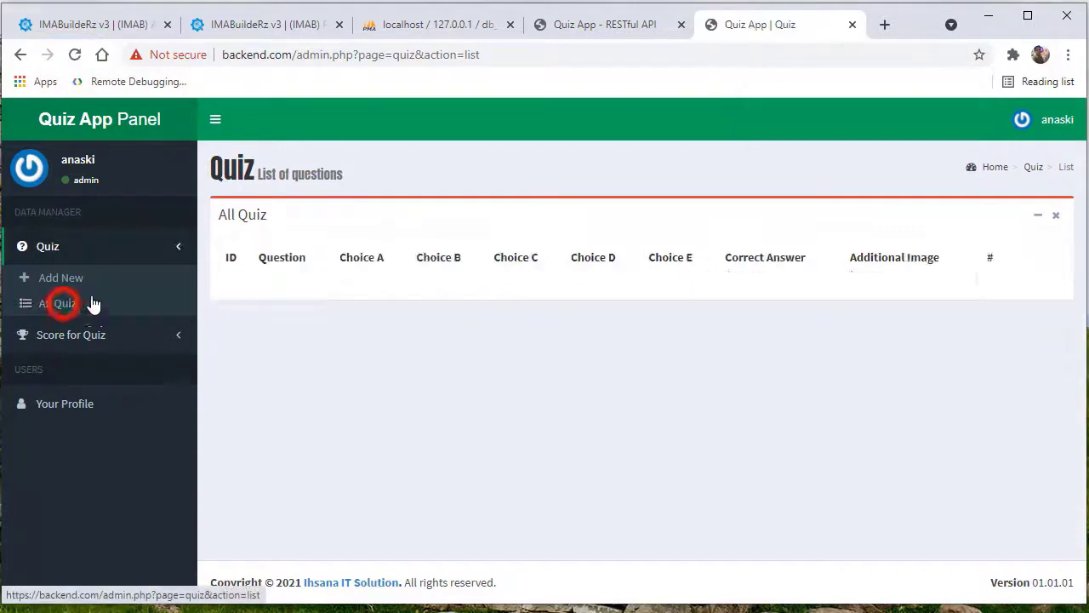
pyautogui.click(63, 248)
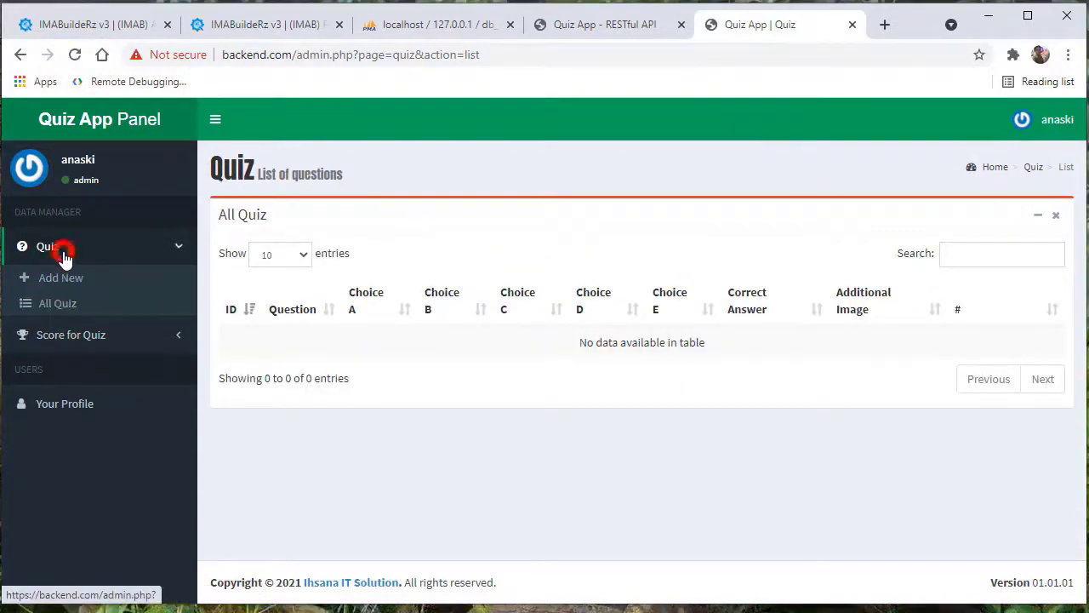
pyautogui.click(134, 244)
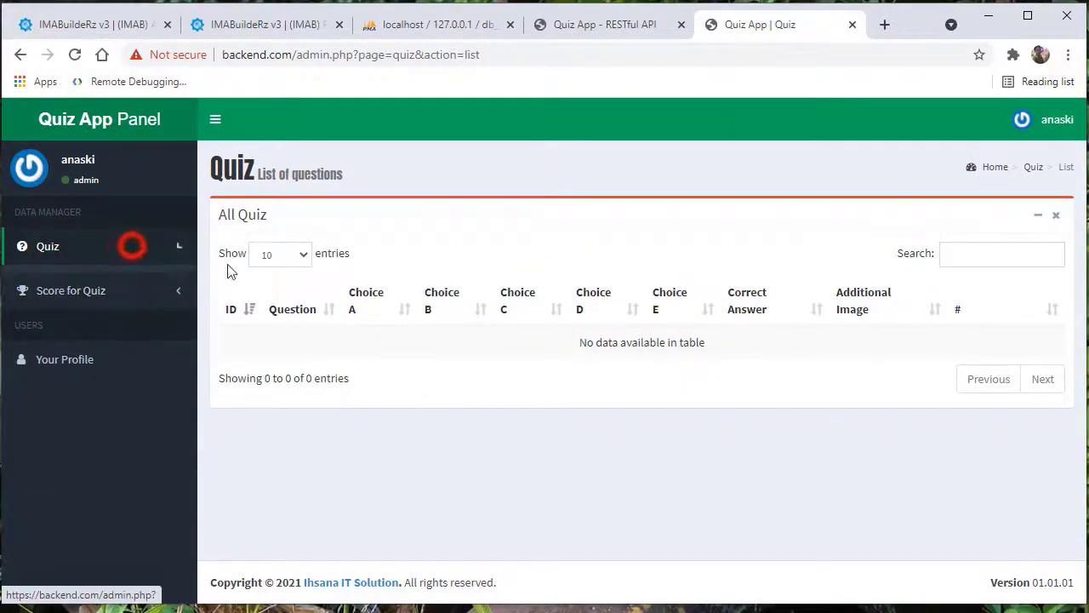
pyautogui.click(479, 391)
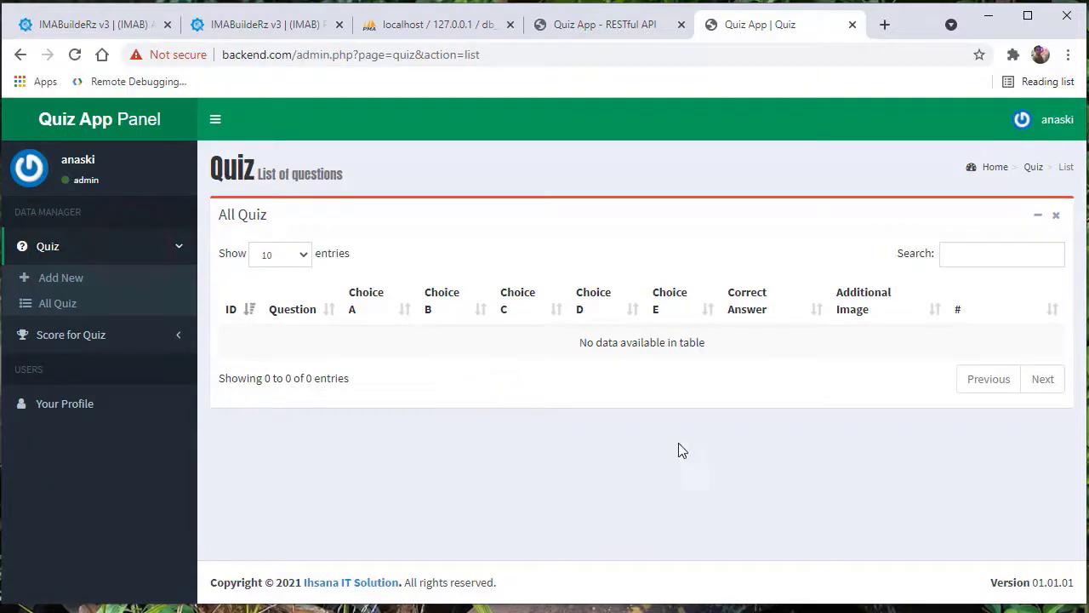
# Step: Show the Android preview of the Quiz page from the Multiple Choice Question add-on and look through the question it displays
pyautogui.click(145, 24)
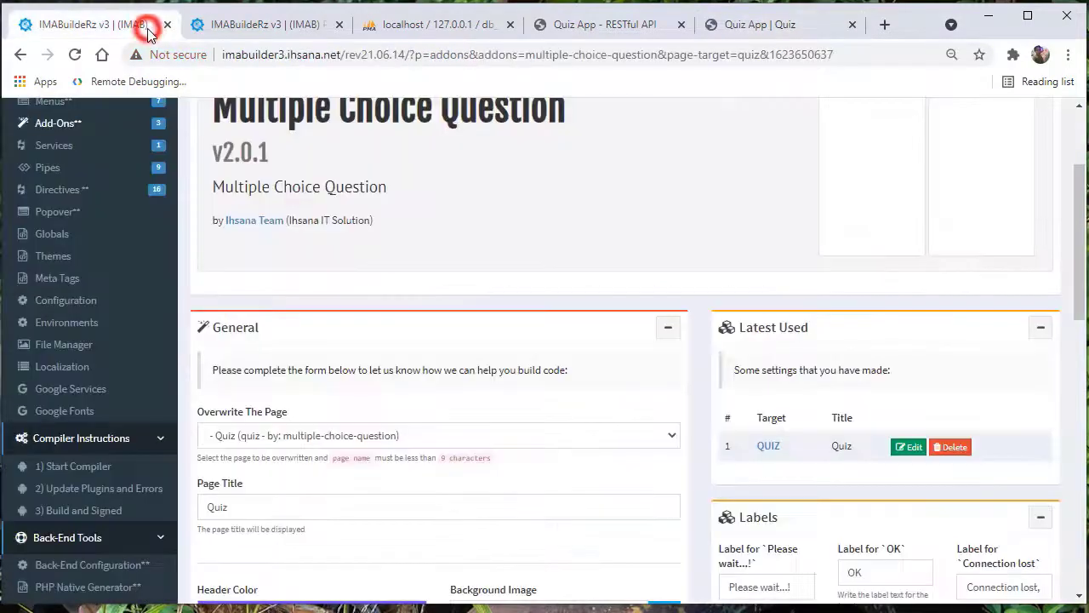
pyautogui.scroll(2, 485, 357)
pyautogui.scroll(-3, 489, 360)
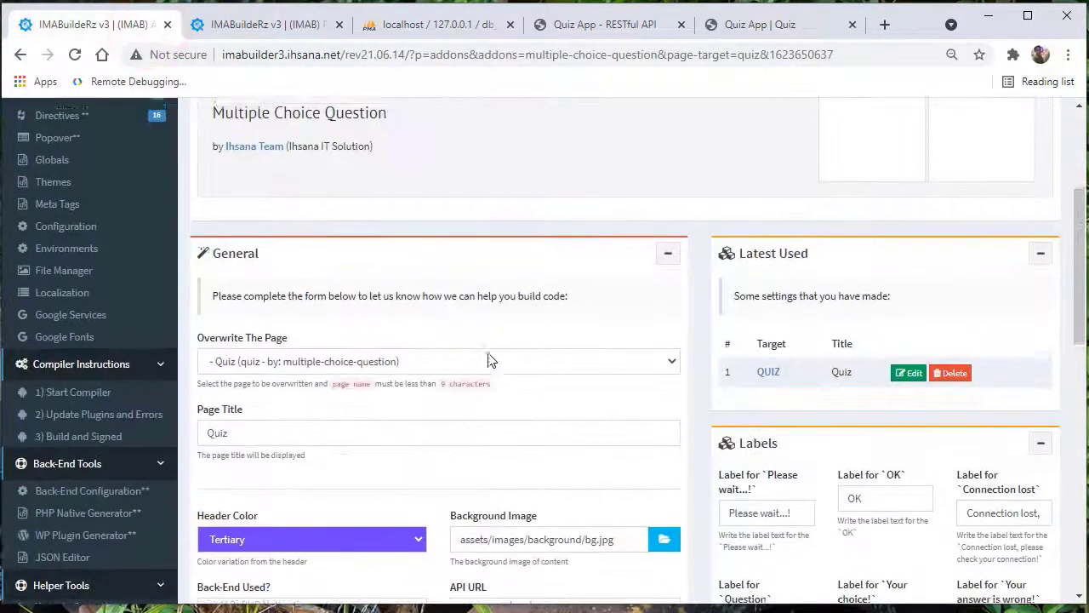
pyautogui.scroll(1, 1012, 158)
pyautogui.scroll(1, 1012, 158)
pyautogui.click(1054, 116)
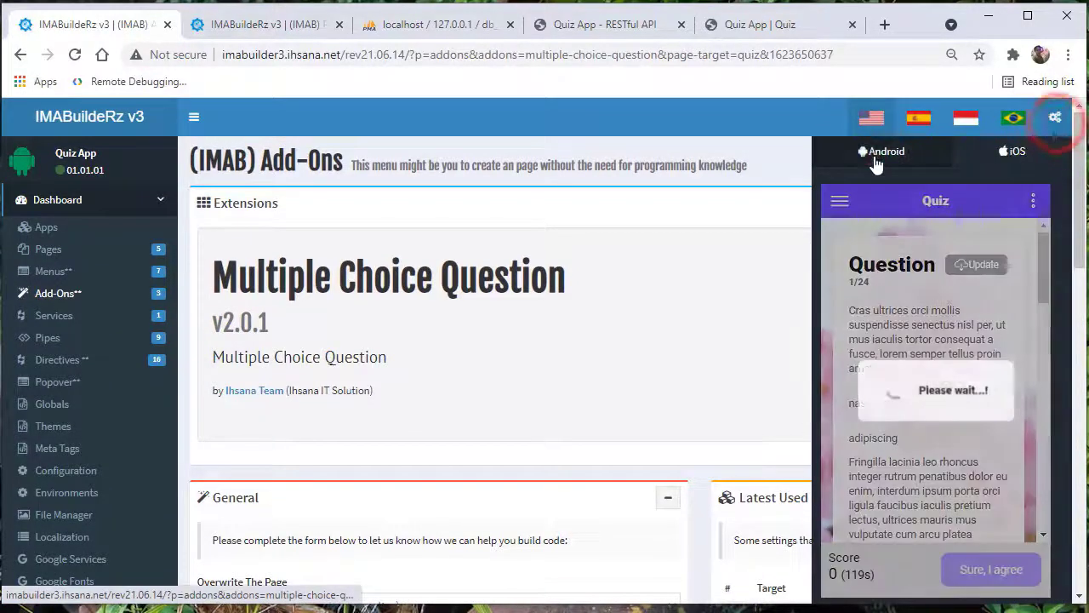
pyautogui.click(873, 157)
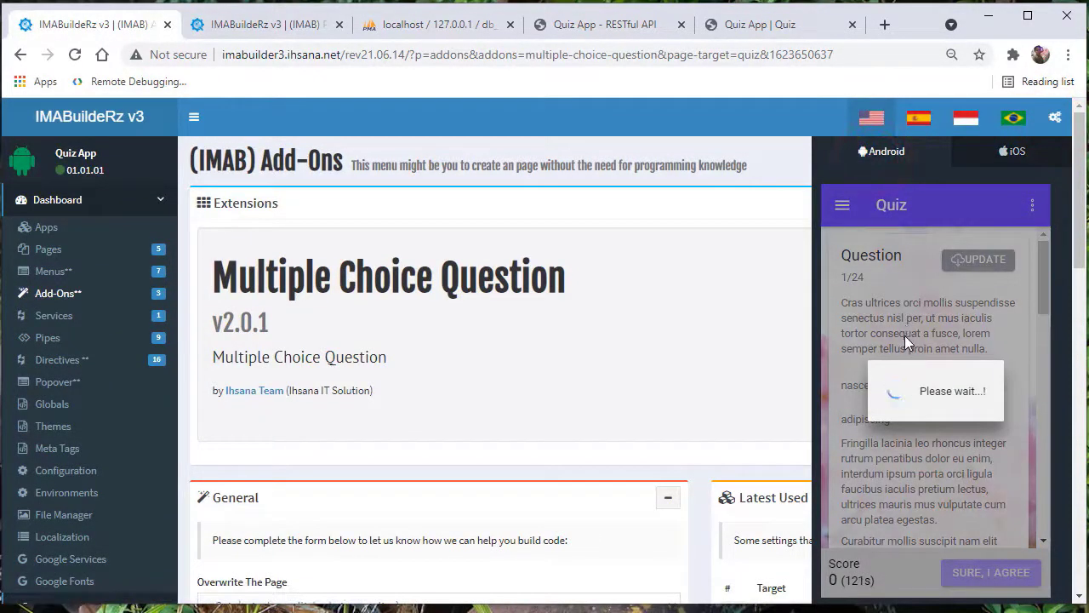
pyautogui.scroll(-8, 932, 394)
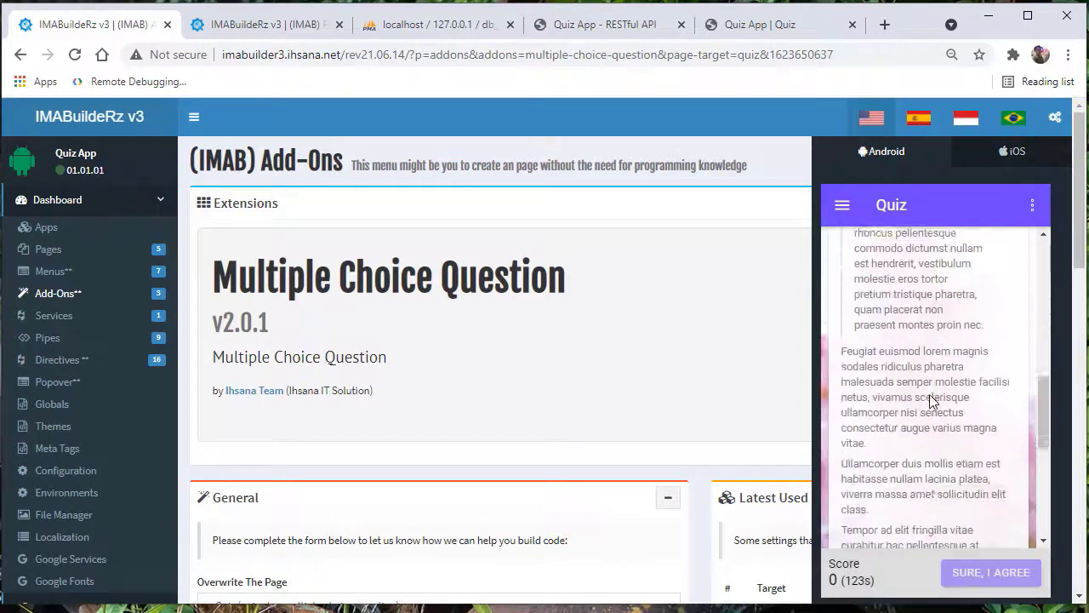
pyautogui.scroll(-3, 932, 396)
pyautogui.scroll(5, 933, 400)
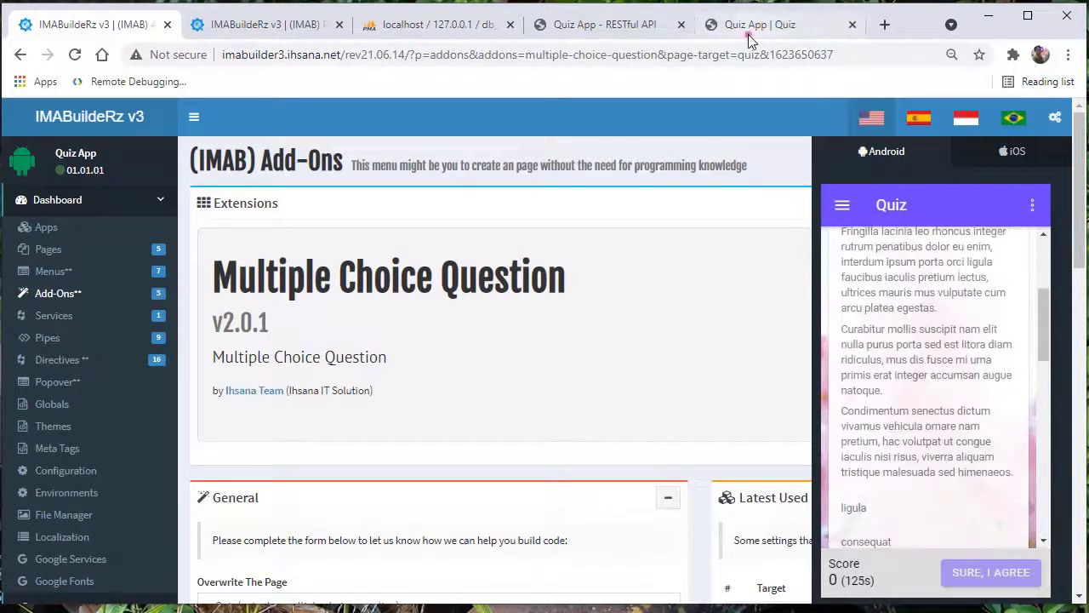
# Step: Switch to the Quiz App admin panel and start a new quiz item with the question "Ibu kota republik Indonesia adalah ...?"
pyautogui.click(749, 34)
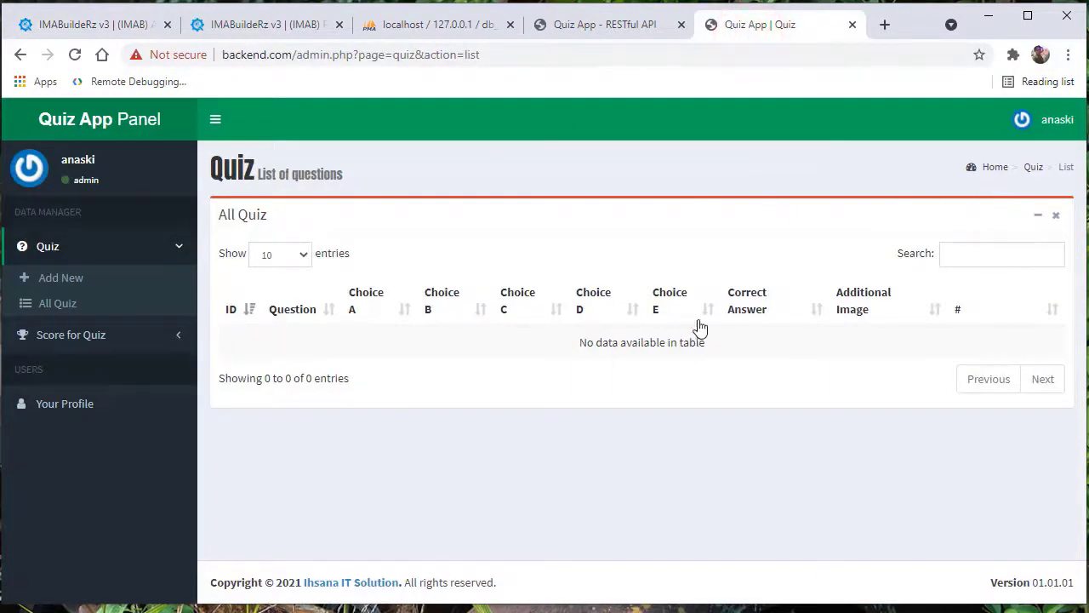
pyautogui.click(58, 286)
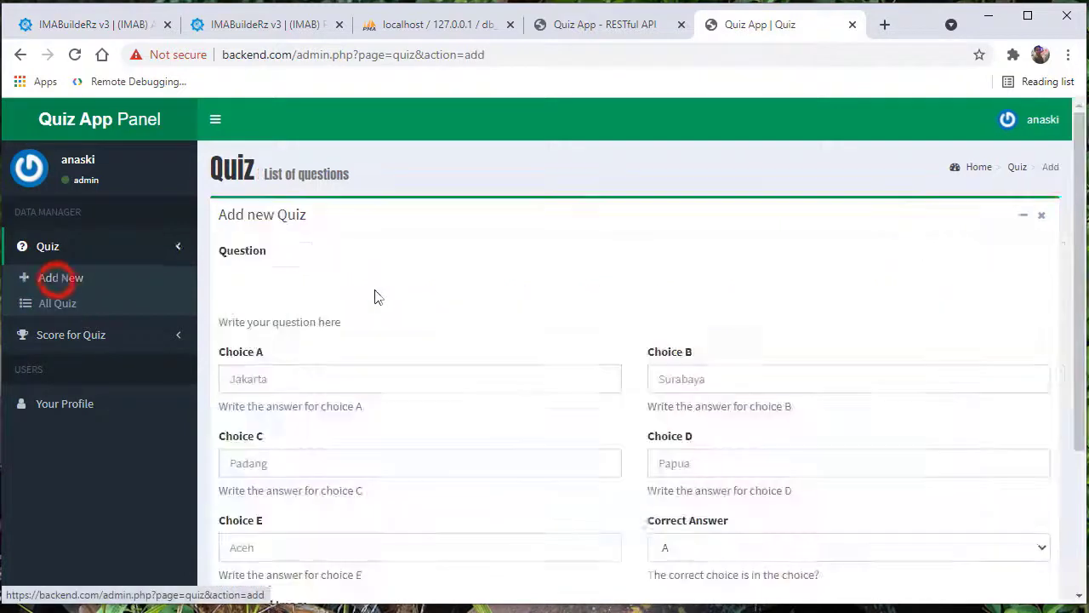
pyautogui.scroll(-2, 310, 374)
pyautogui.click(358, 301)
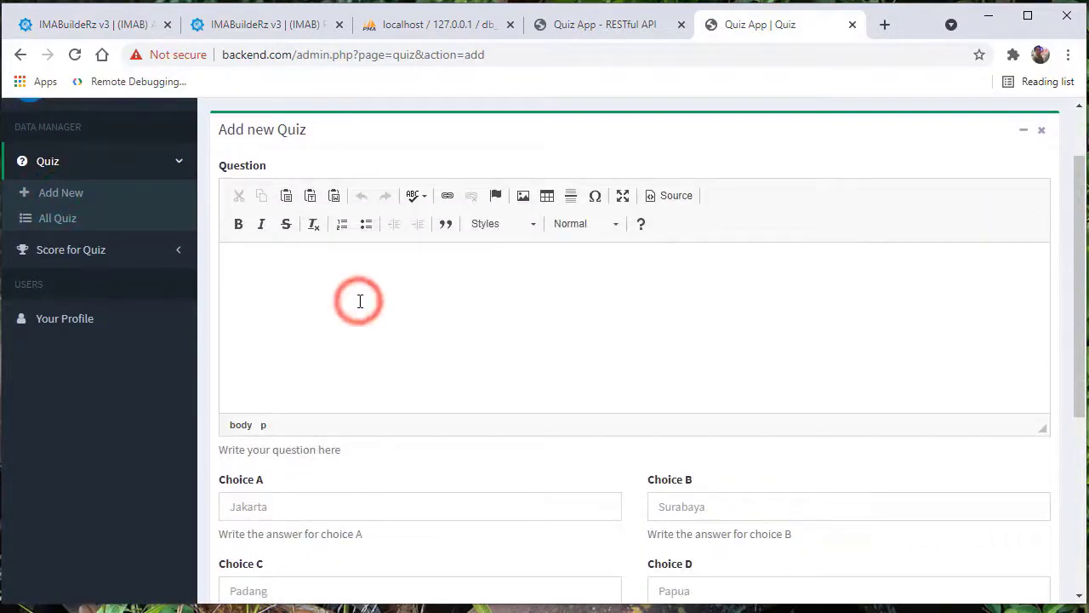
pyautogui.scroll(2, 360, 300)
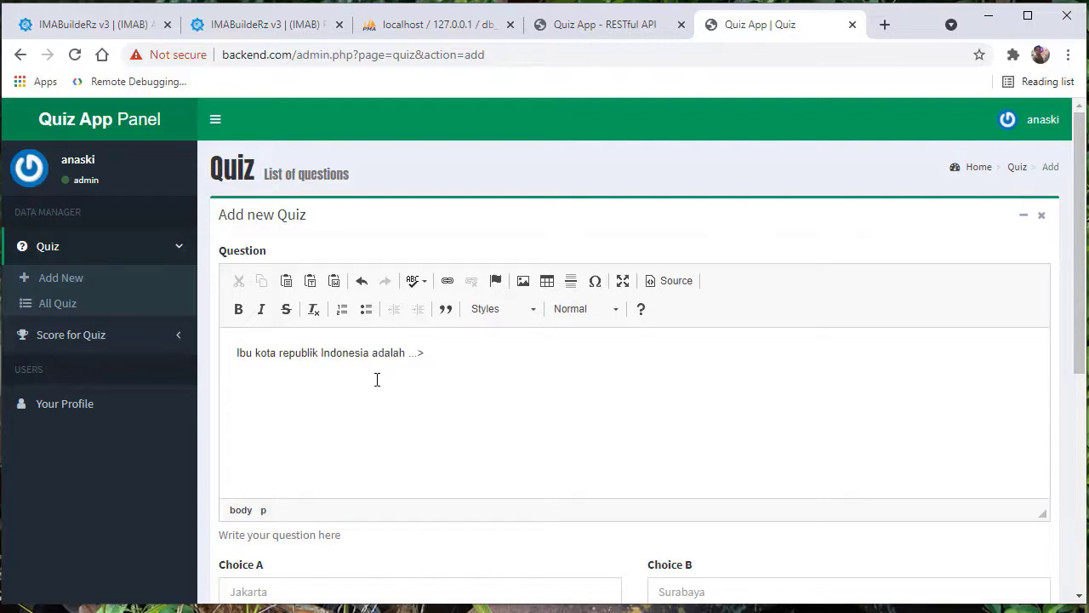
# Step: Fill in choices A to E as Jakarta, Surabaya, Padang, Papua and Aceh, keep A as the correct answer, and save the new quiz item
pyautogui.scroll(-4, 425, 400)
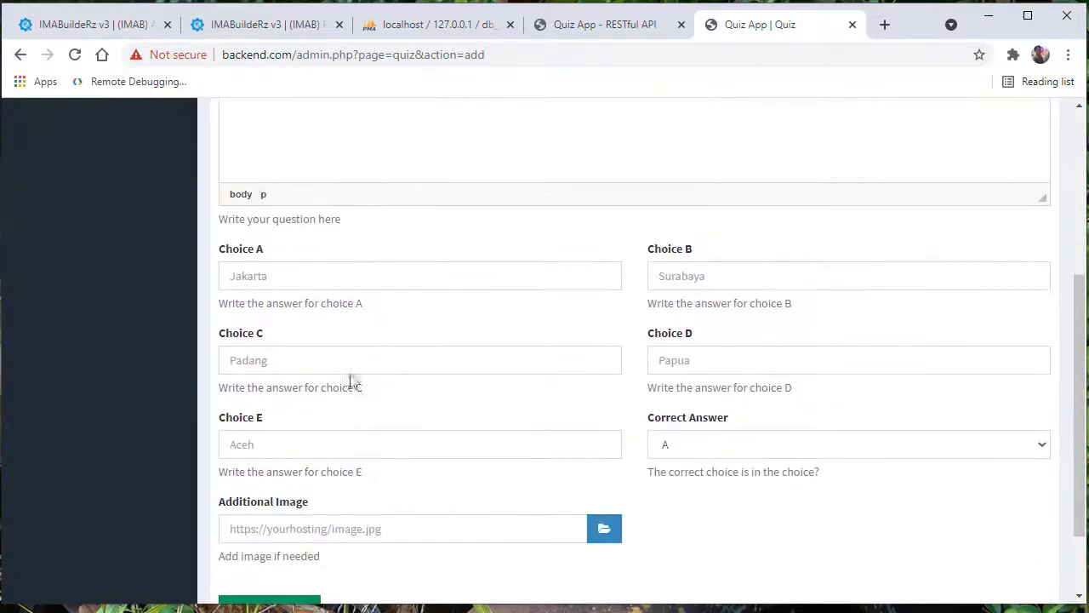
pyautogui.click(288, 242)
pyautogui.write('Jakarta')
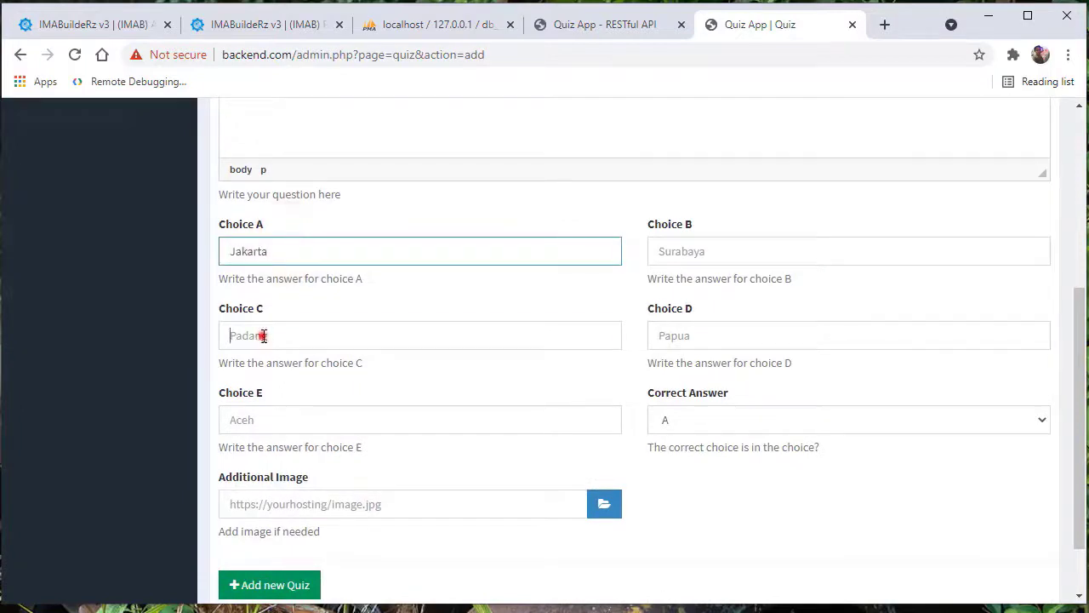
pyautogui.click(264, 335)
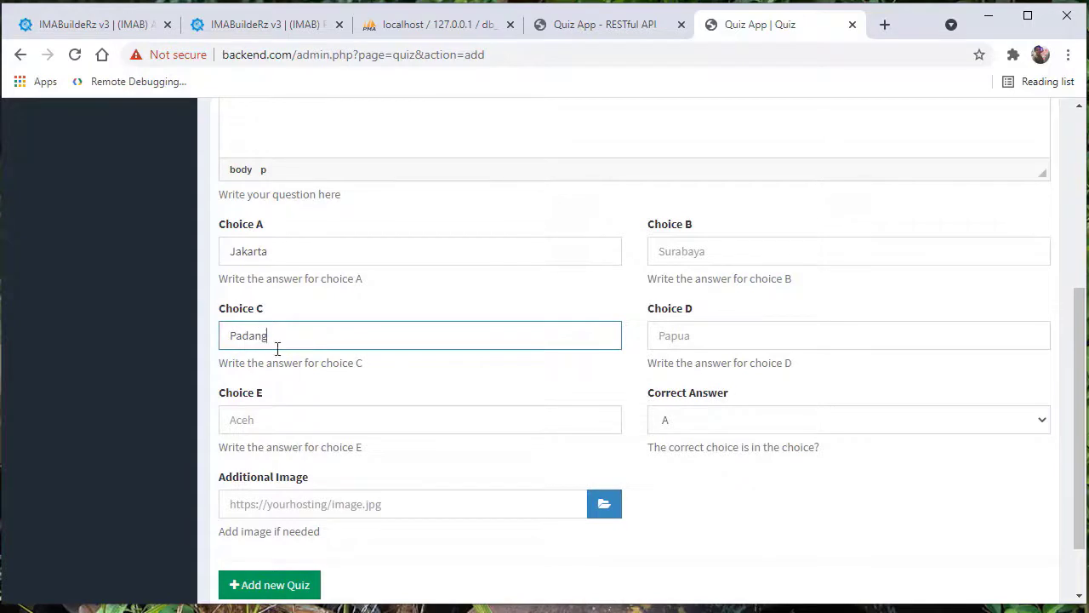
pyautogui.click(281, 426)
pyautogui.write('Aceh')
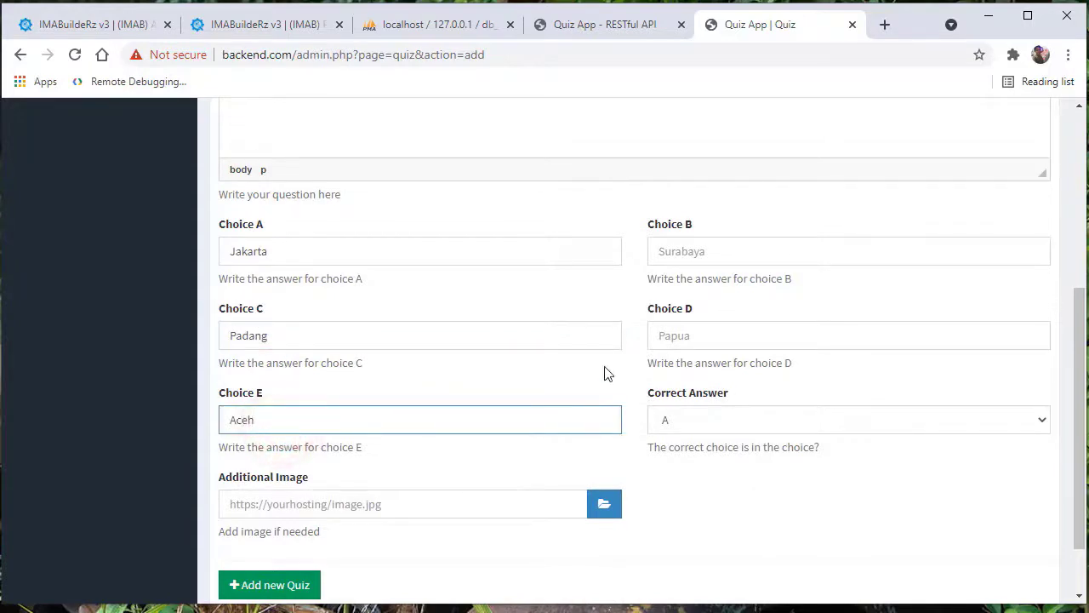
pyautogui.click(775, 261)
pyautogui.write('Surabaya')
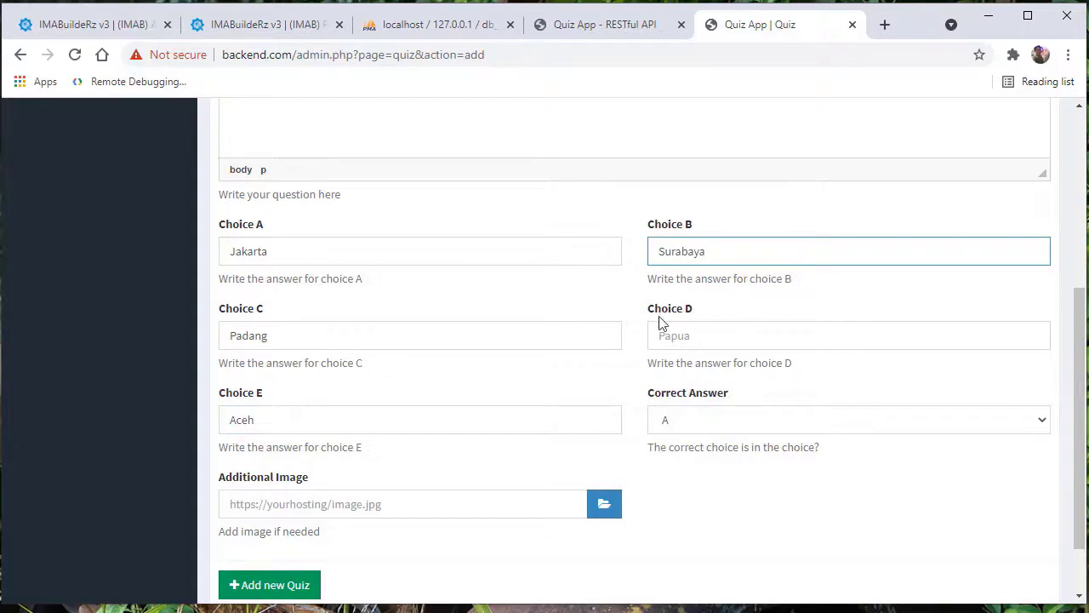
pyautogui.click(687, 336)
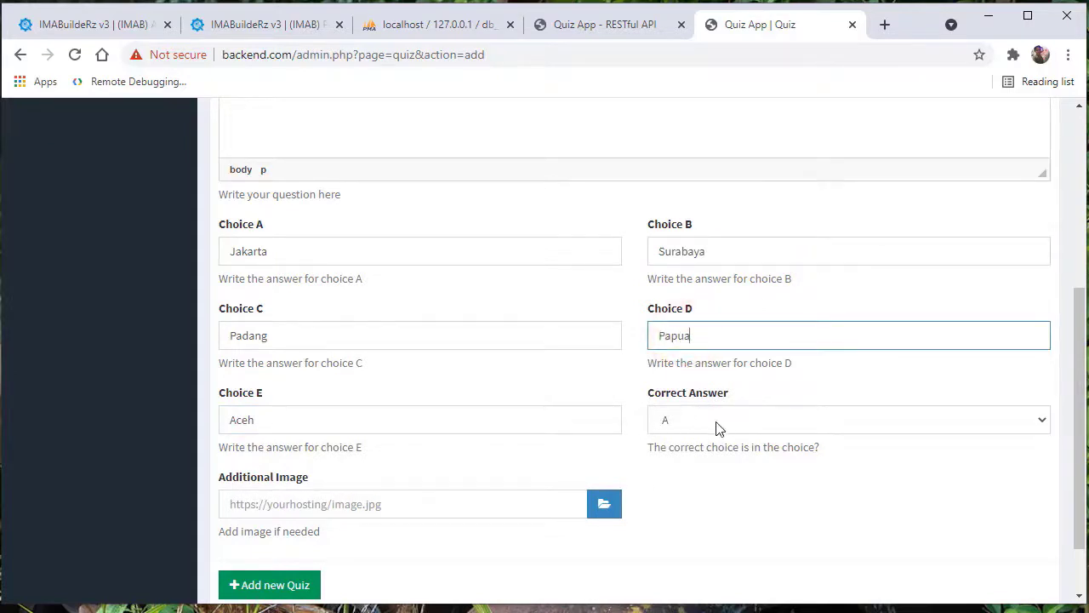
pyautogui.scroll(-1, 307, 553)
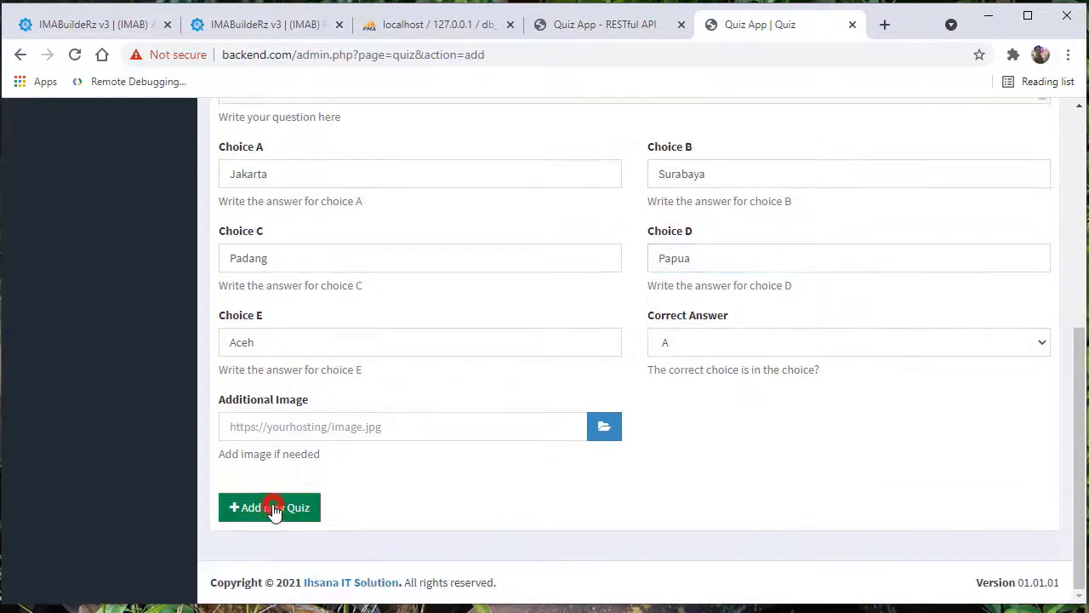
pyautogui.click(272, 507)
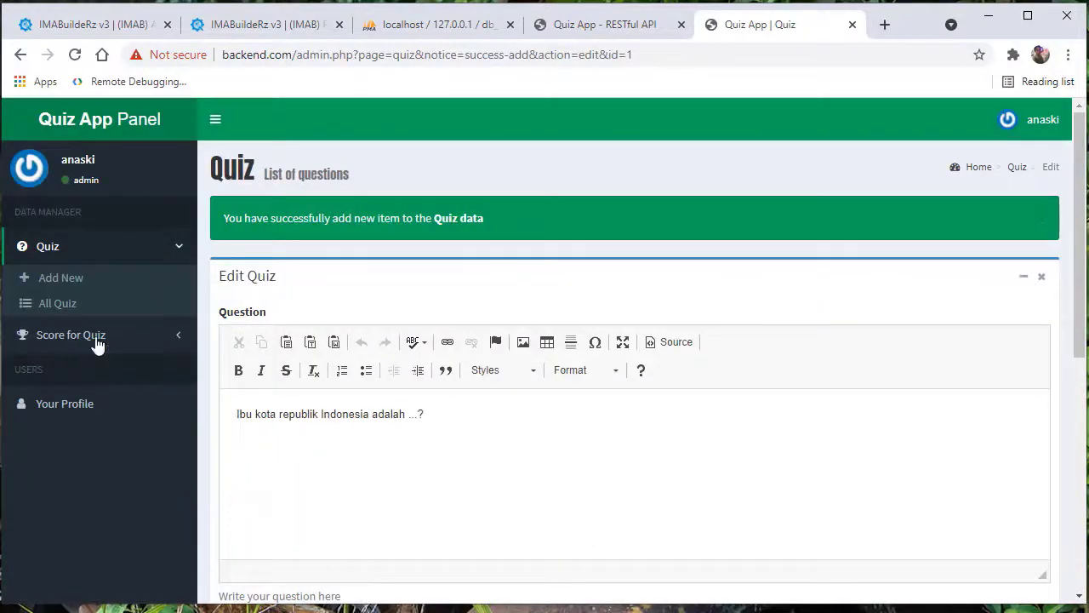
# Step: Check the new entry in the All Quiz list, then switch to IMABuildeRz and update the questions in the iOS preview of the Quiz page
pyautogui.click(70, 304)
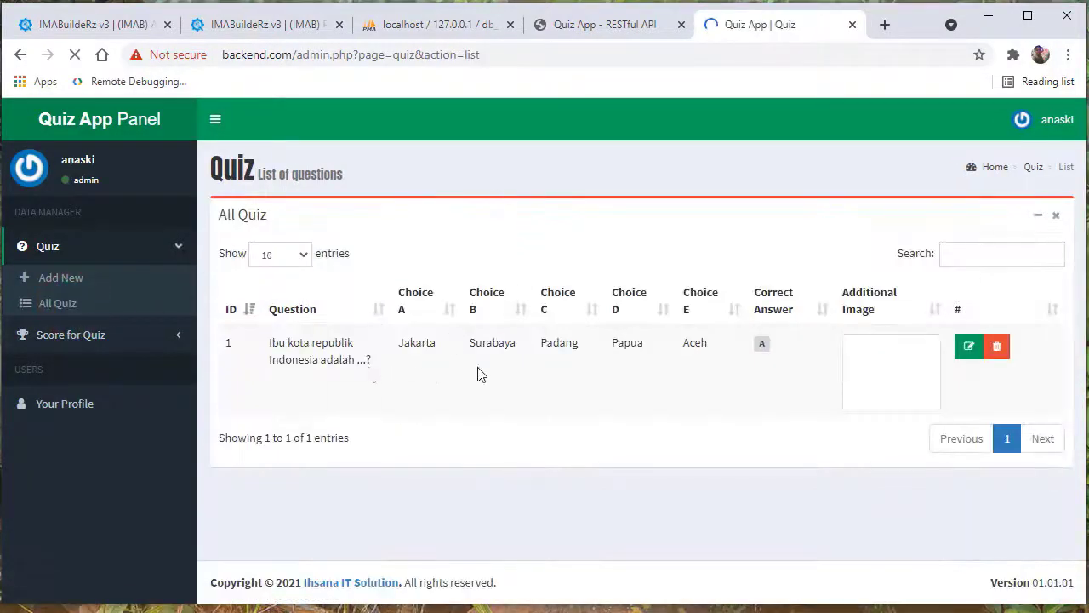
pyautogui.click(51, 24)
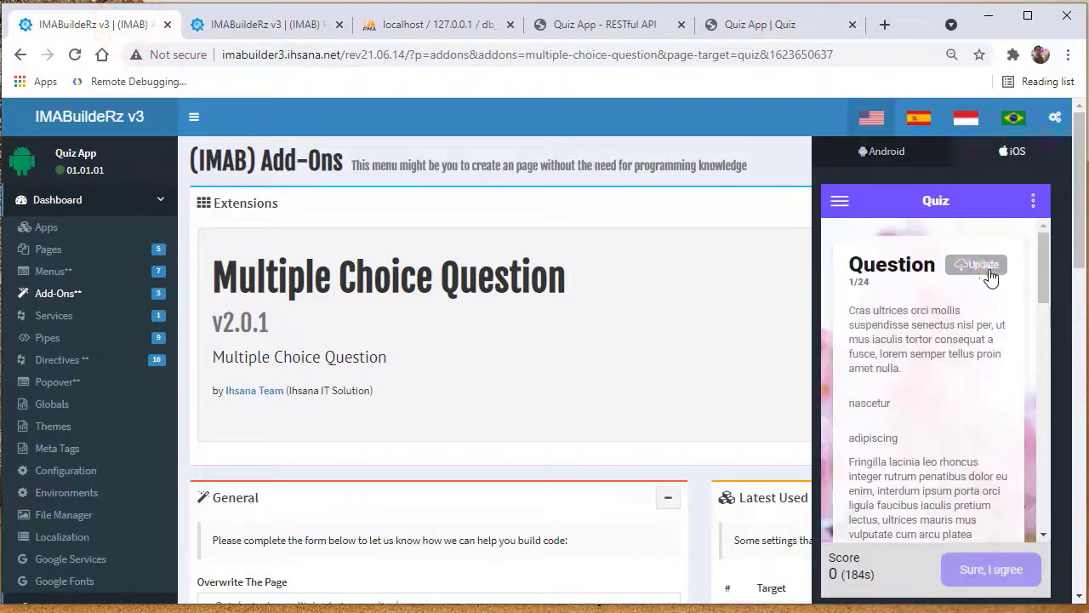
pyautogui.click(980, 265)
pyautogui.click(992, 436)
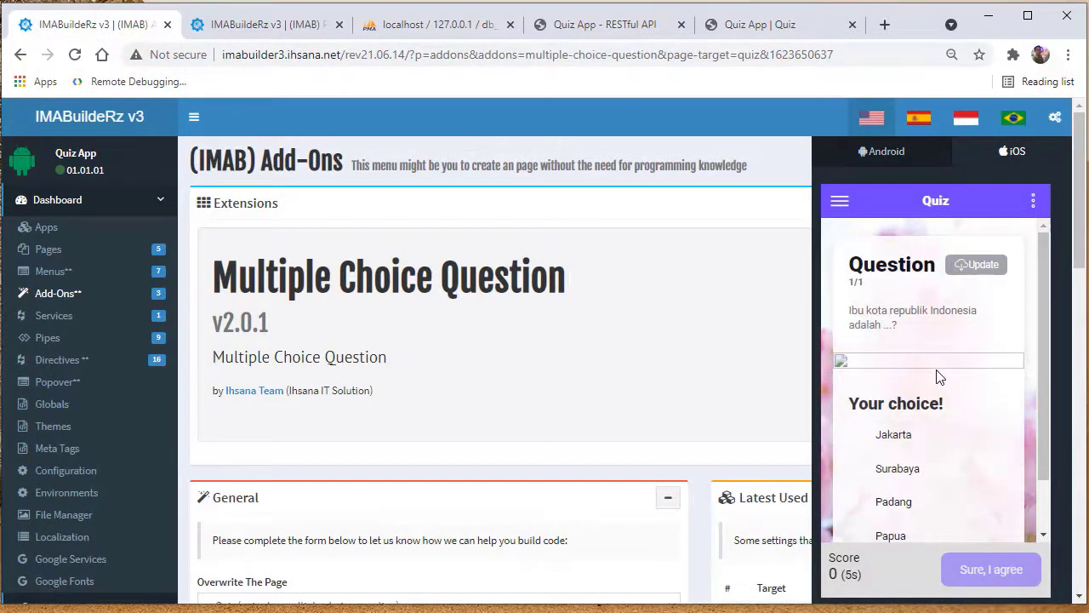
# Step: Answer the Indonesian capital question with Jakarta in the iOS preview, submit it and dismiss the feedback
pyautogui.scroll(-1, 939, 376)
pyautogui.click(889, 368)
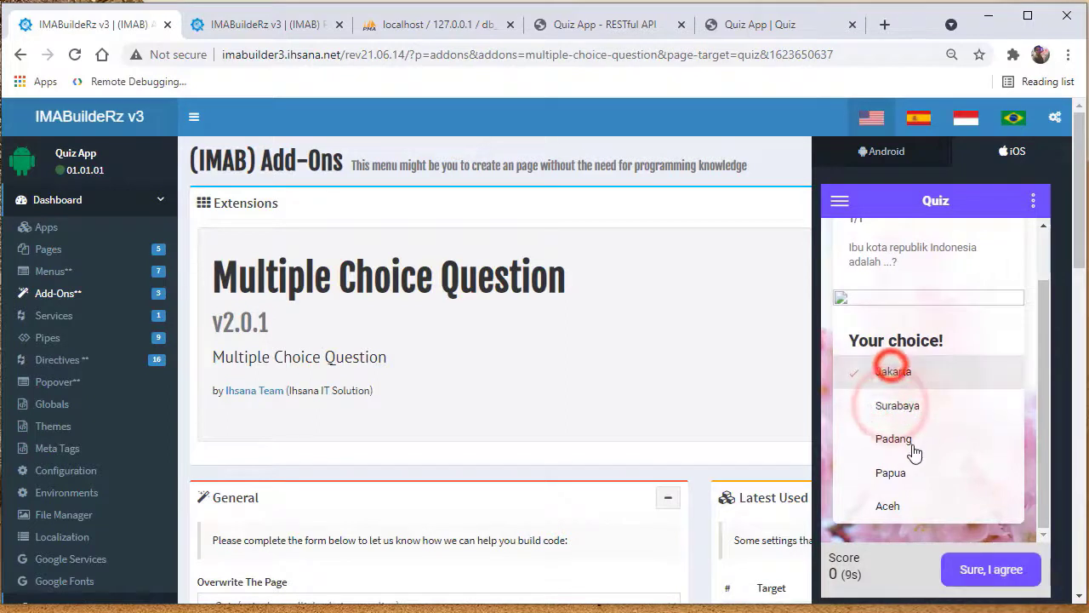
pyautogui.click(909, 437)
pyautogui.click(895, 475)
pyautogui.click(898, 505)
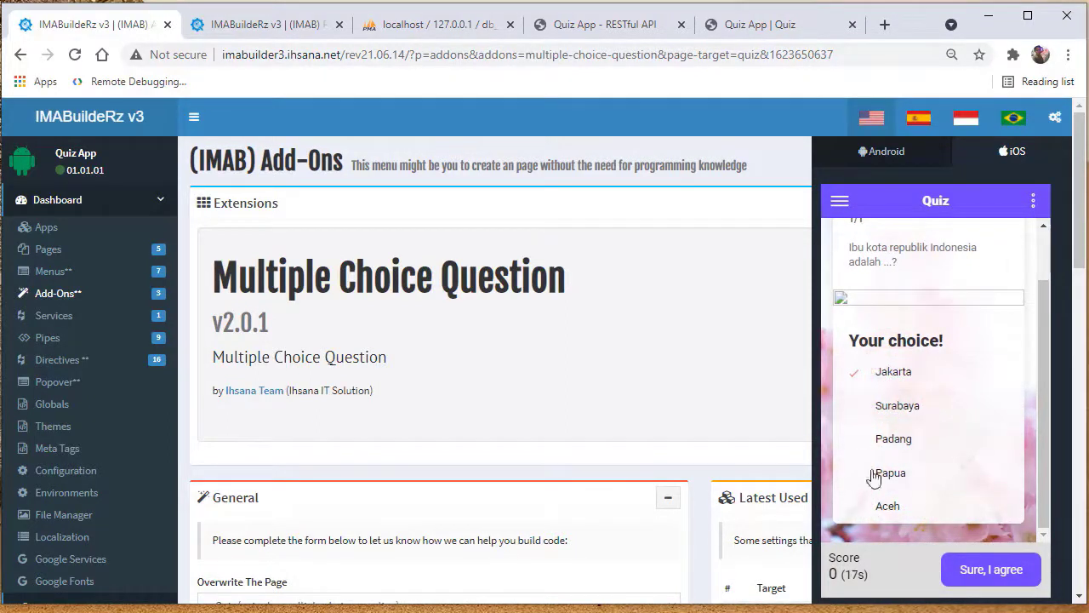
pyautogui.click(985, 577)
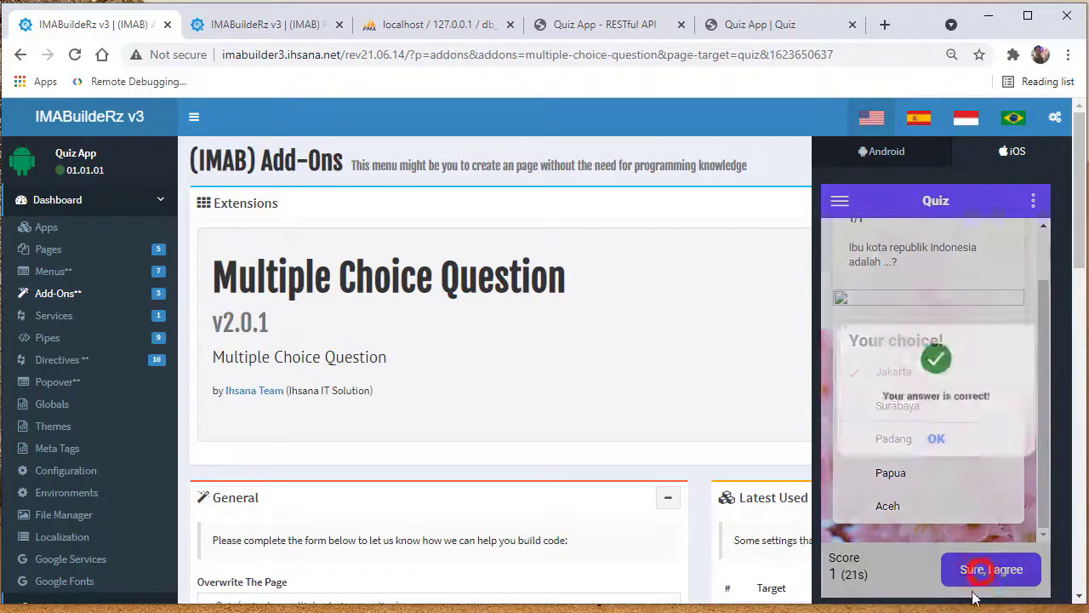
pyautogui.click(935, 435)
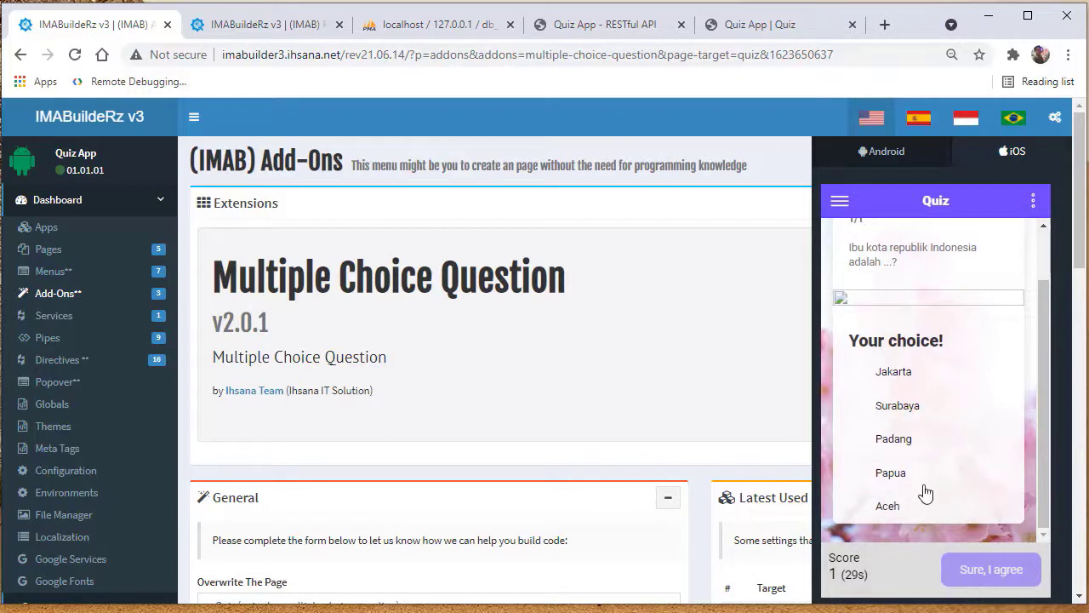
# Step: Submit Papua as the next answer in the preview and choose to save the score
pyautogui.click(924, 474)
pyautogui.click(987, 570)
pyautogui.click(981, 446)
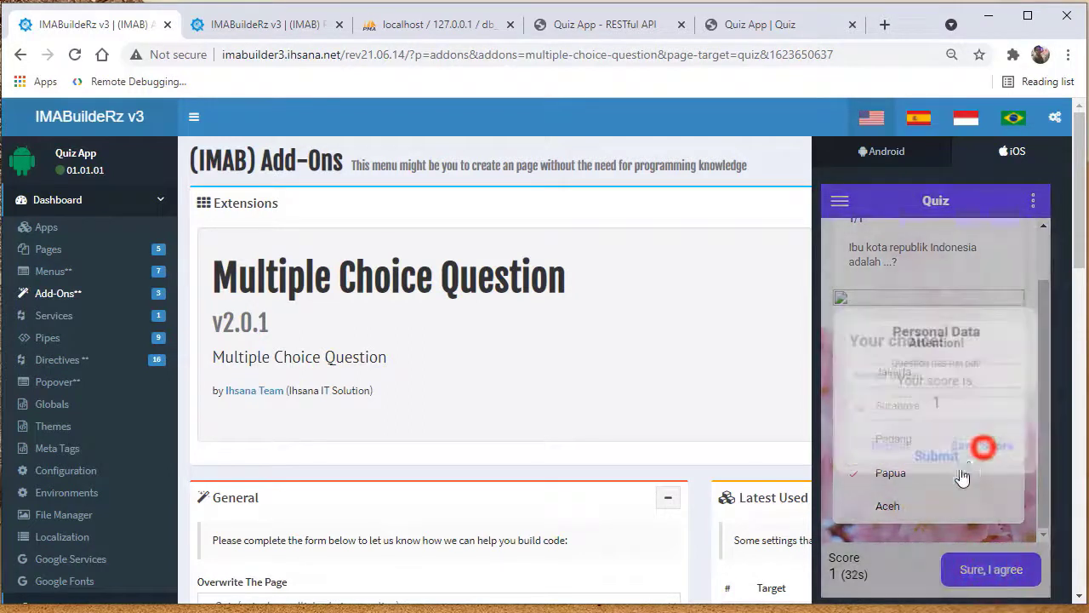
# Step: Enter the player's name and the note 4a in the Personal Data form, submit the score and close the confirmation
pyautogui.click(908, 375)
pyautogui.write('Jas')
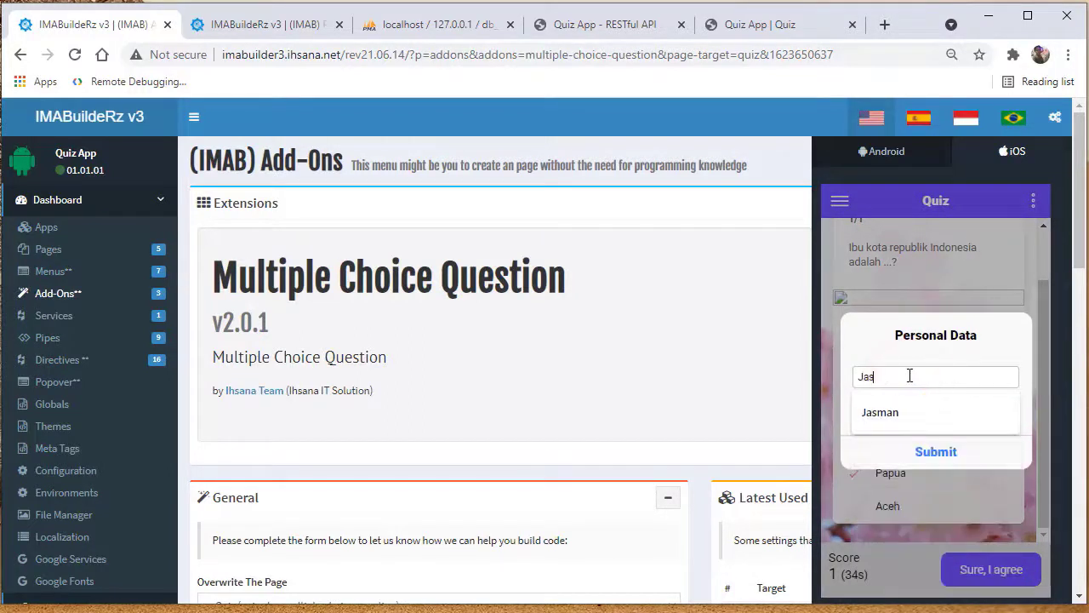
pyautogui.write('man')
pyautogui.click(884, 416)
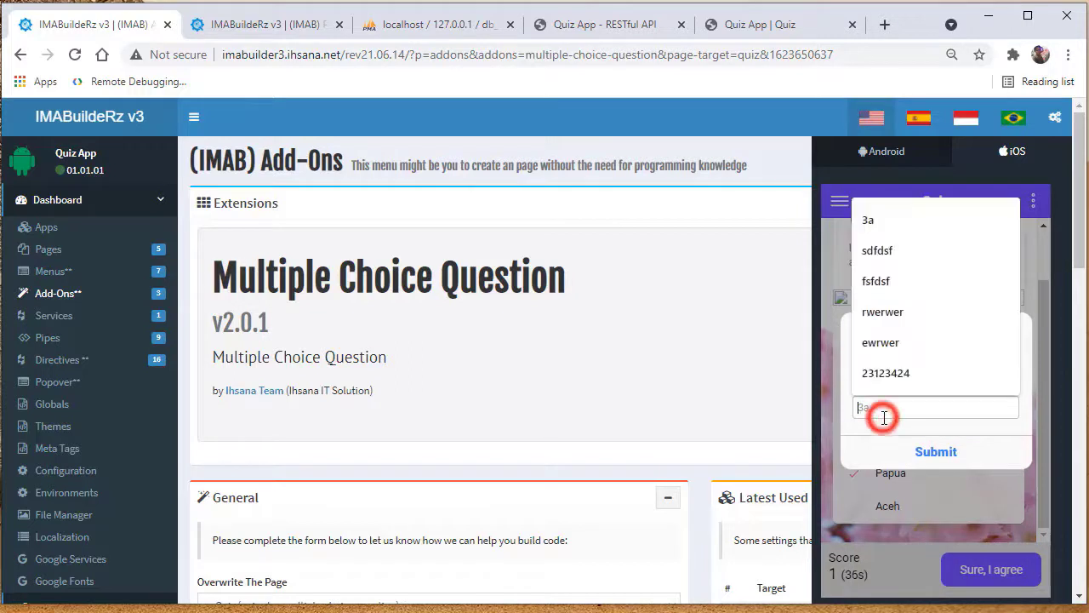
pyautogui.write('4a')
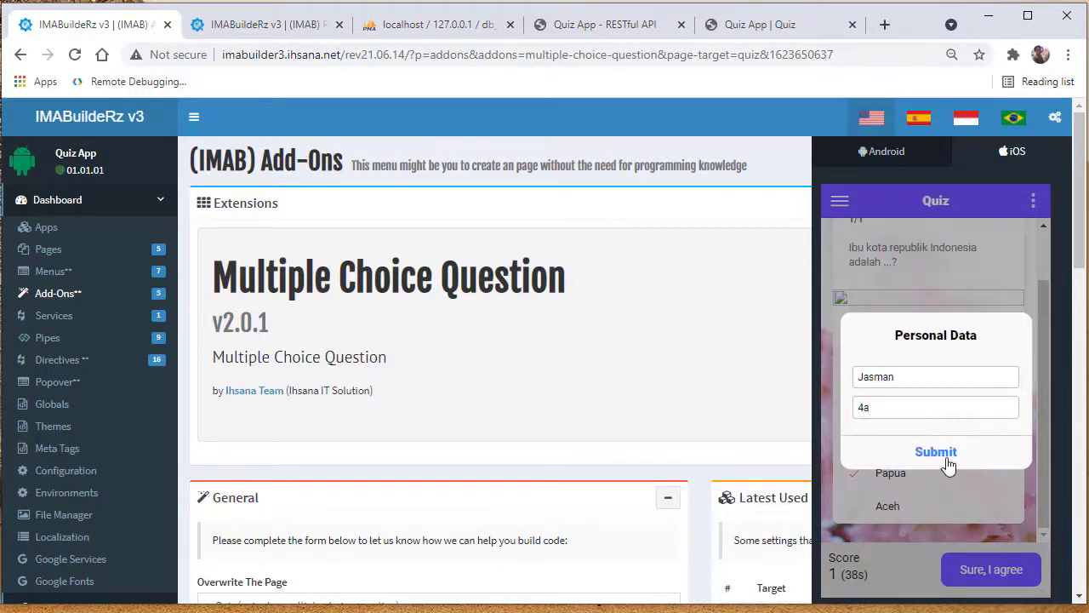
pyautogui.click(938, 454)
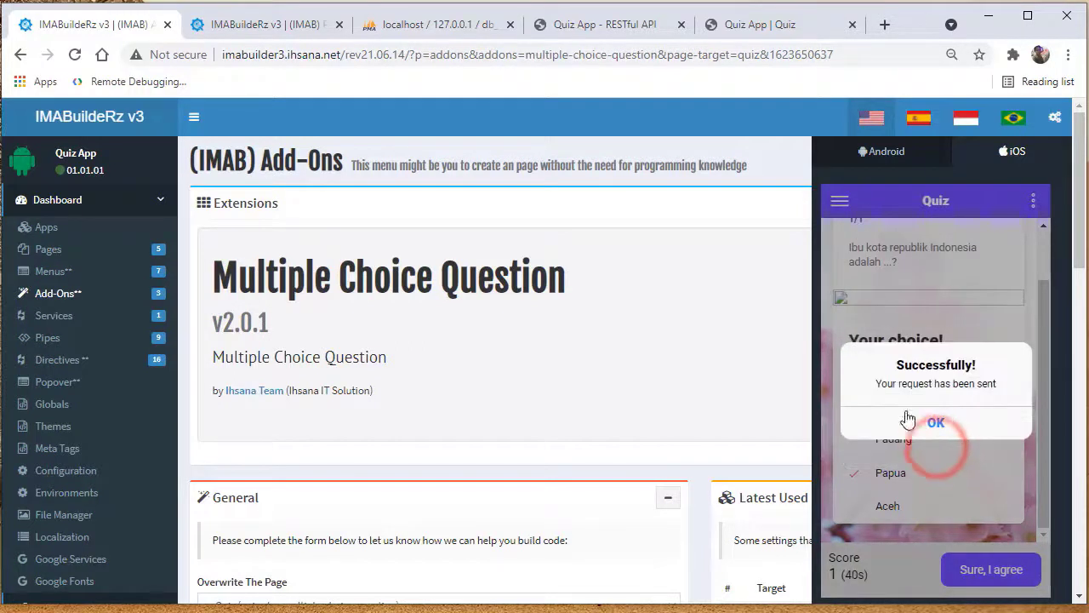
pyautogui.click(938, 423)
# Step: Return to the Quiz App admin panel and open the All Score for Quiz list to check the submitted score
pyautogui.click(781, 22)
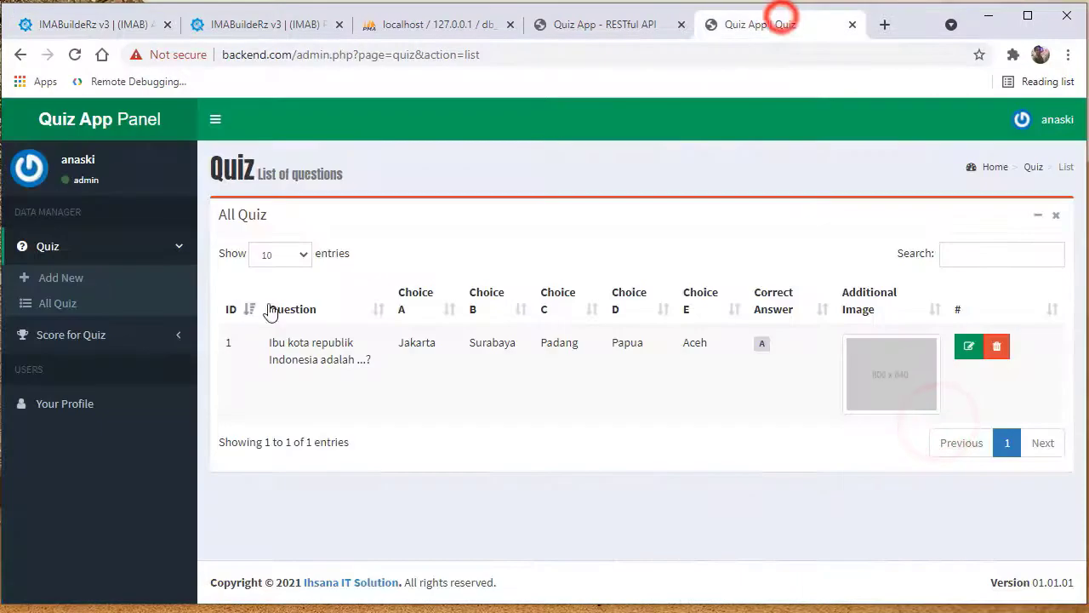
pyautogui.click(58, 309)
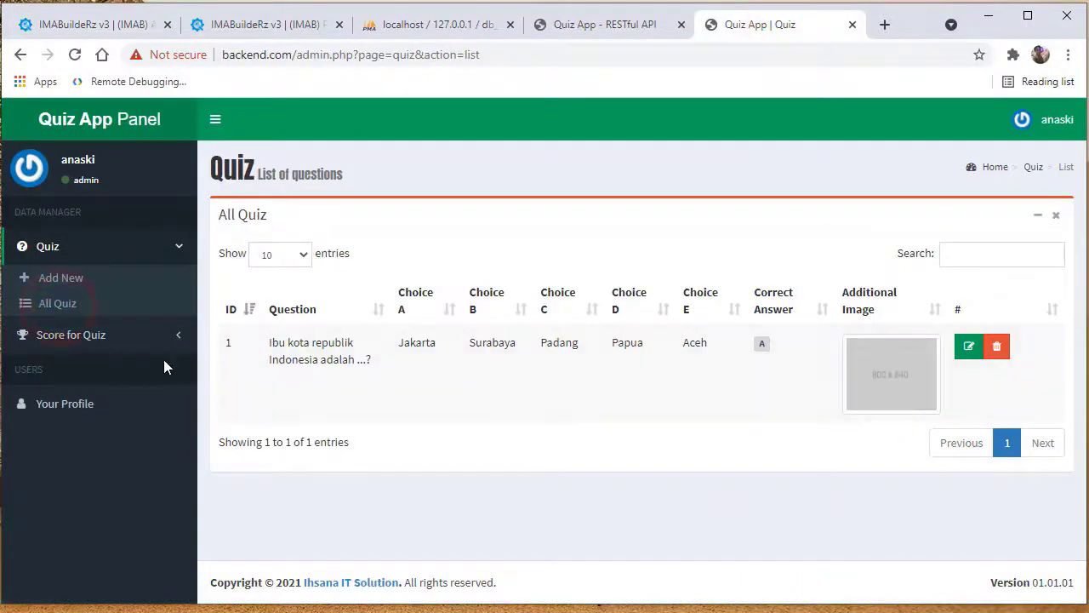
pyautogui.click(71, 340)
pyautogui.click(52, 342)
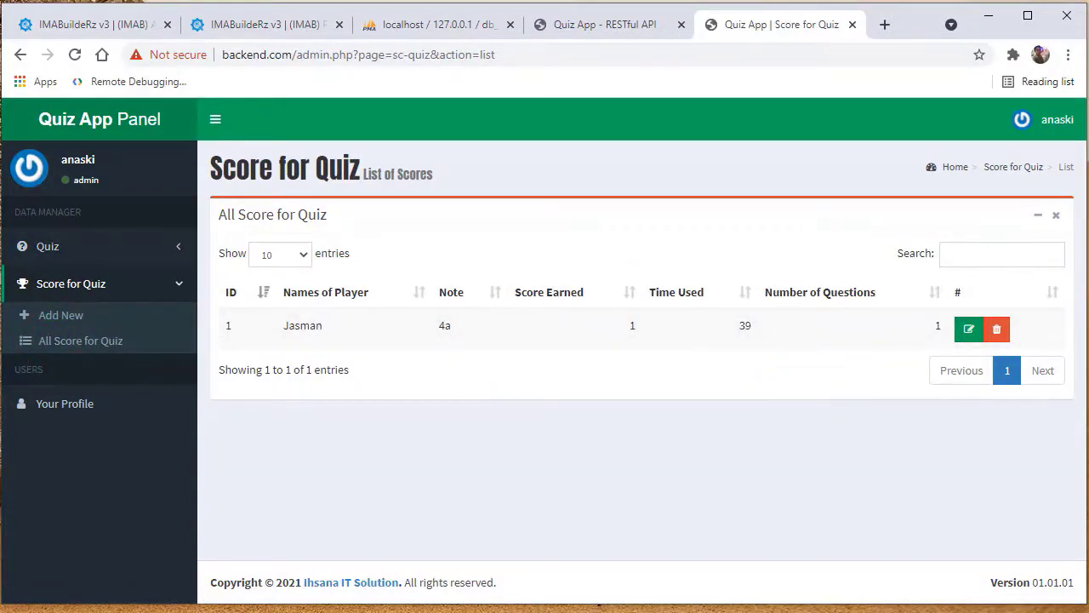
# Step: Switch to phpMyAdmin and import the prepared questions by running the copied SQL on the db_quiz_app database
pyautogui.click(433, 24)
pyautogui.click(131, 134)
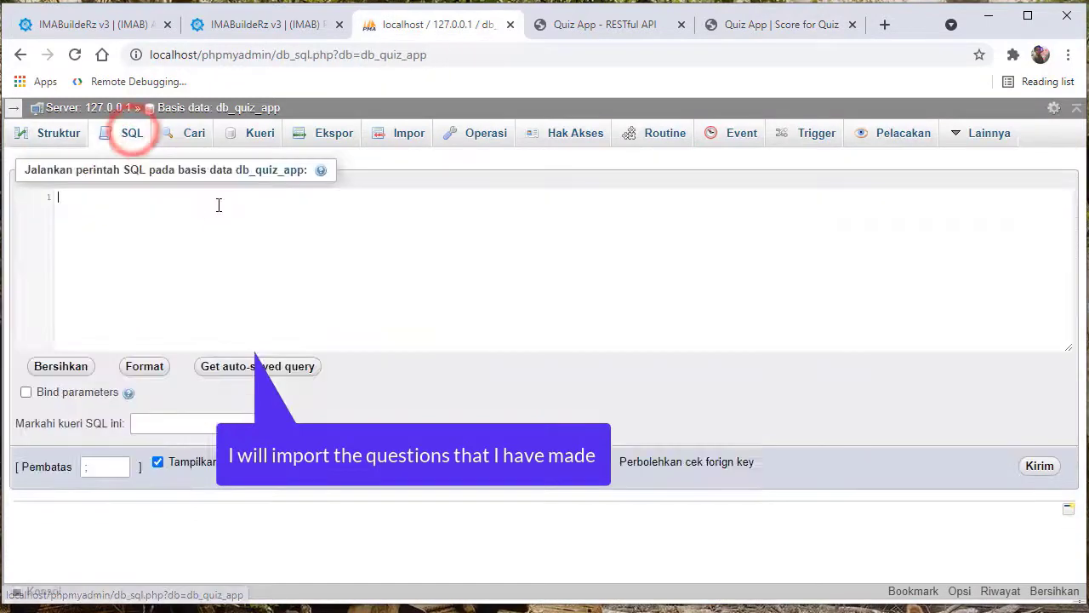
pyautogui.click(209, 219)
pyautogui.hotkey('ctrl', 'v')
pyautogui.click(1050, 469)
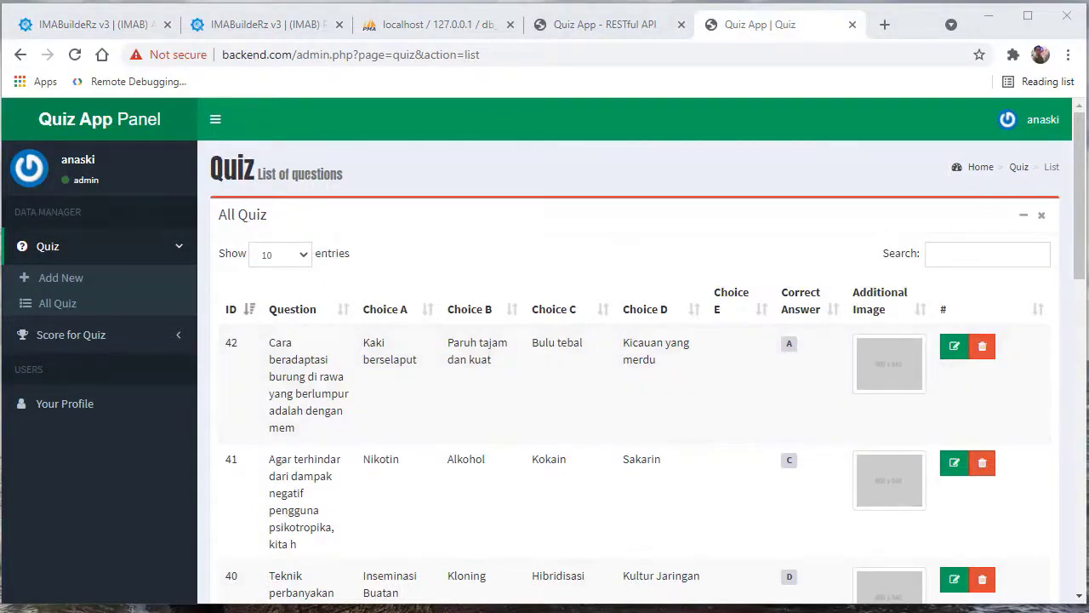
# Step: Look through the imported questions in the All Quiz list of the admin panel
pyautogui.click(659, 429)
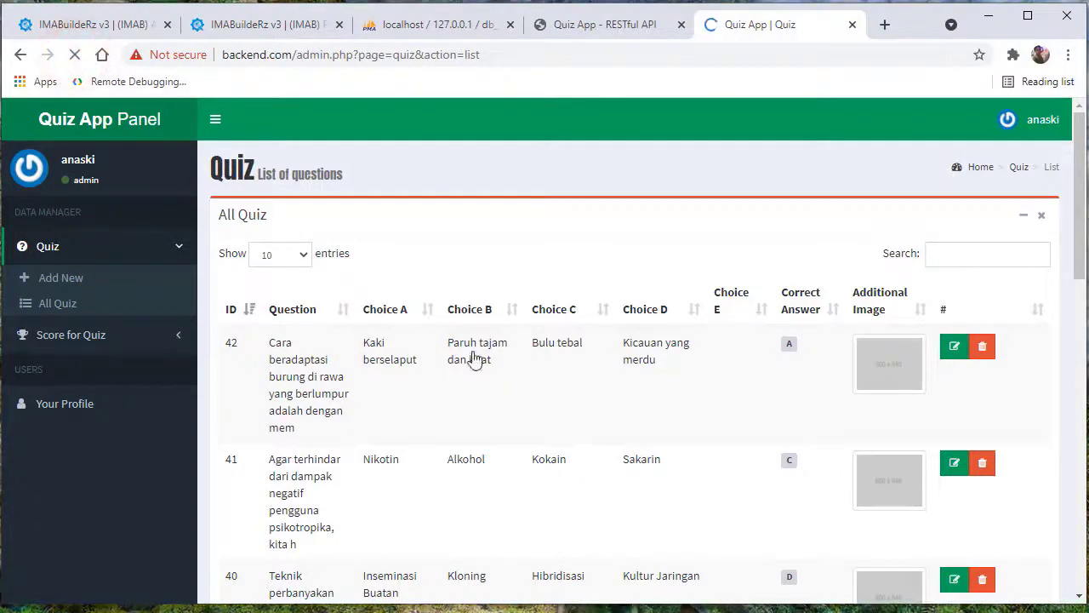
pyautogui.scroll(-5, 542, 421)
pyautogui.scroll(5, 664, 423)
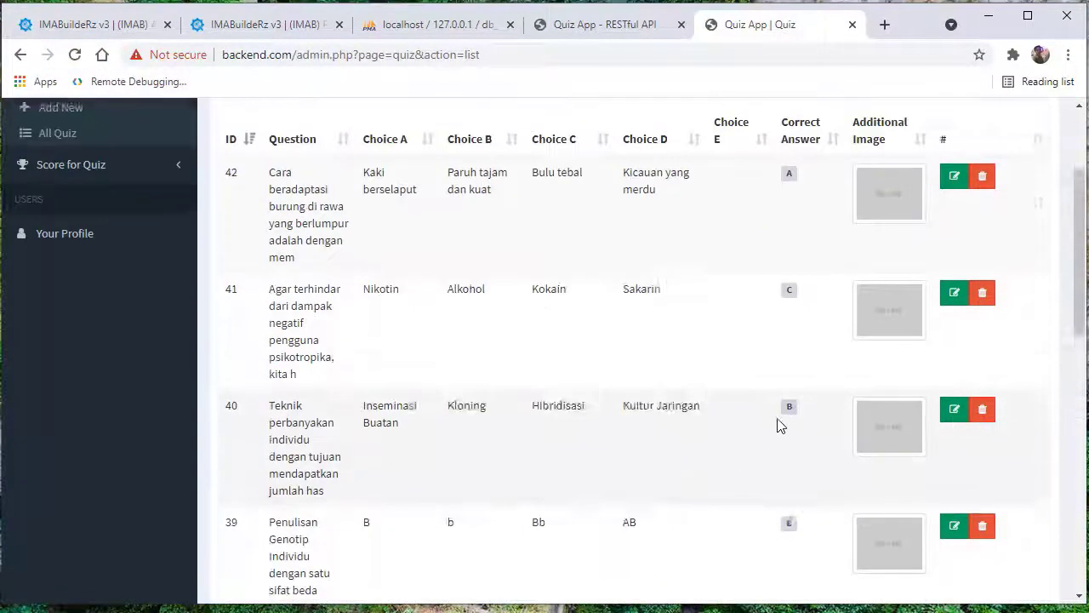
# Step: Open question 42 for editing, look through its question text and choices, and go back to the list
pyautogui.click(952, 349)
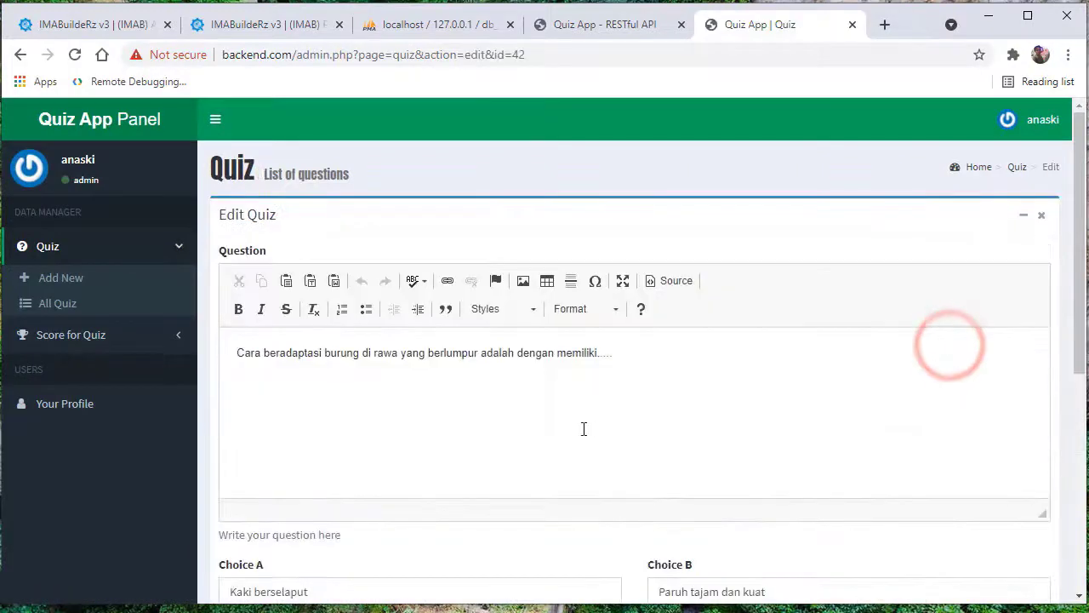
pyautogui.scroll(-5, 561, 432)
pyautogui.scroll(5, 558, 433)
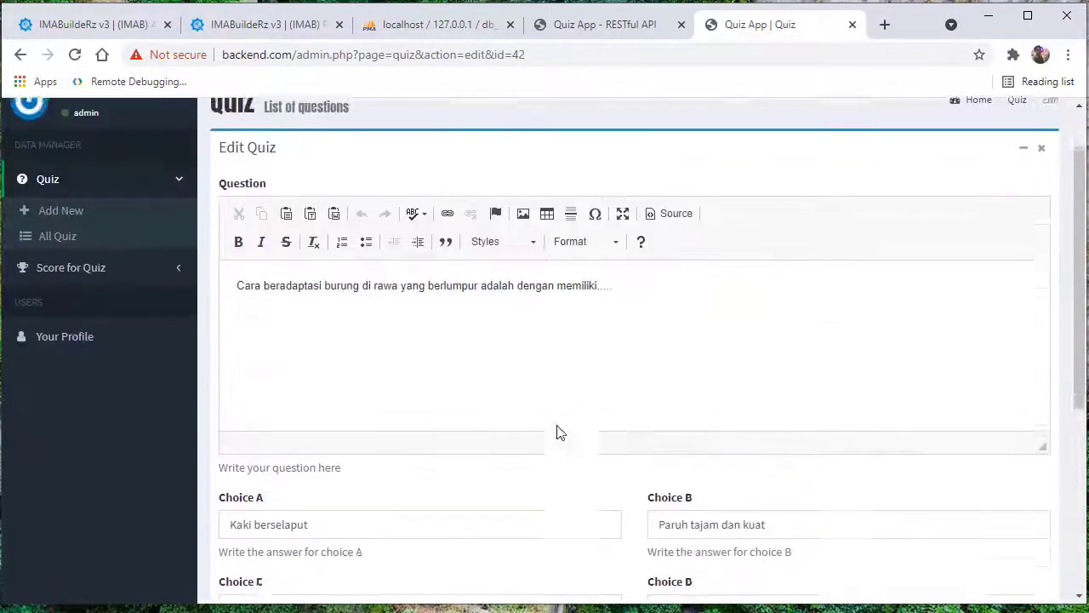
pyautogui.click(20, 54)
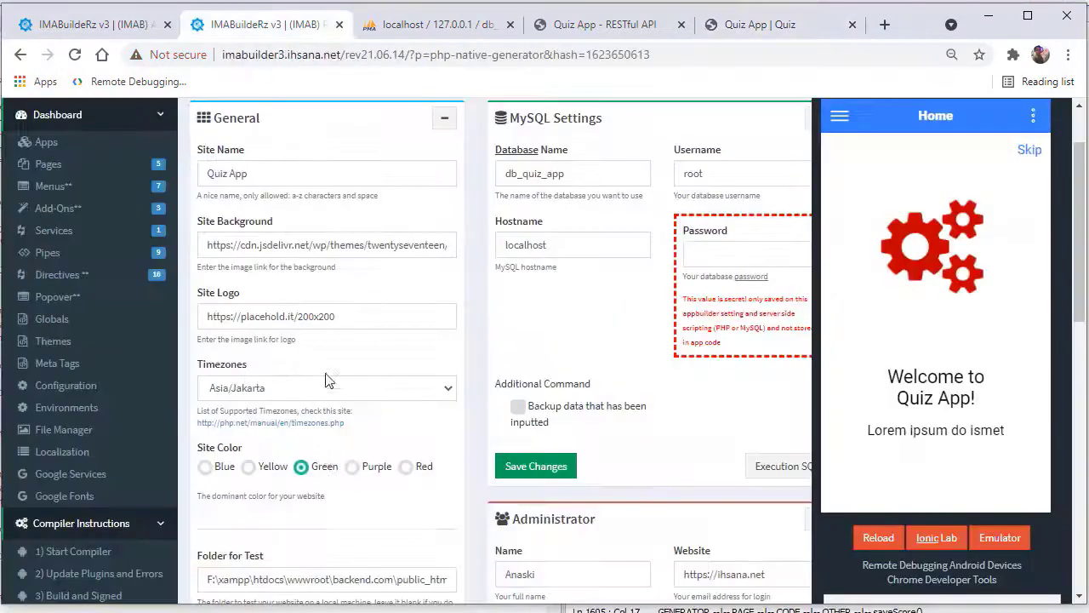
# Step: Clear the User File URL in the PHP Native Generator's General settings and save the changes
pyautogui.scroll(-3, 352, 437)
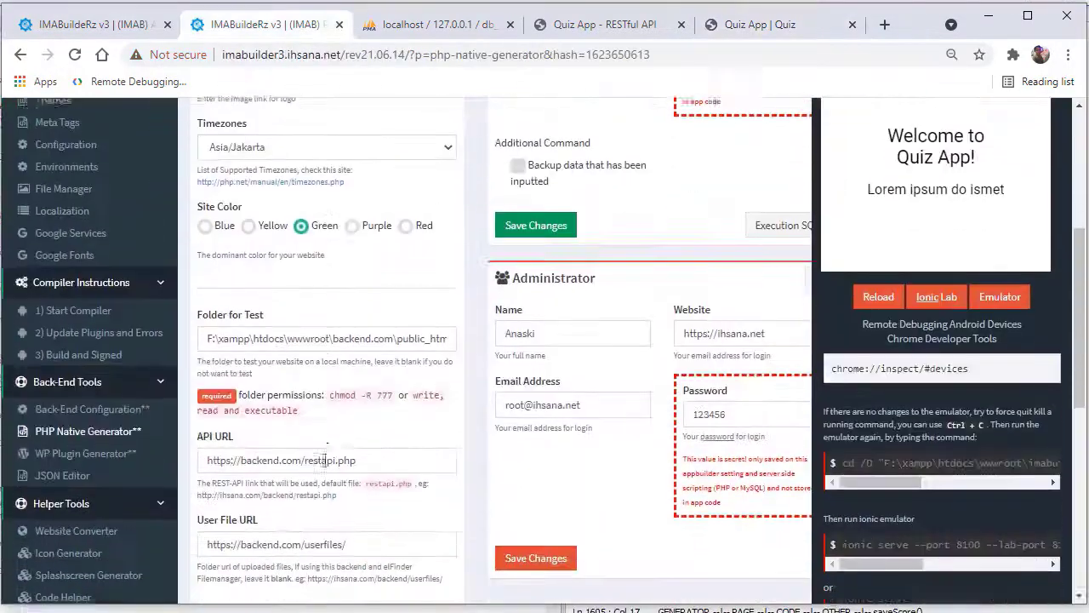
pyautogui.tripleClick(380, 530)
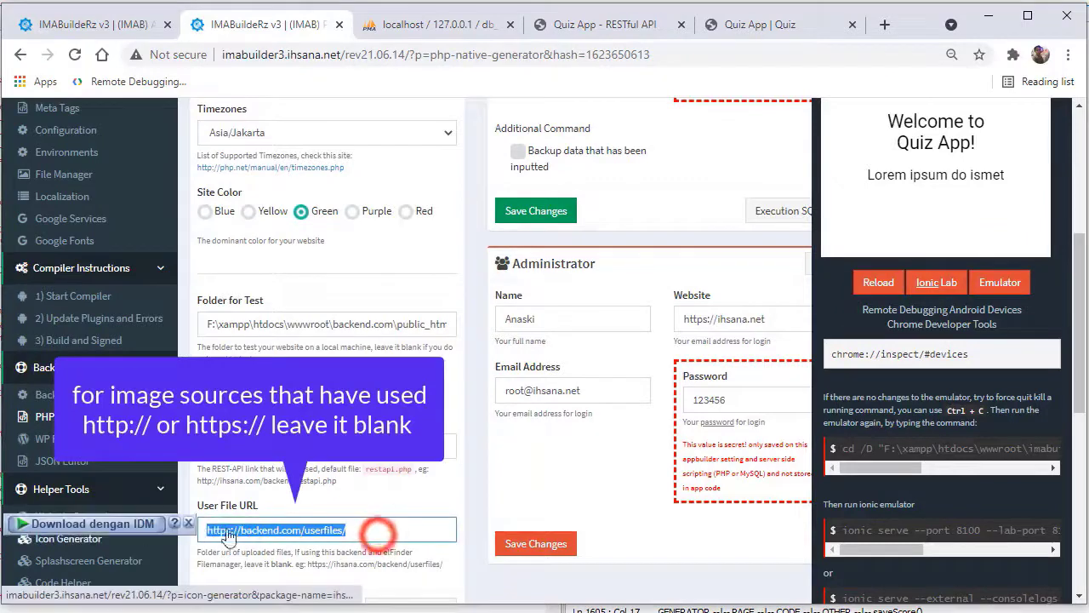
pyautogui.press('BackSpace')
pyautogui.scroll(-2, 303, 440)
pyautogui.click(239, 441)
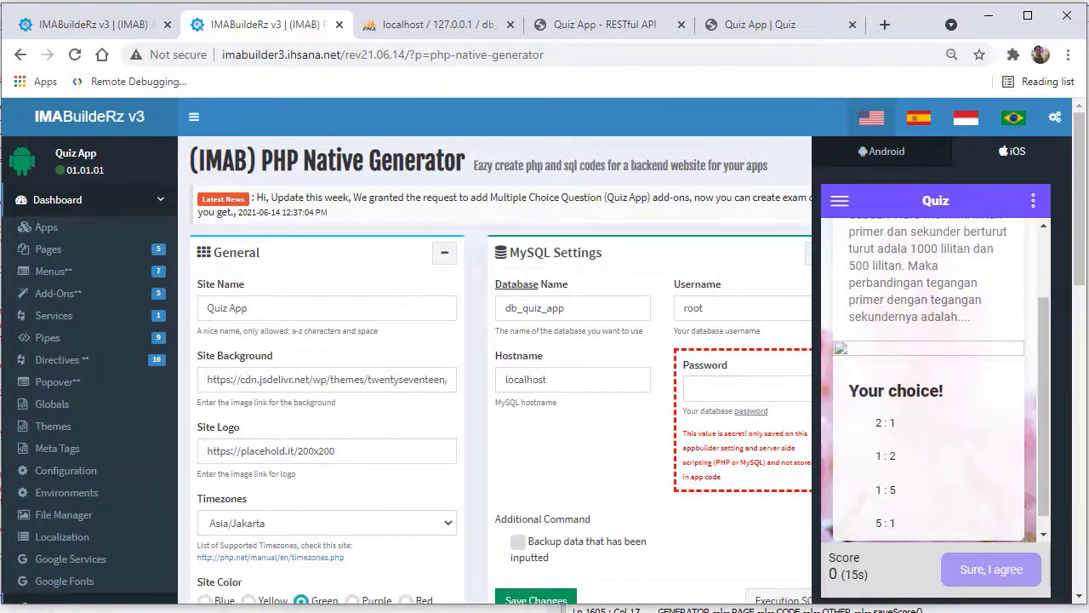
# Step: Switch to the edit page of question 1 in the admin panel and check the file browser for its additional image
pyautogui.hotkey('alt', 'Tab')
pyautogui.scroll(2, 578, 417)
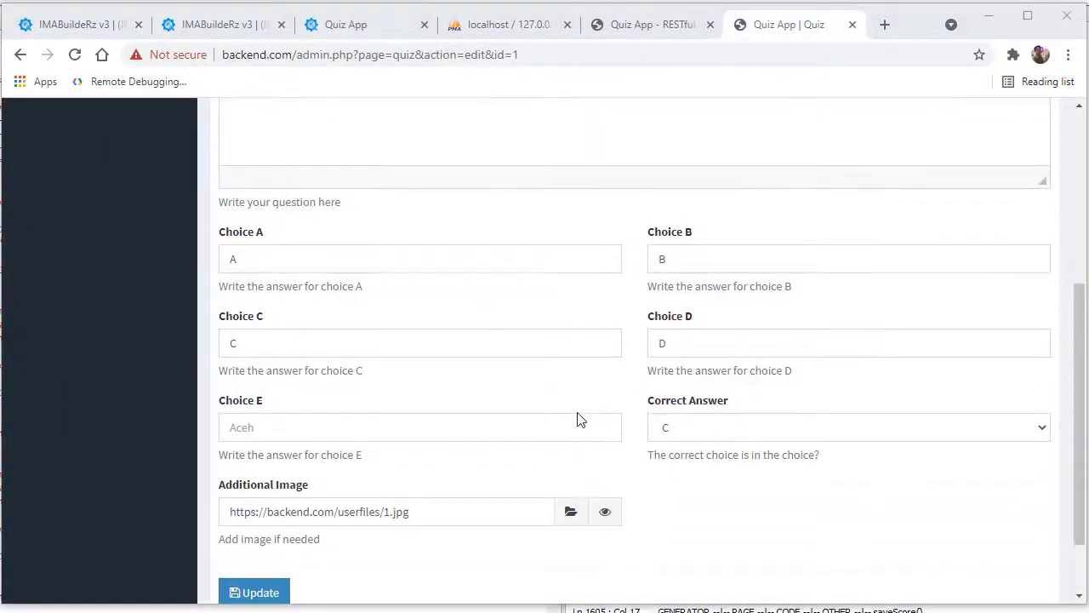
pyautogui.scroll(-2, 562, 409)
pyautogui.click(432, 422)
pyautogui.click(570, 426)
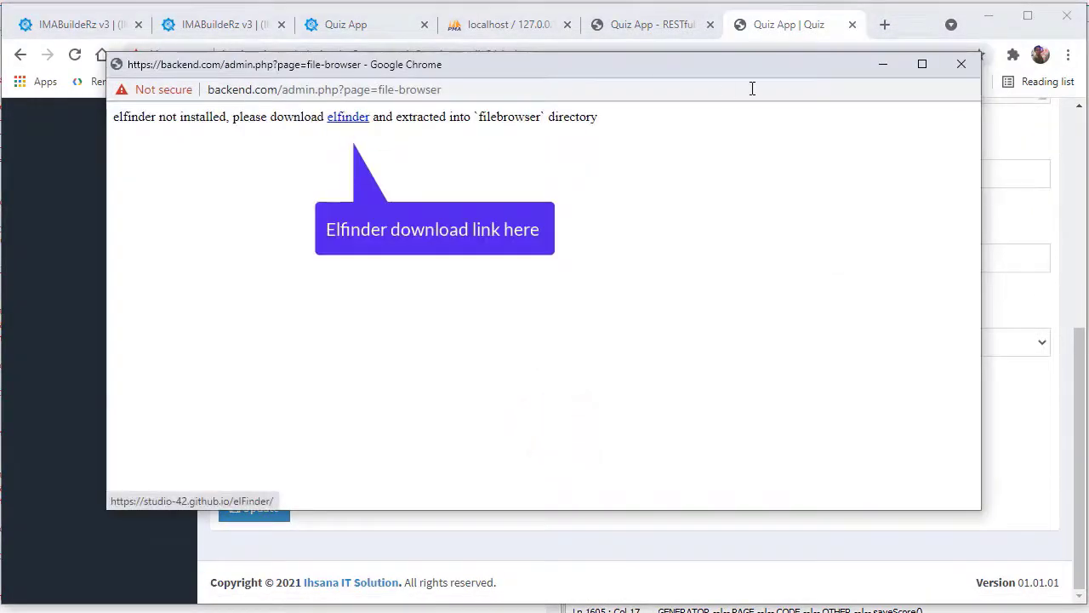
pyautogui.click(961, 64)
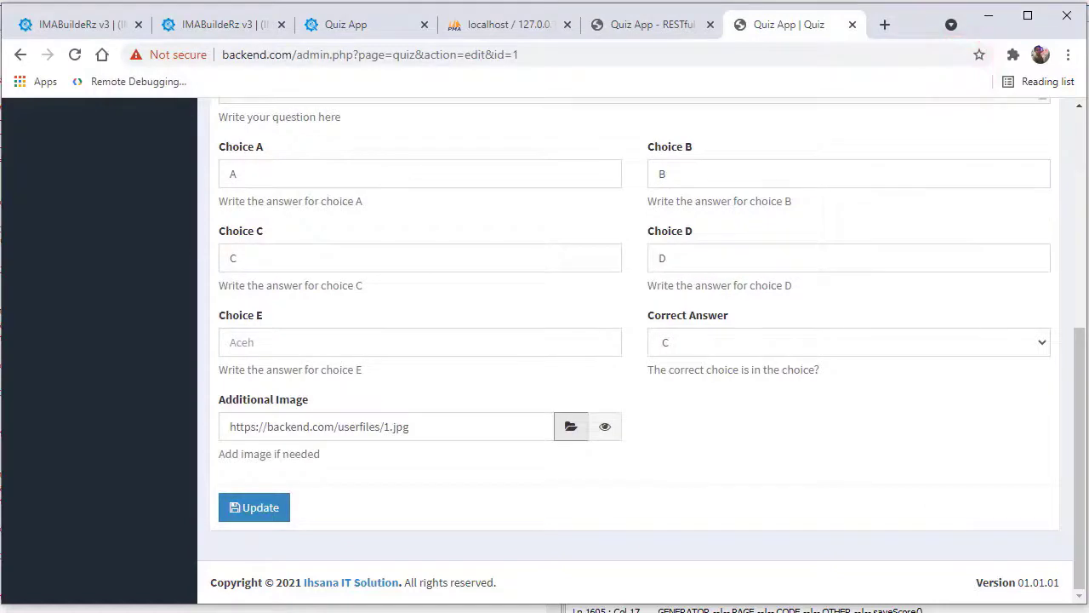
# Step: Switch to the public_html folder in File Explorer and open elFinder-2.1.59.zip at its inner elFinder-2.1.59 folder
pyautogui.hotkey('alt', 'Tab')
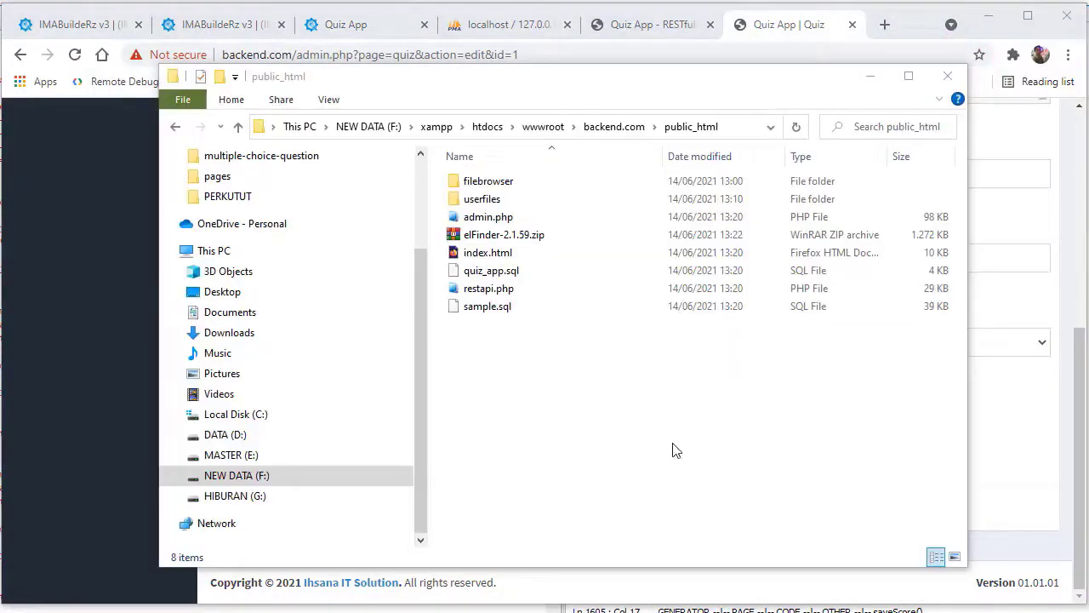
pyautogui.click(727, 459)
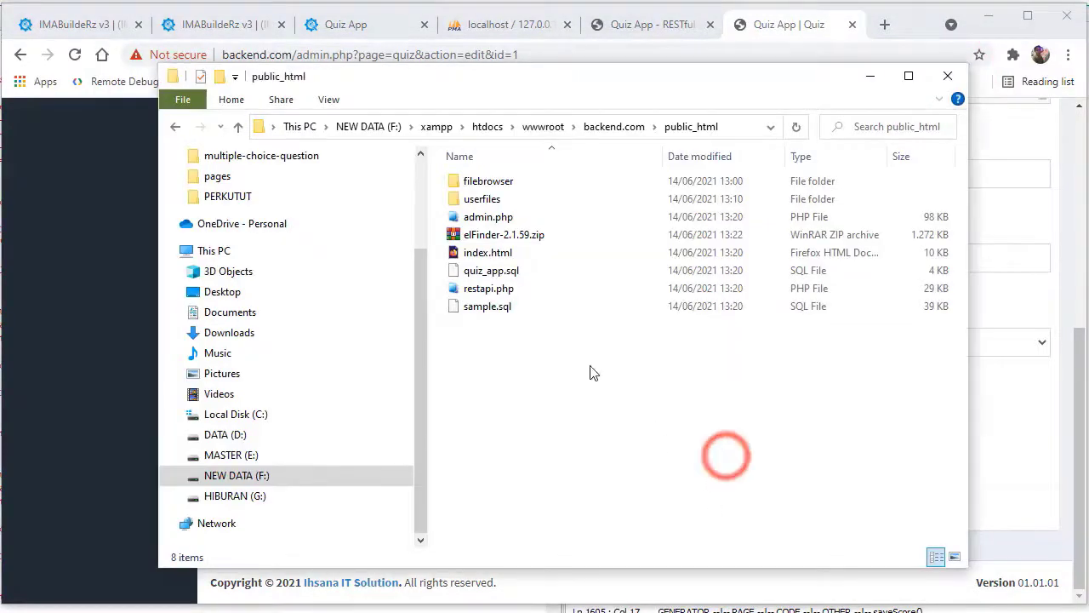
pyautogui.doubleClick(473, 234)
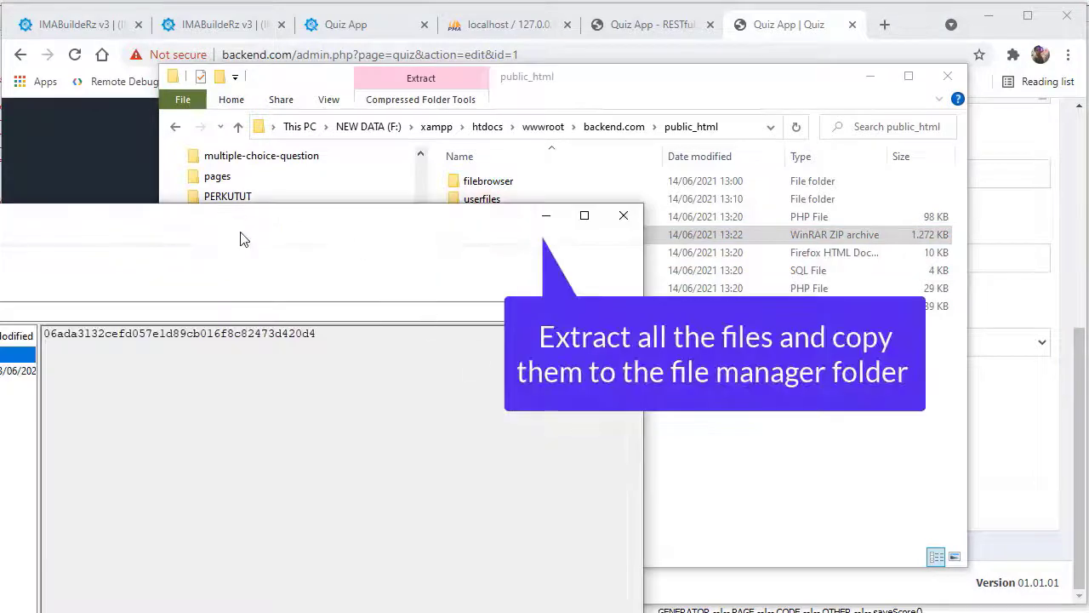
pyautogui.click(239, 228)
pyautogui.doubleClick(111, 394)
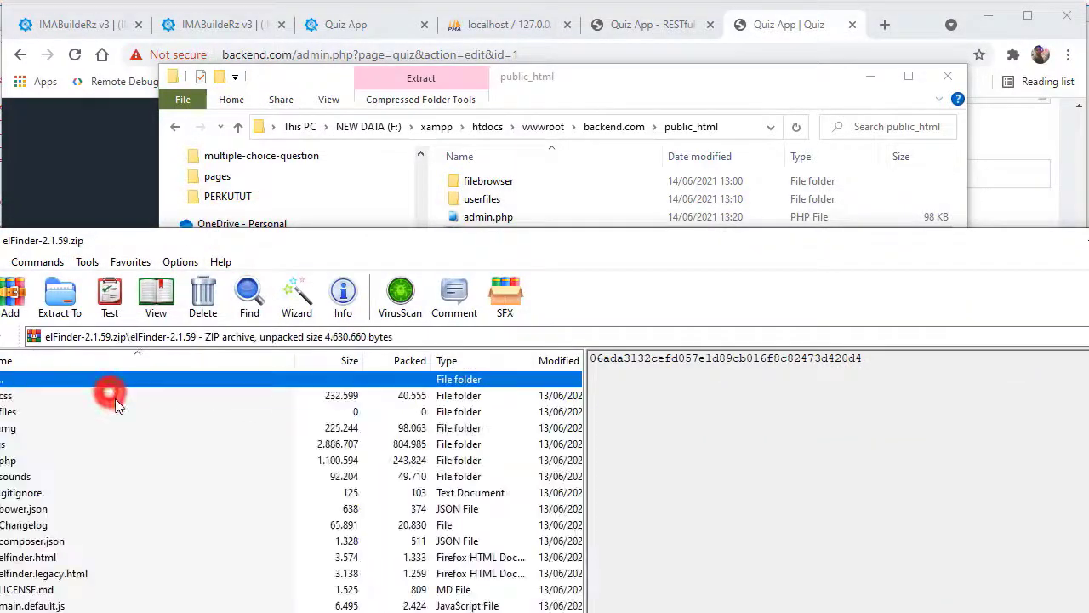
pyautogui.moveTo(678, 252); pyautogui.dragTo(1039, 316)
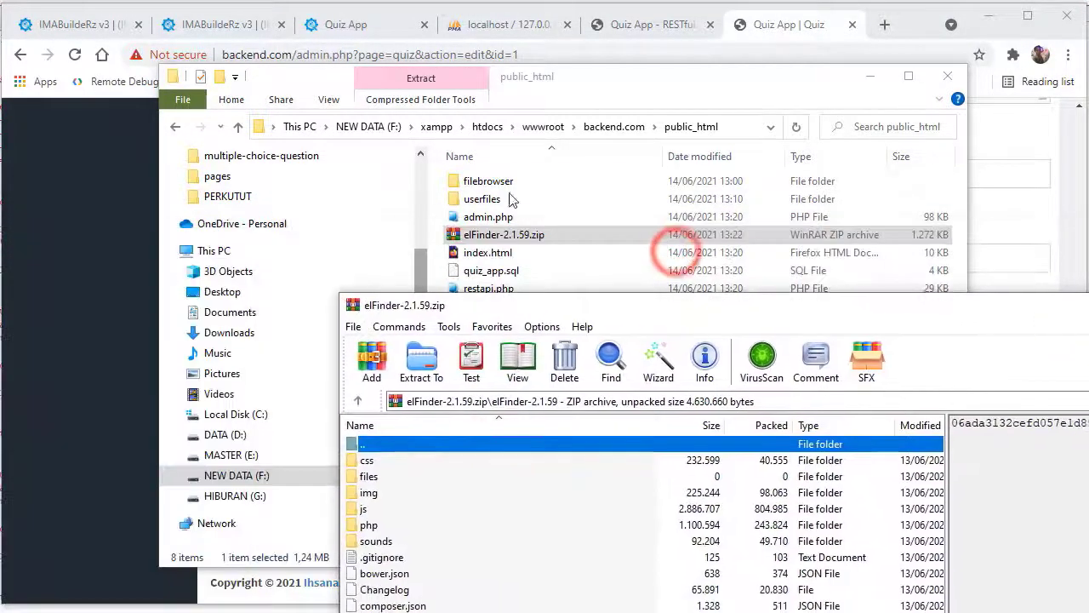
# Step: Extract all the contents of the archive's elFinder-2.1.59 folder into the filebrowser folder and close the archive
pyautogui.doubleClick(466, 185)
pyautogui.click(997, 328)
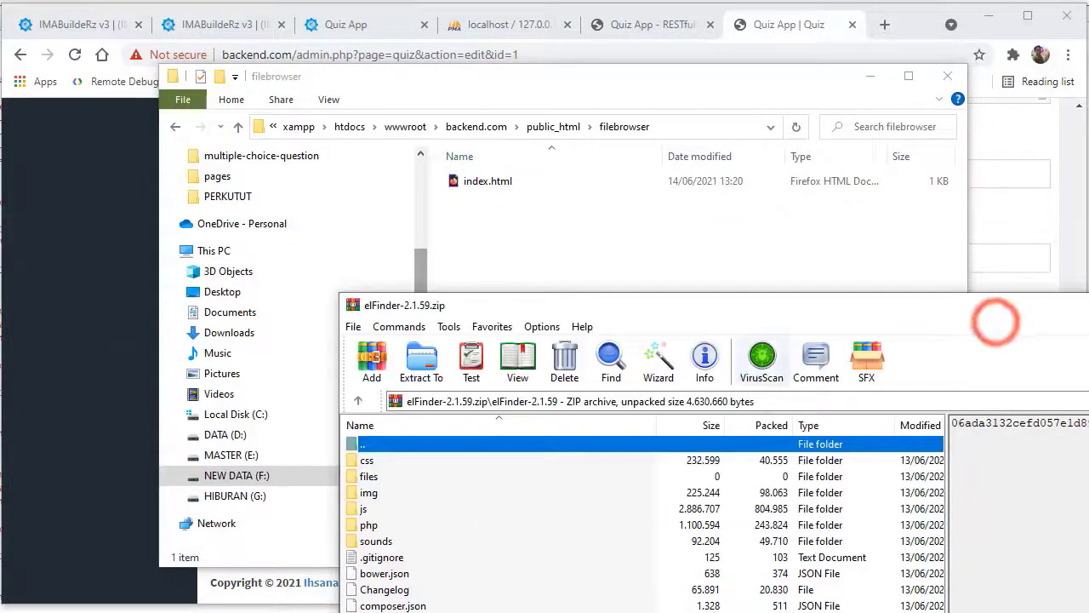
pyautogui.moveTo(378, 606); pyautogui.dragTo(370, 460)
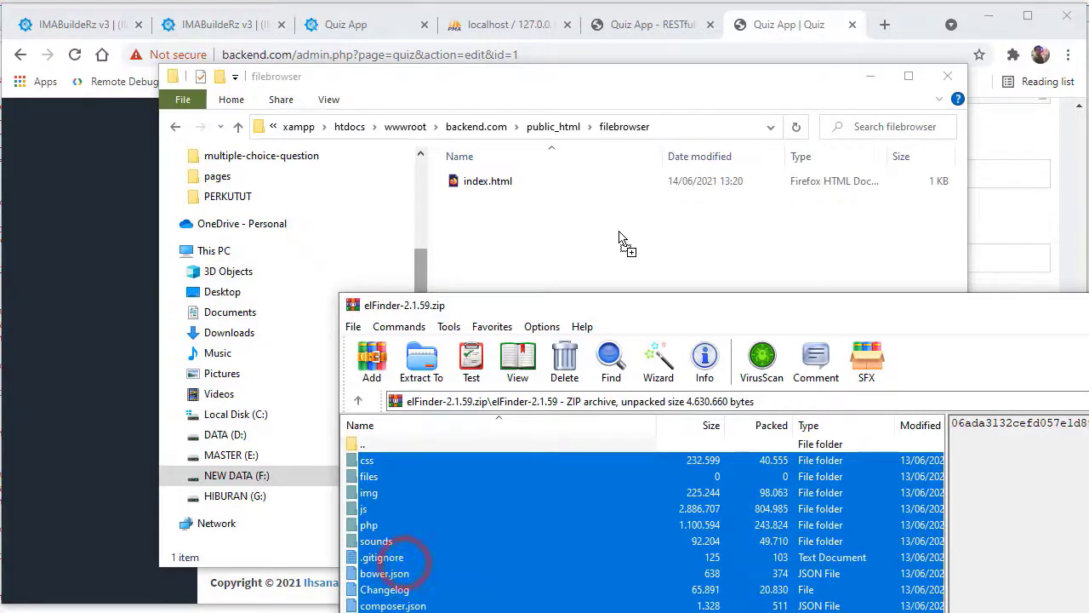
pyautogui.moveTo(619, 239); pyautogui.dragTo(627, 243)
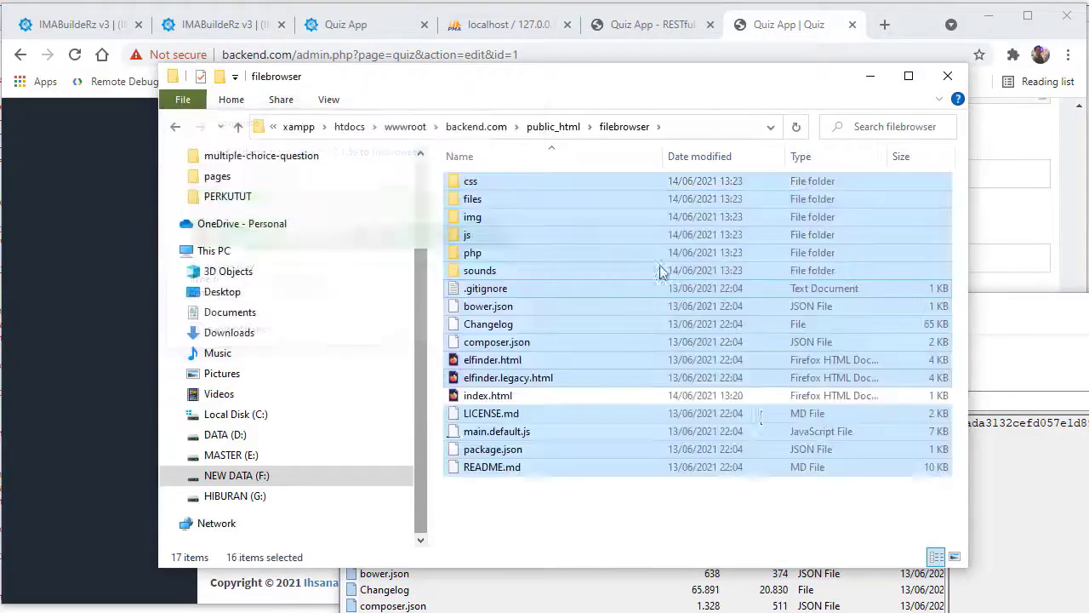
pyautogui.click(1082, 340)
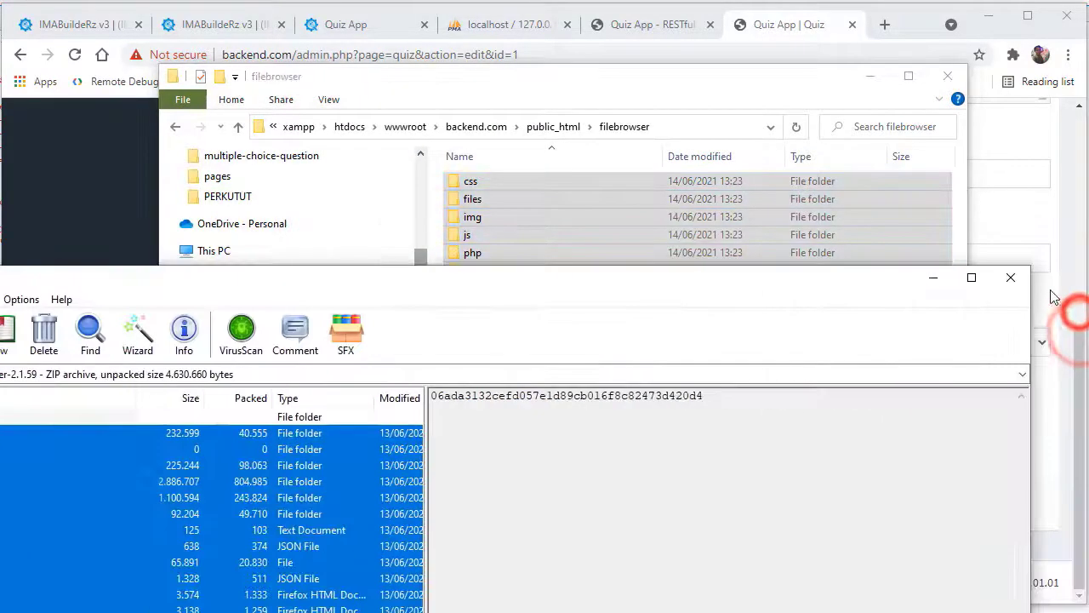
pyautogui.click(1016, 280)
pyautogui.click(612, 485)
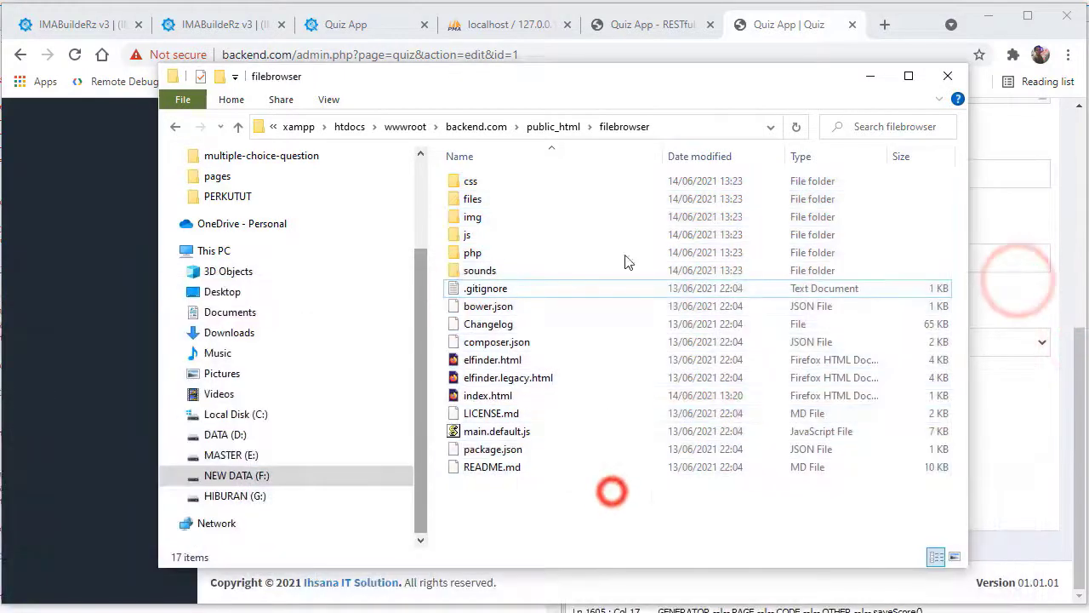
# Step: Delete elFinder-2.1.59.zip from the public_html folder
pyautogui.click(553, 126)
pyautogui.click(493, 234)
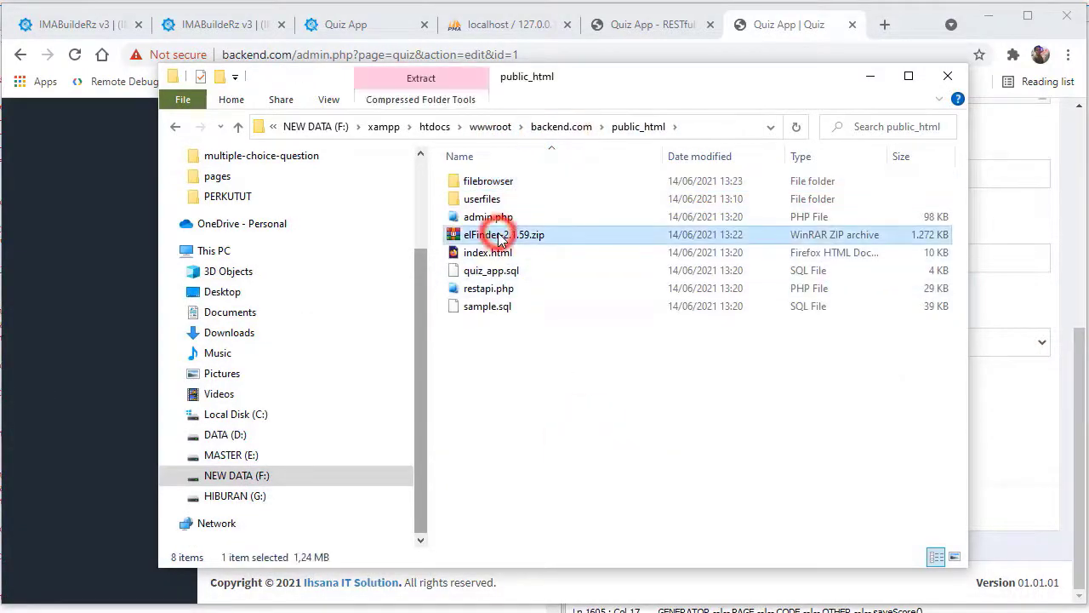
pyautogui.press('Delete')
pyautogui.press('Return')
pyautogui.click(594, 443)
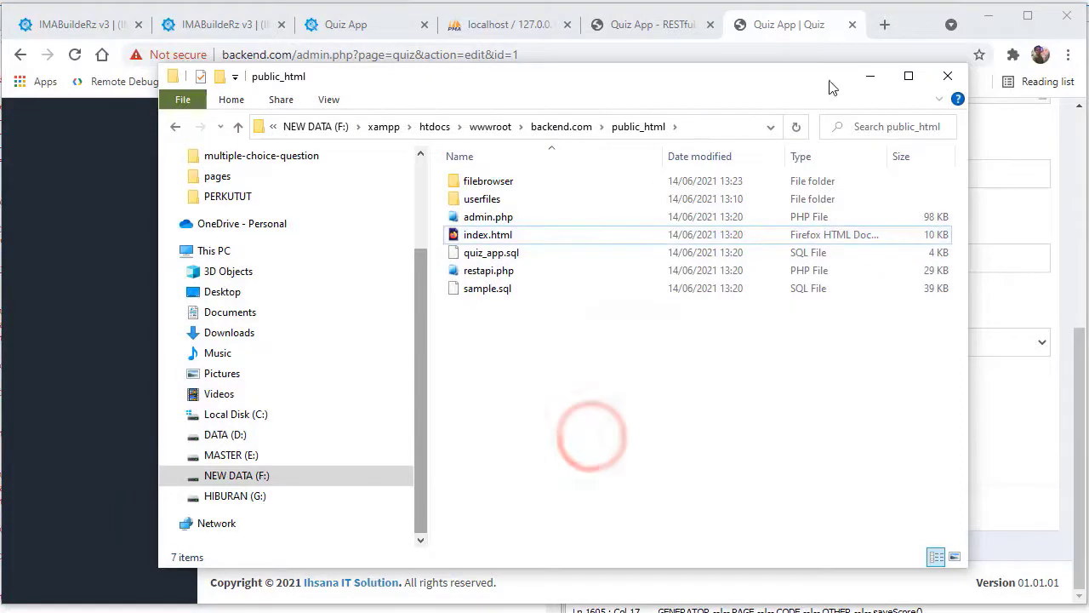
# Step: Back in the admin panel, choose 1.jpg from userfiles as question 1's additional image and update the question
pyautogui.click(913, 25)
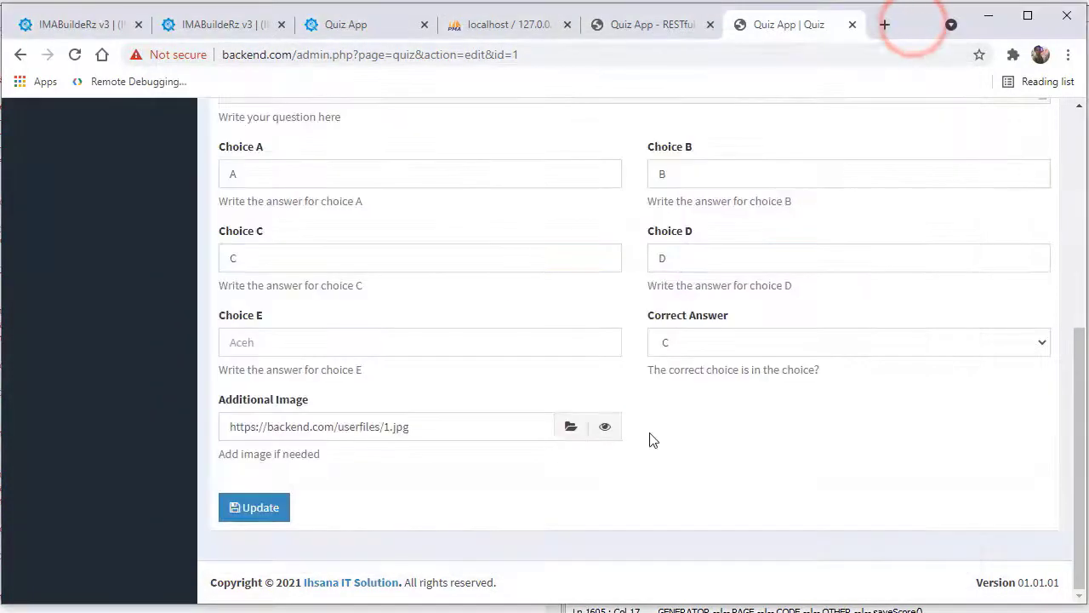
pyautogui.click(571, 428)
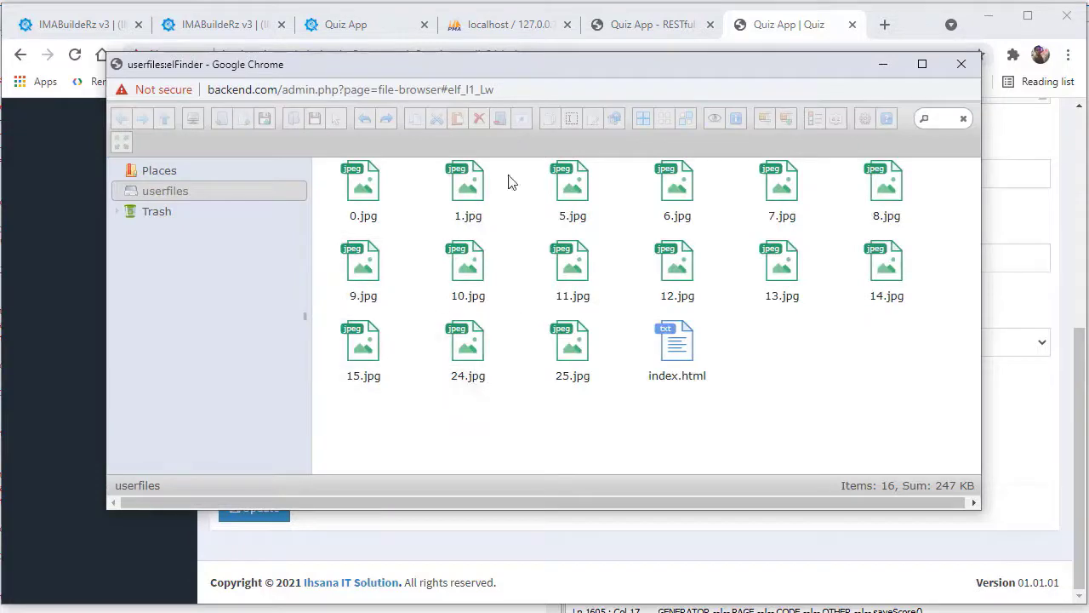
pyautogui.moveTo(531, 70); pyautogui.dragTo(530, 126)
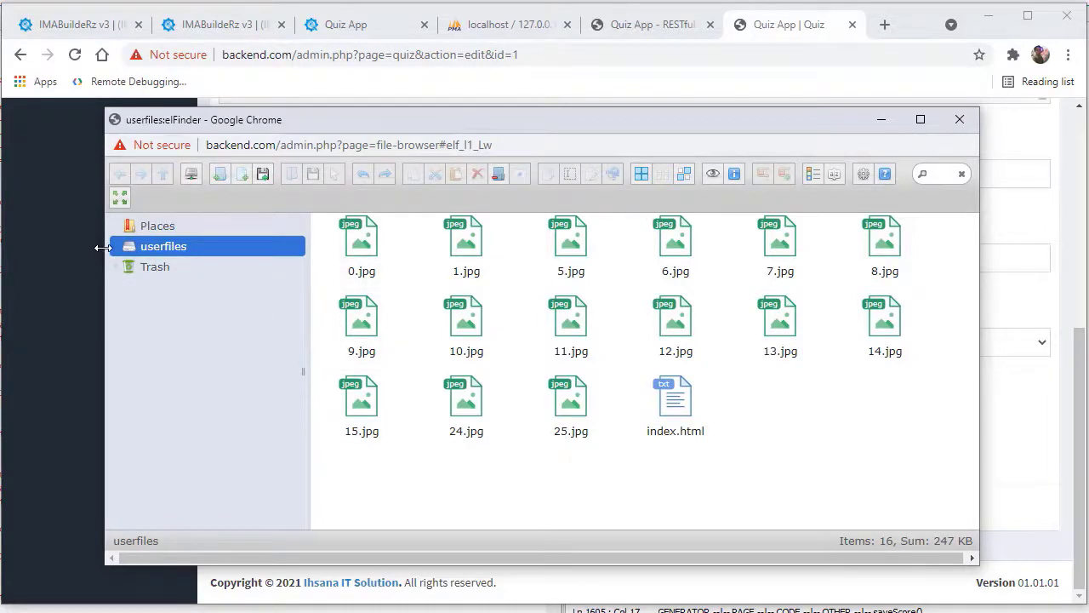
pyautogui.moveTo(102, 246); pyautogui.dragTo(227, 213)
pyautogui.doubleClick(565, 261)
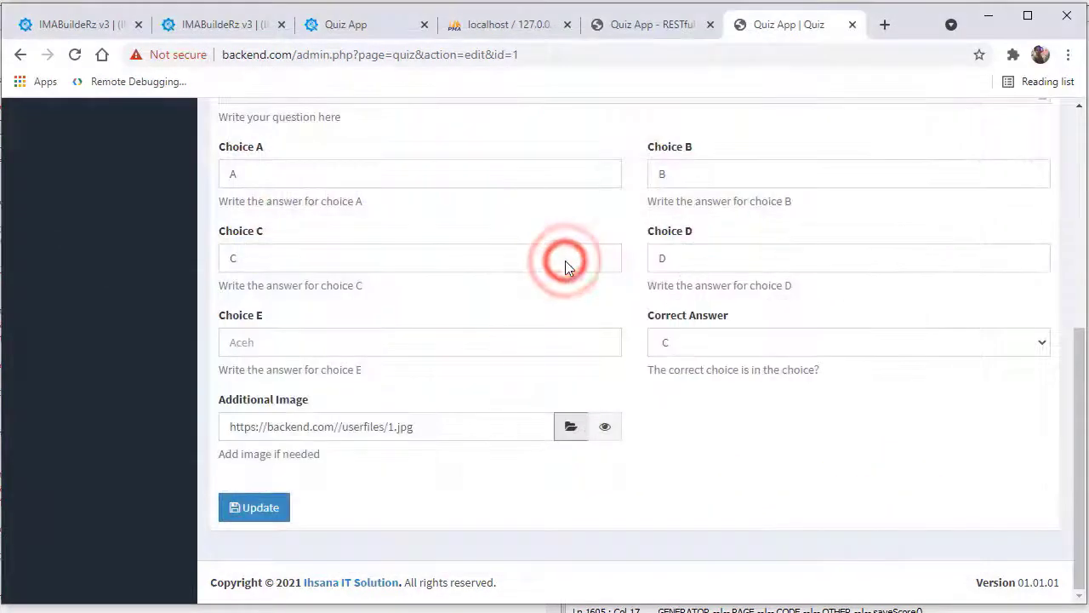
pyautogui.click(251, 515)
pyautogui.scroll(-5, 422, 473)
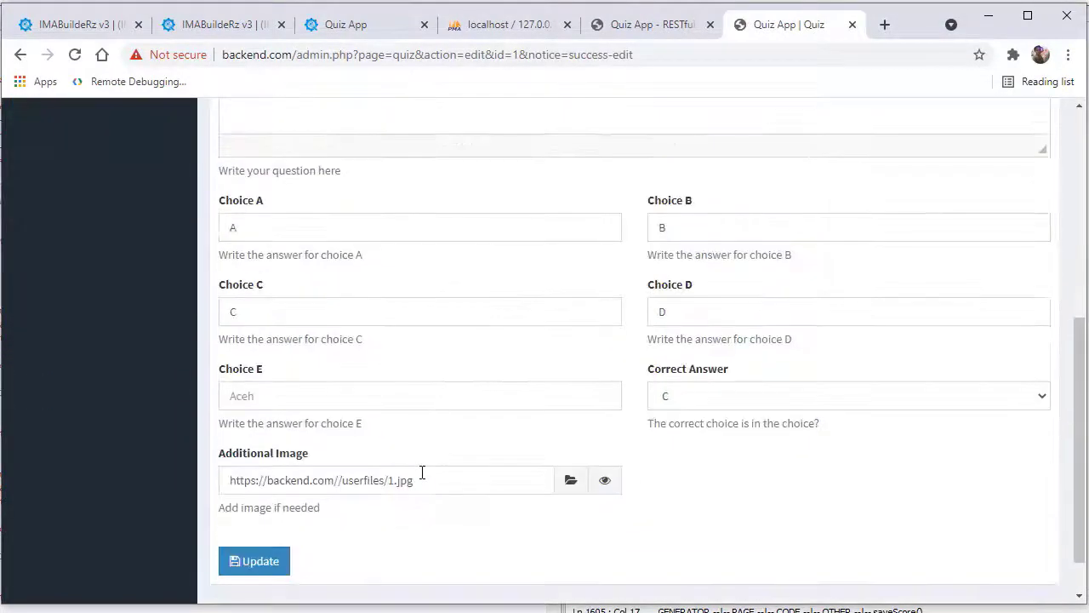
pyautogui.scroll(5, 422, 473)
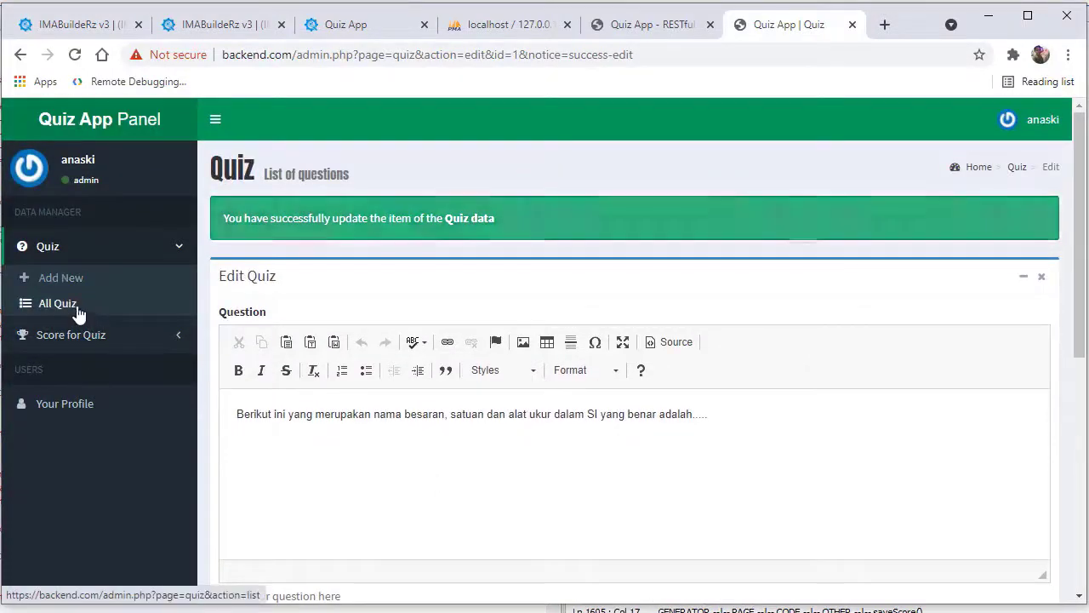
# Step: Look through pages 5 and 4 of the All Quiz list to check the questions' additional images
pyautogui.click(78, 308)
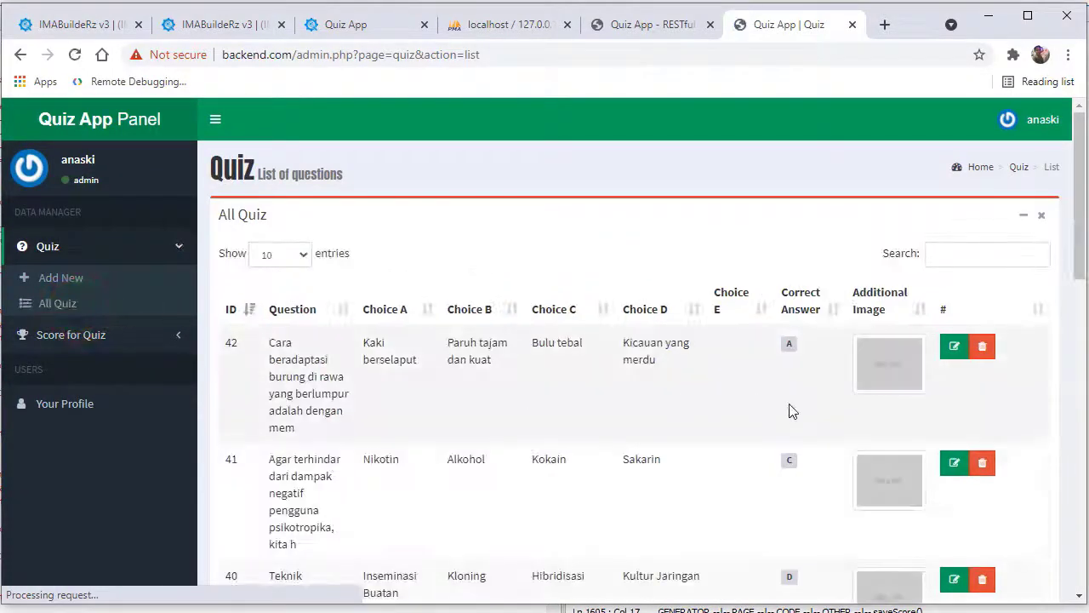
pyautogui.scroll(-10, 814, 437)
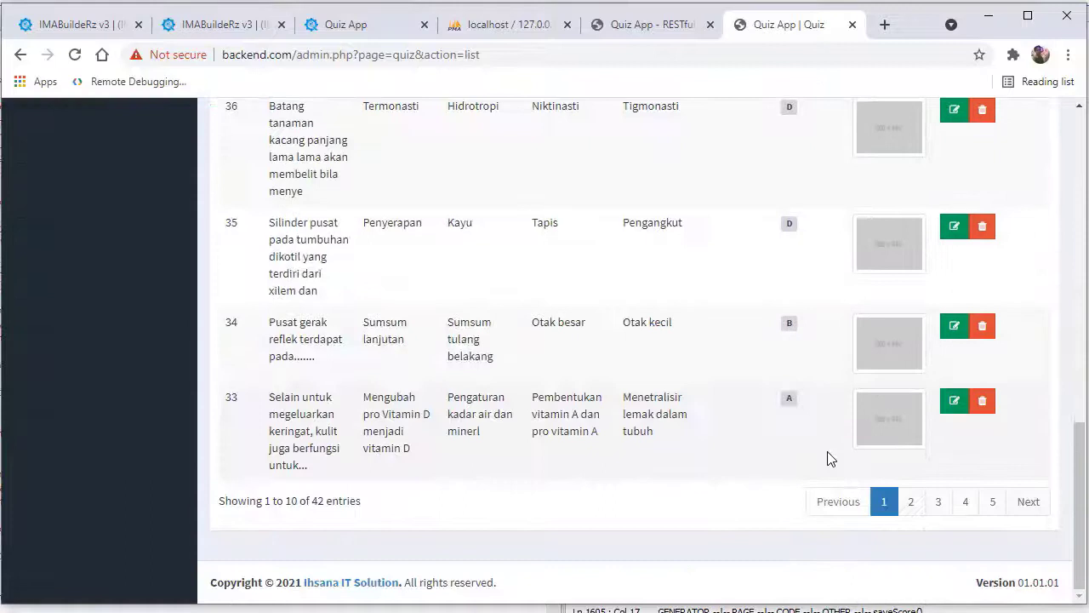
pyautogui.click(992, 501)
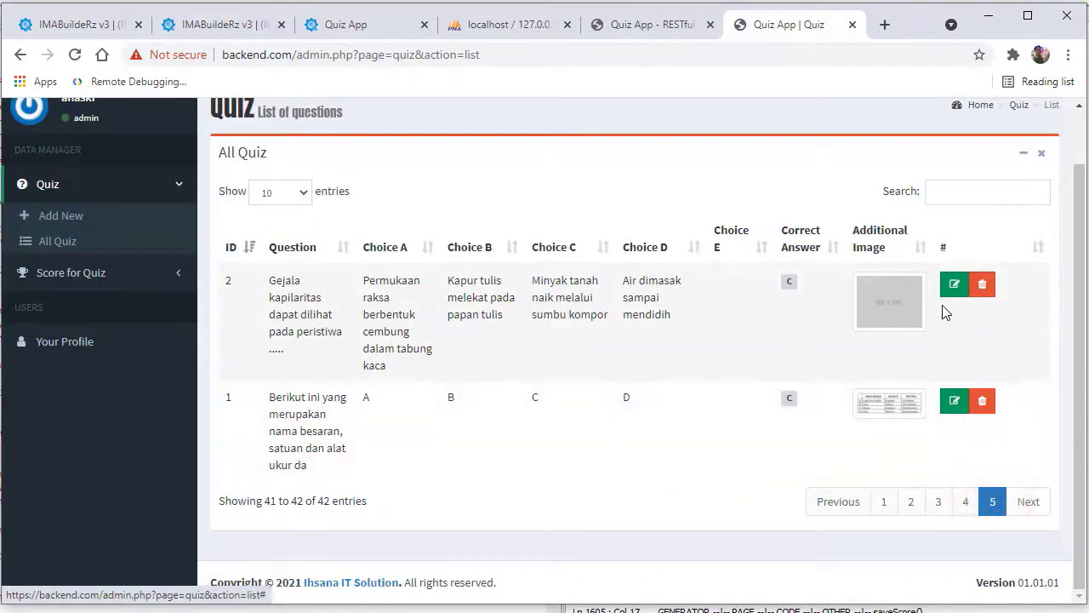
pyautogui.click(966, 502)
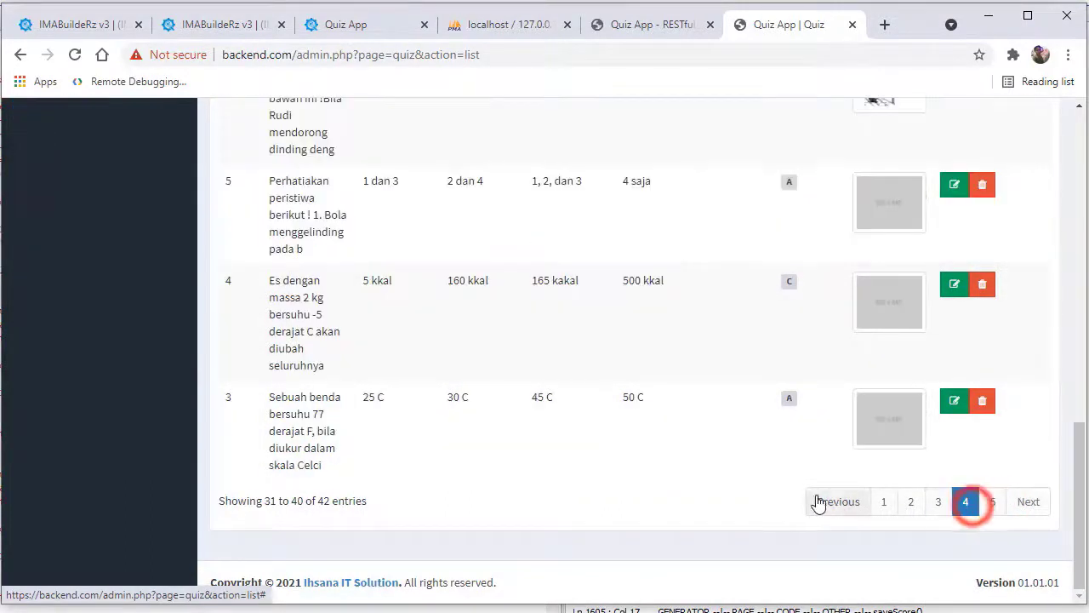
pyautogui.scroll(2, 800, 501)
pyautogui.scroll(1, 939, 356)
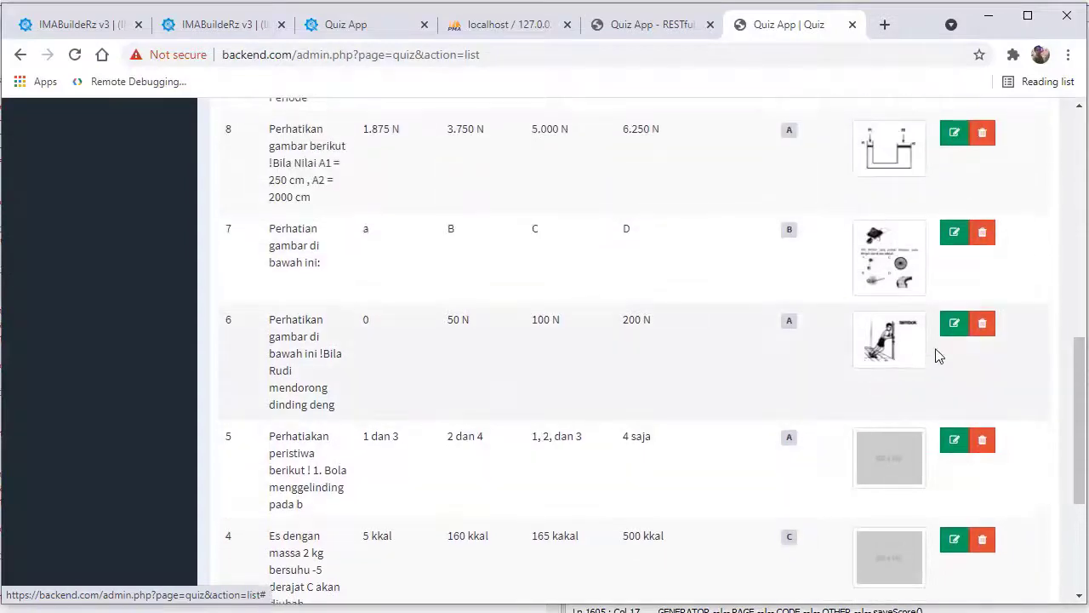
# Step: Check question 6's additional image field on its edit page, then open and close its file browser
pyautogui.scroll(-7, 644, 462)
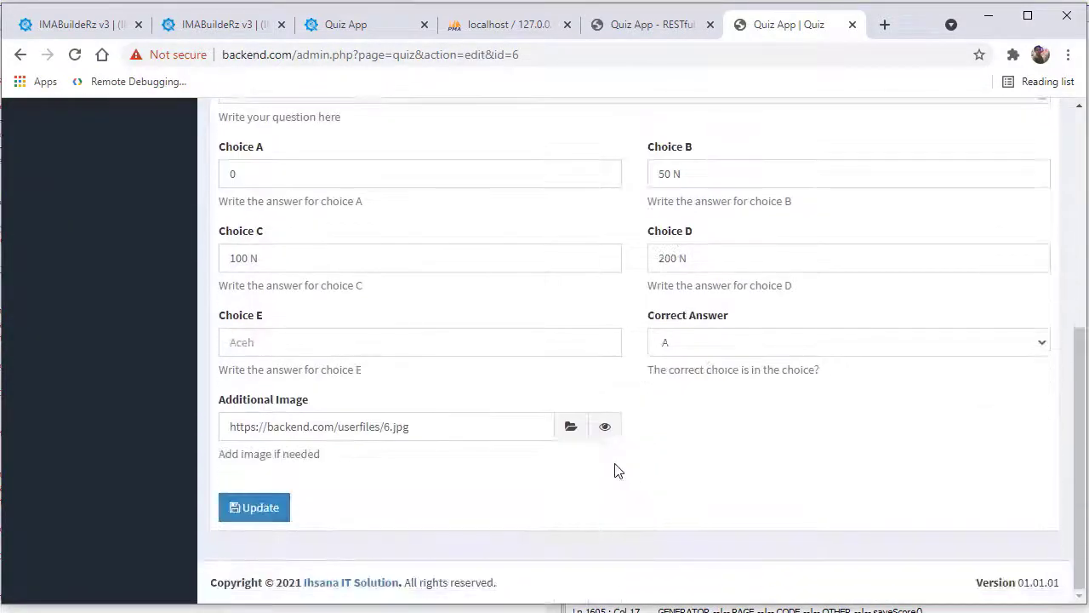
pyautogui.click(571, 426)
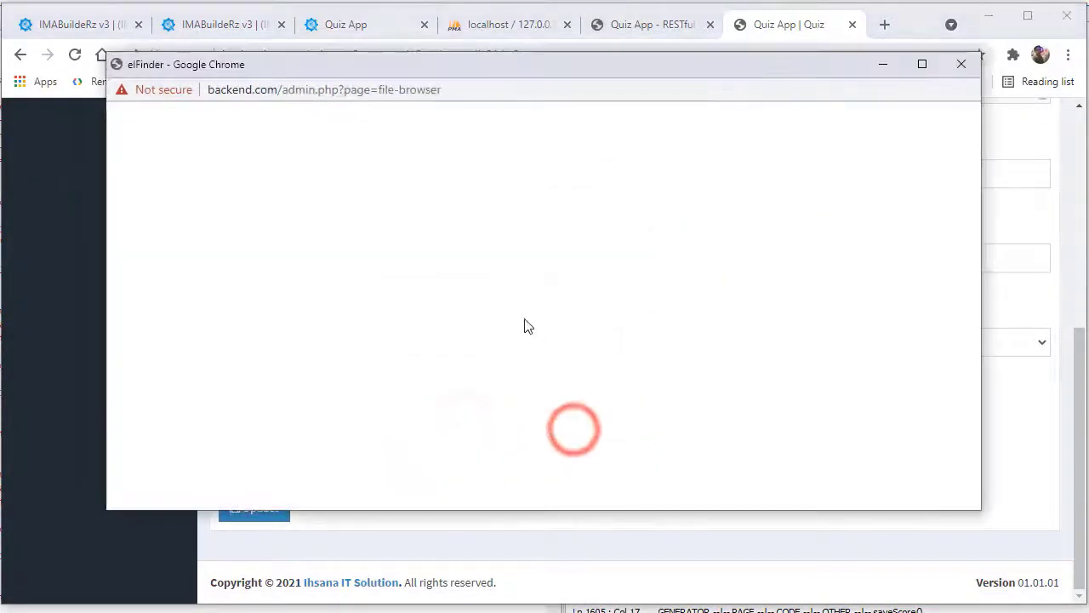
pyautogui.click(957, 64)
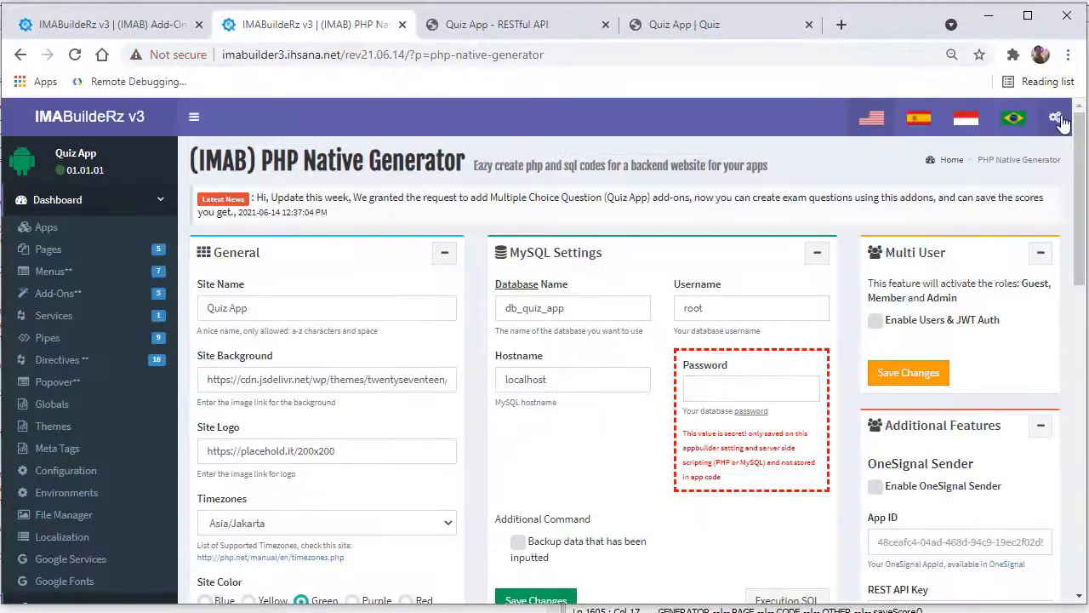
# Step: Return to the PHP Native Generator page, show the app preview, and open its Quiz page to view a question's image and choices
pyautogui.click(1057, 119)
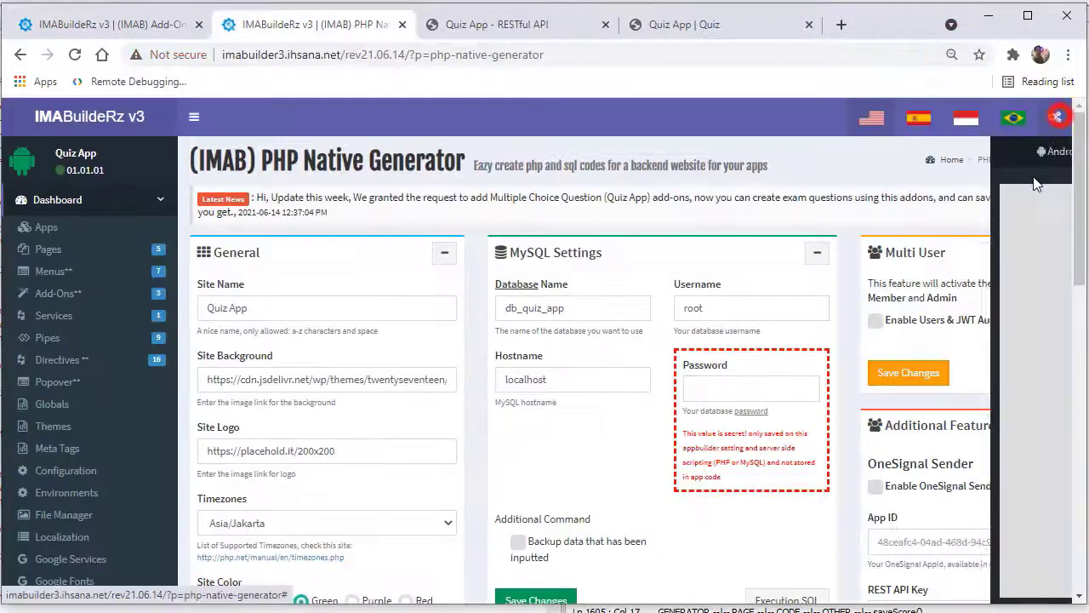
pyautogui.click(834, 201)
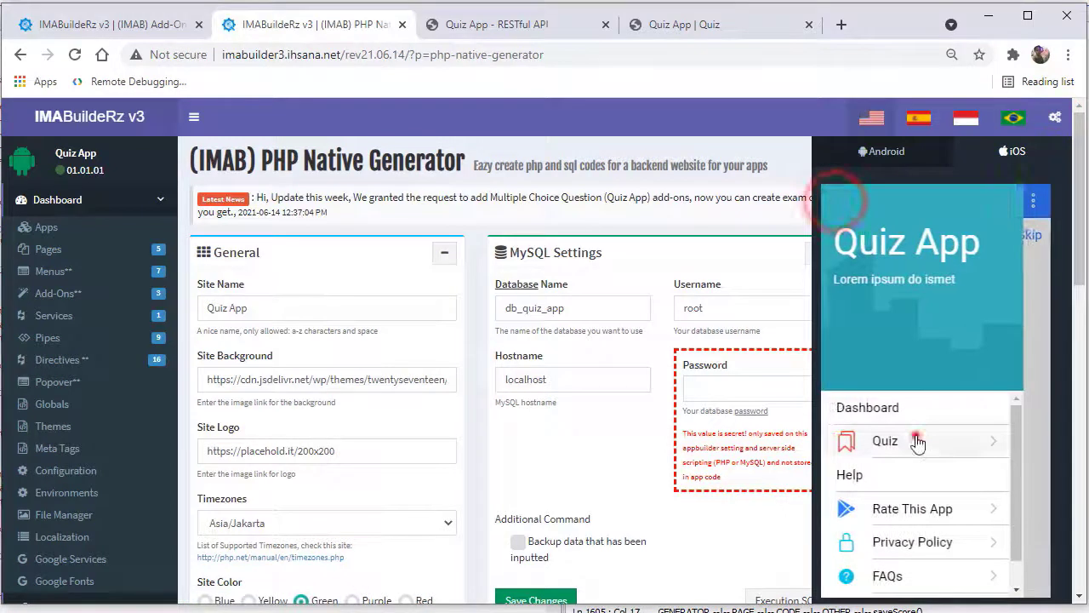
pyautogui.click(878, 441)
pyautogui.scroll(-3, 933, 432)
pyautogui.scroll(-3, 933, 431)
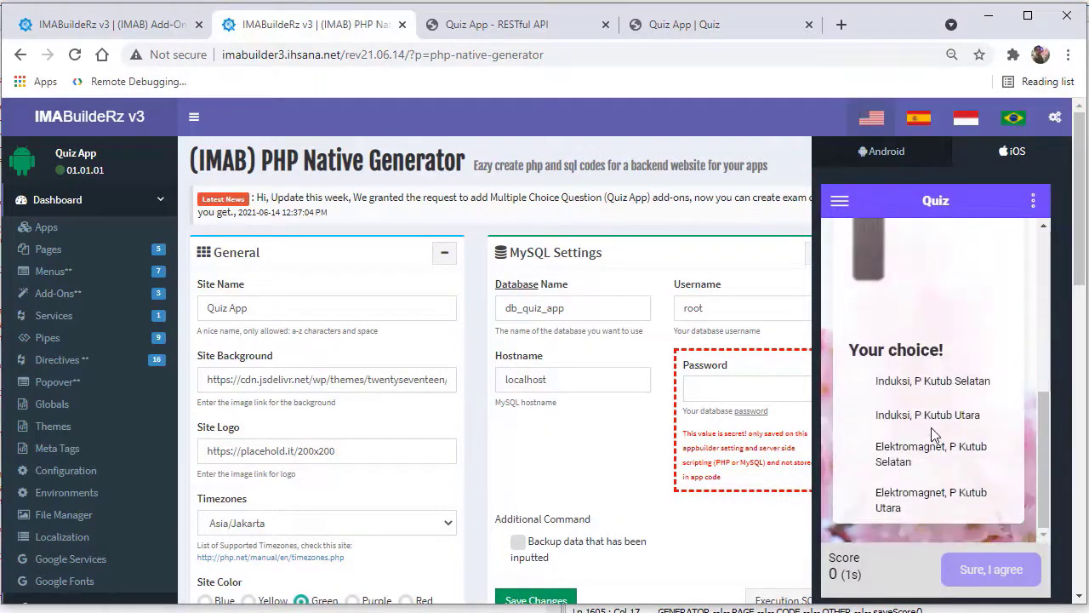
# Step: In the iOS preview, answer question 1 with "Elektromagnet, P Kutub Selatan" and question 2 with "Membesar", dismissing each result message
pyautogui.click(889, 411)
pyautogui.click(881, 449)
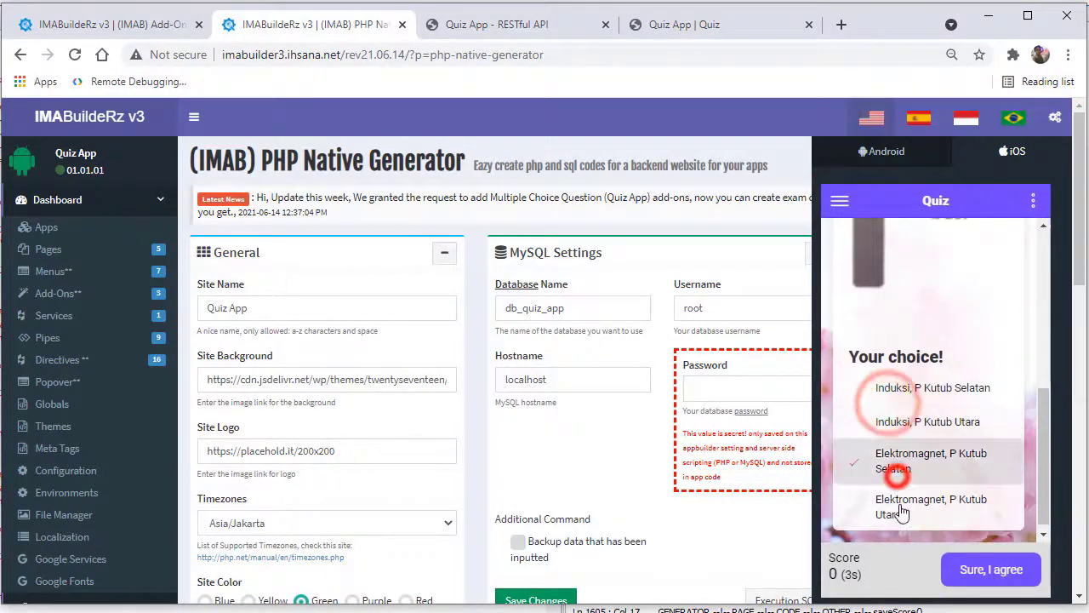
pyautogui.click(962, 570)
pyautogui.click(940, 451)
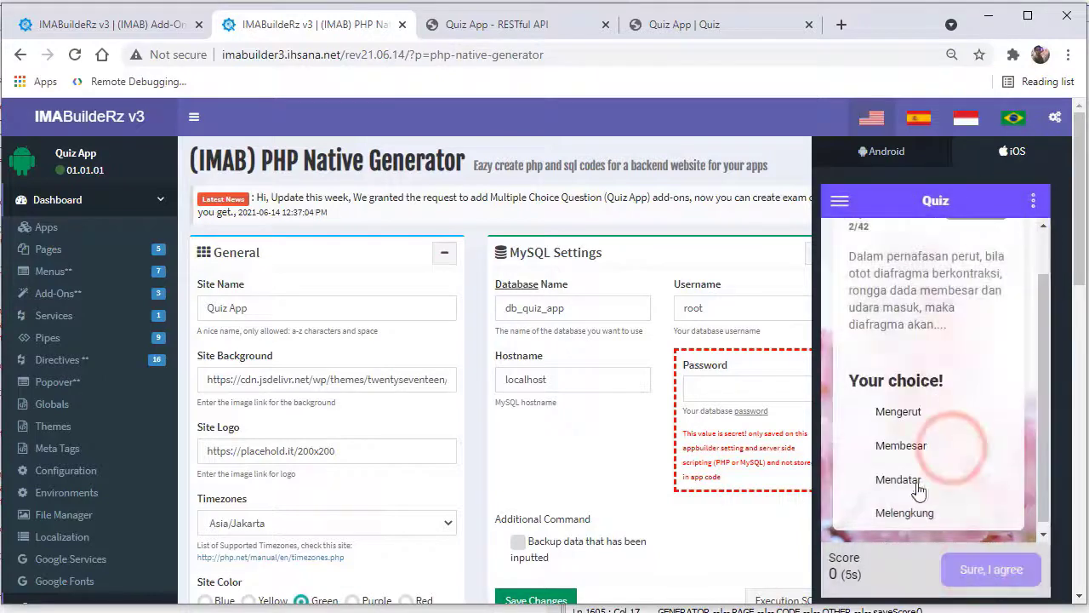
pyautogui.click(905, 440)
pyautogui.click(970, 570)
pyautogui.click(910, 438)
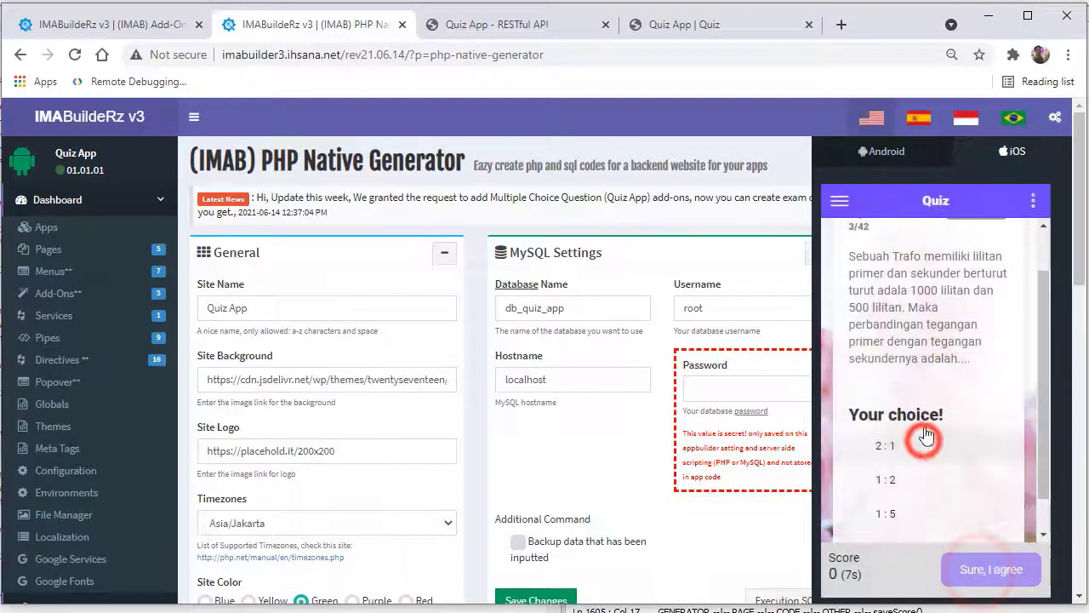
# Step: Answer question 3 in the iOS preview with "2 : 1" and dismiss the result message
pyautogui.scroll(1, 893, 425)
pyautogui.scroll(-2, 911, 306)
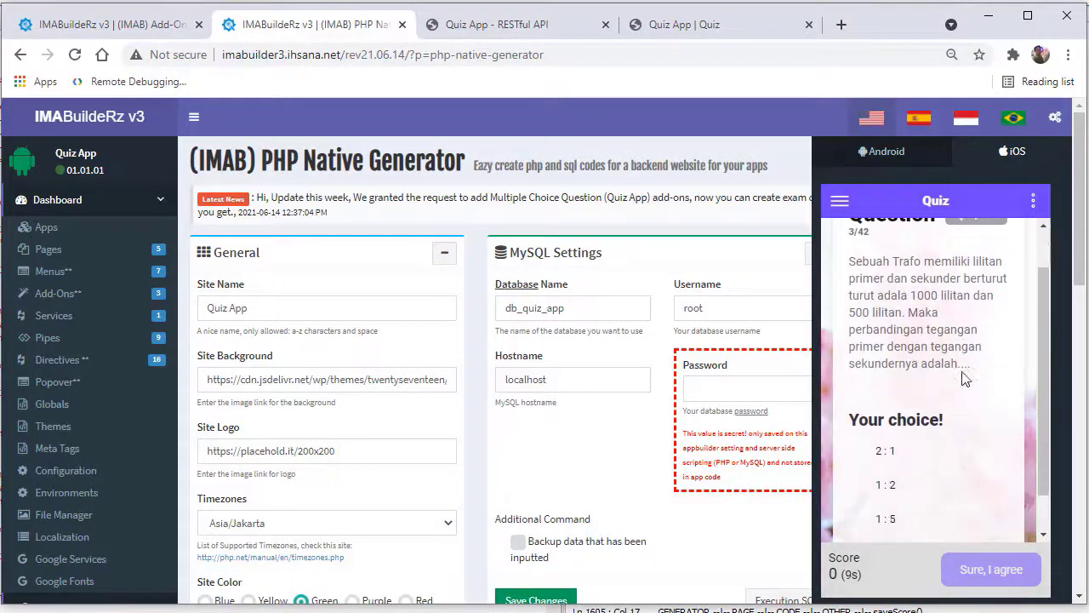
pyautogui.click(893, 414)
pyautogui.click(989, 579)
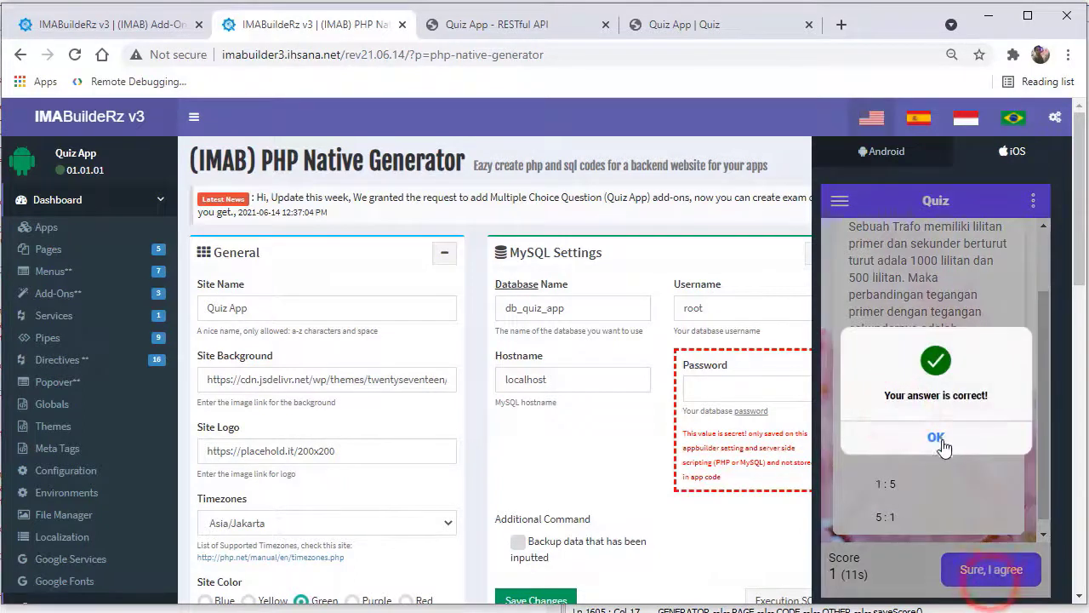
pyautogui.click(935, 437)
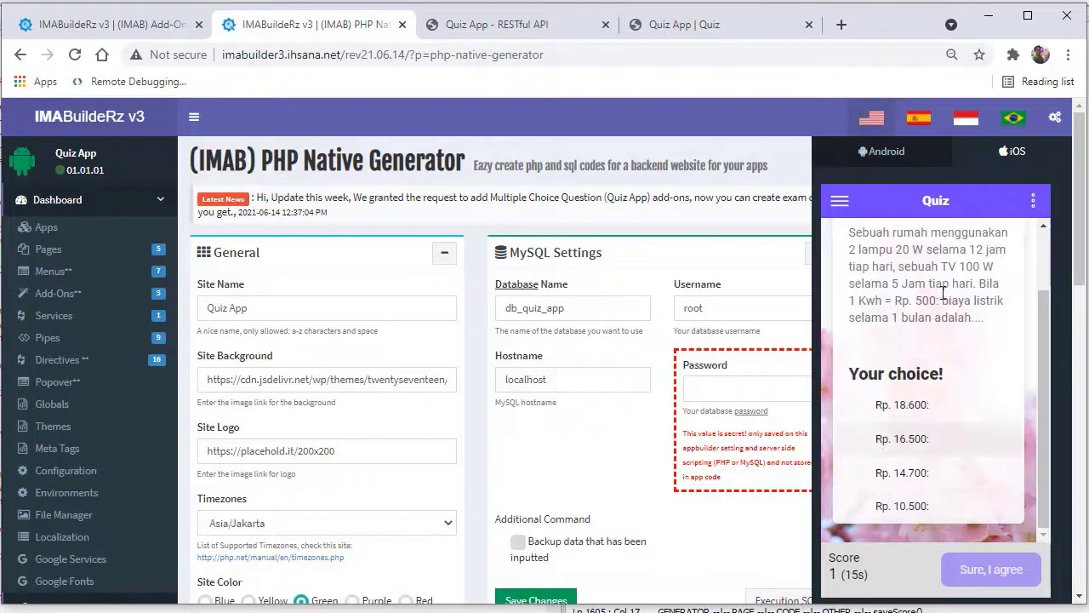
# Step: Switch the app preview to Android and open its Quiz page at question 1's choices
pyautogui.click(892, 171)
pyautogui.click(840, 201)
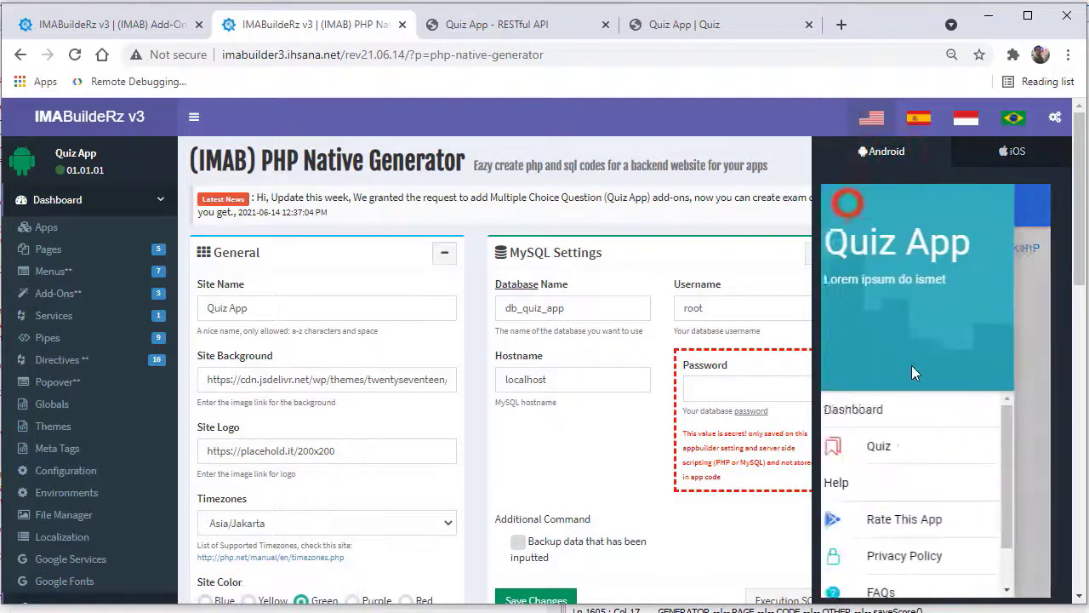
pyautogui.click(902, 447)
pyautogui.scroll(-3, 924, 451)
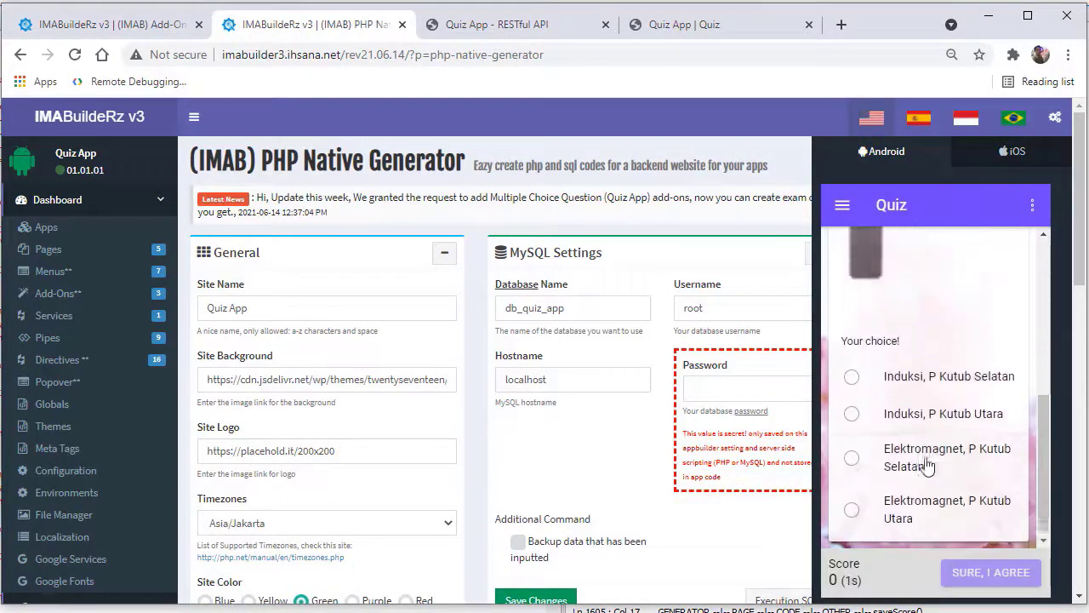
# Step: In the Android preview, submit "Elektromagnet, P Kutub Selatan" for question 1 and "Membesar" for question 2, dismissing each result message
pyautogui.click(927, 463)
pyautogui.click(992, 574)
pyautogui.click(919, 448)
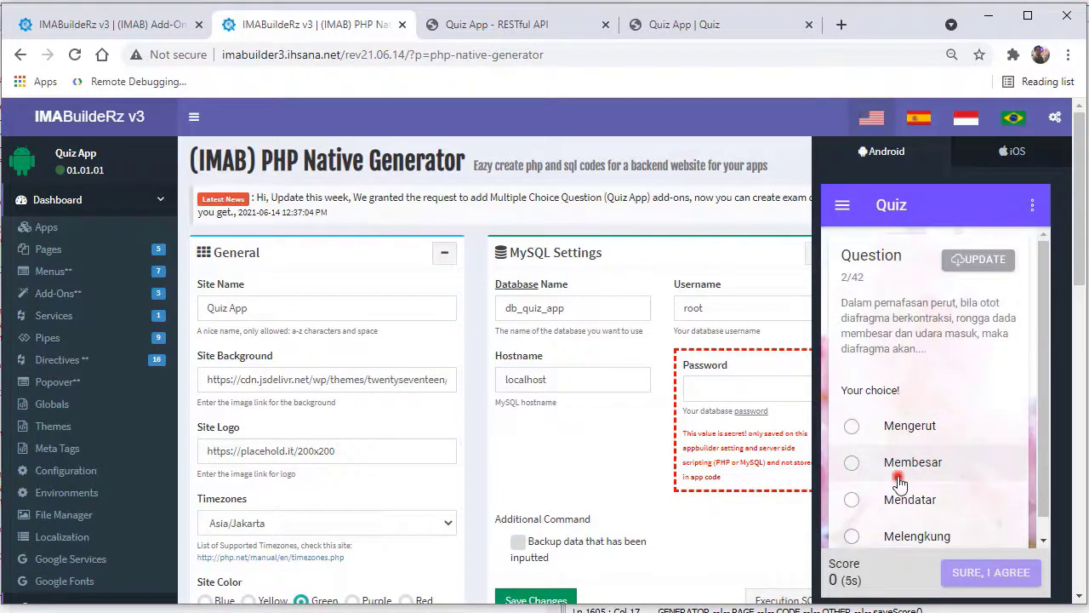
pyautogui.click(852, 462)
pyautogui.click(994, 575)
pyautogui.click(936, 459)
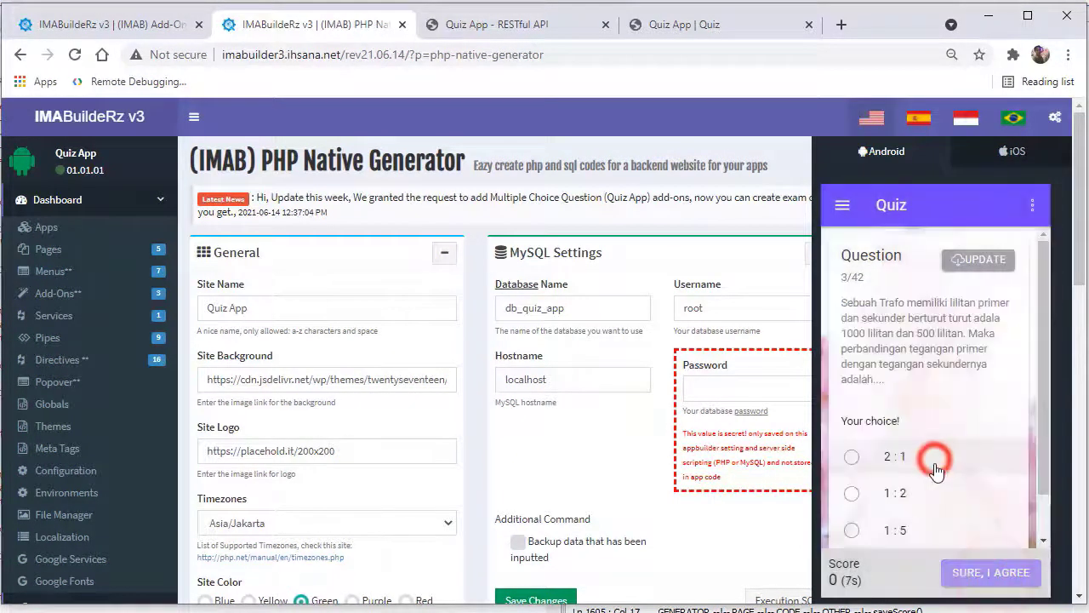
# Step: Answer question 3 in the Android preview with "1 : 2" and dismiss the result message
pyautogui.click(919, 489)
pyautogui.click(953, 568)
pyautogui.click(915, 452)
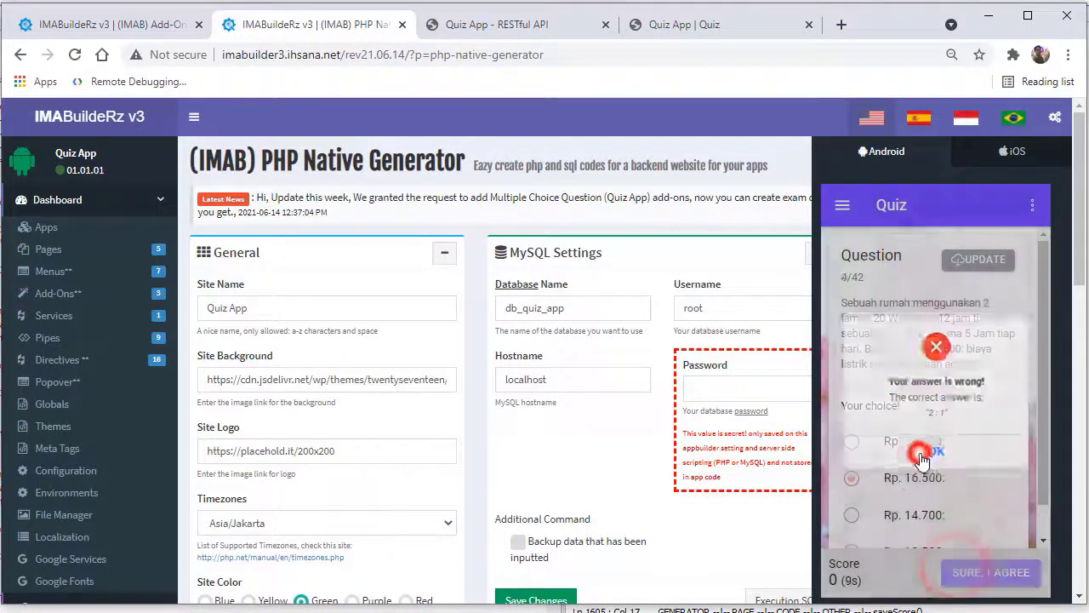